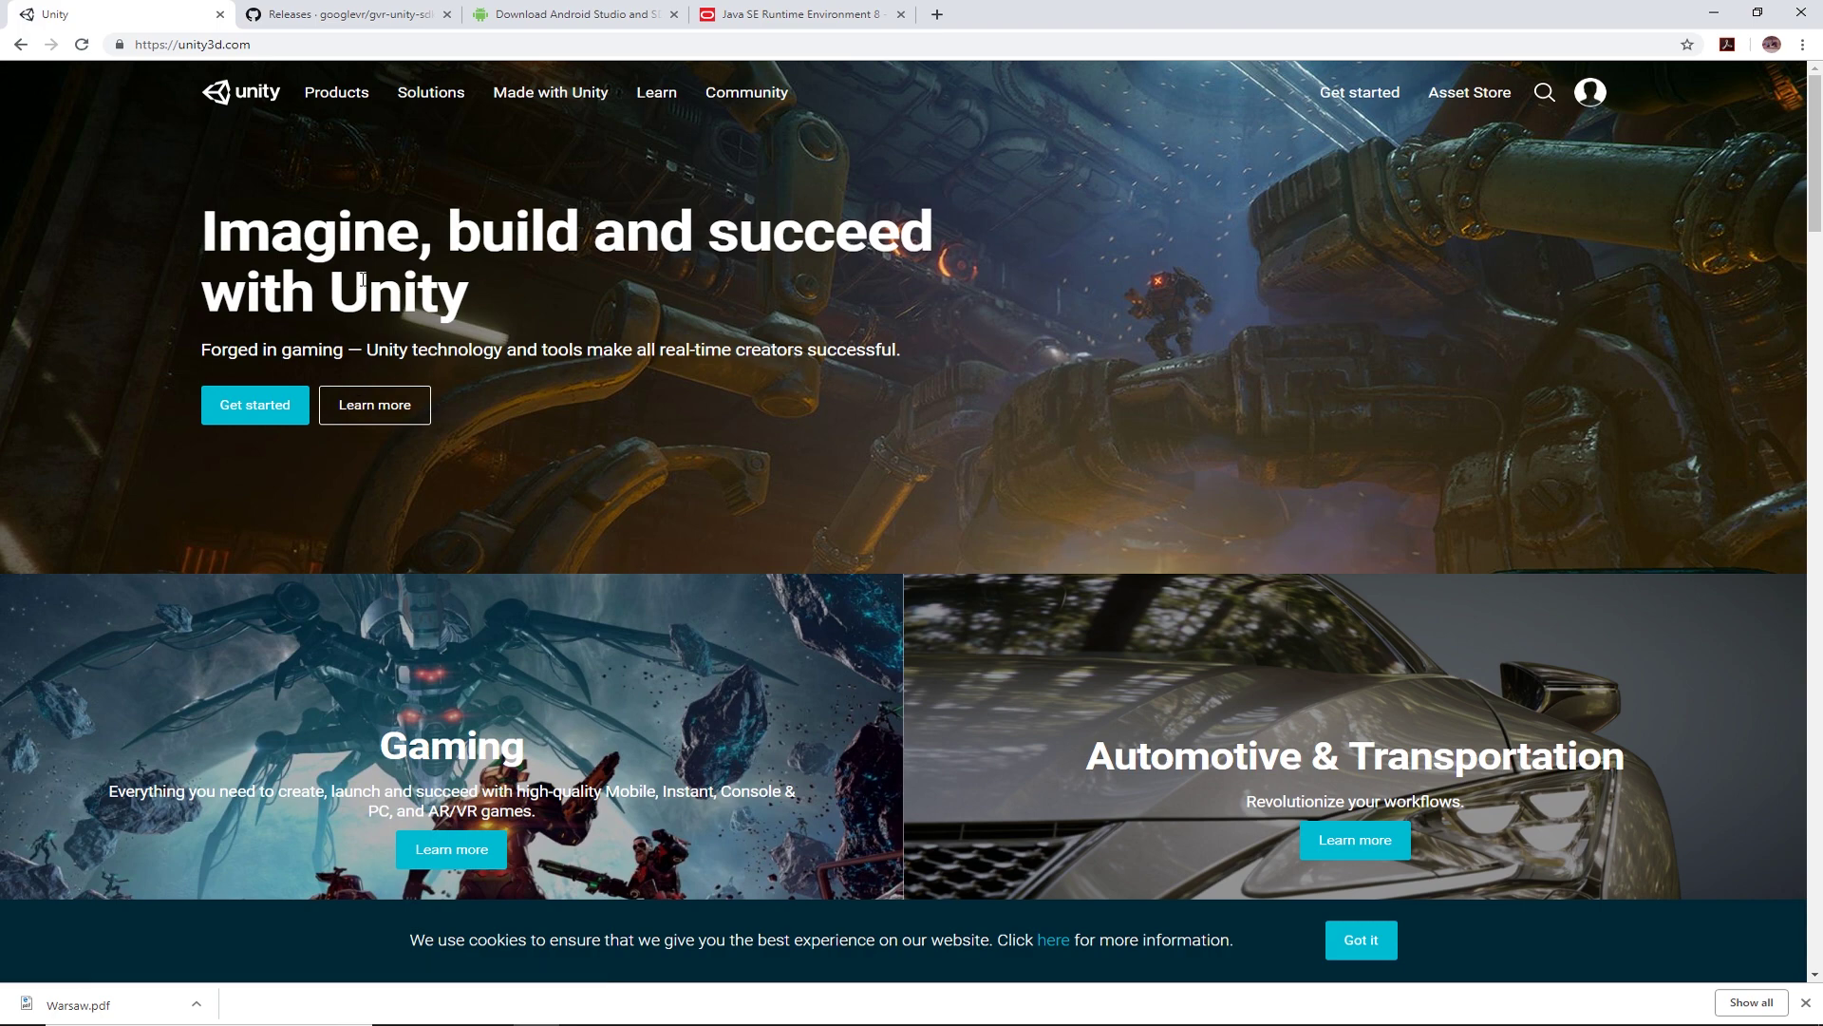
Step: In Chrome, switch to the Android Studio download page offering version 3.3.2 for Windows 64-bit
click(360, 17)
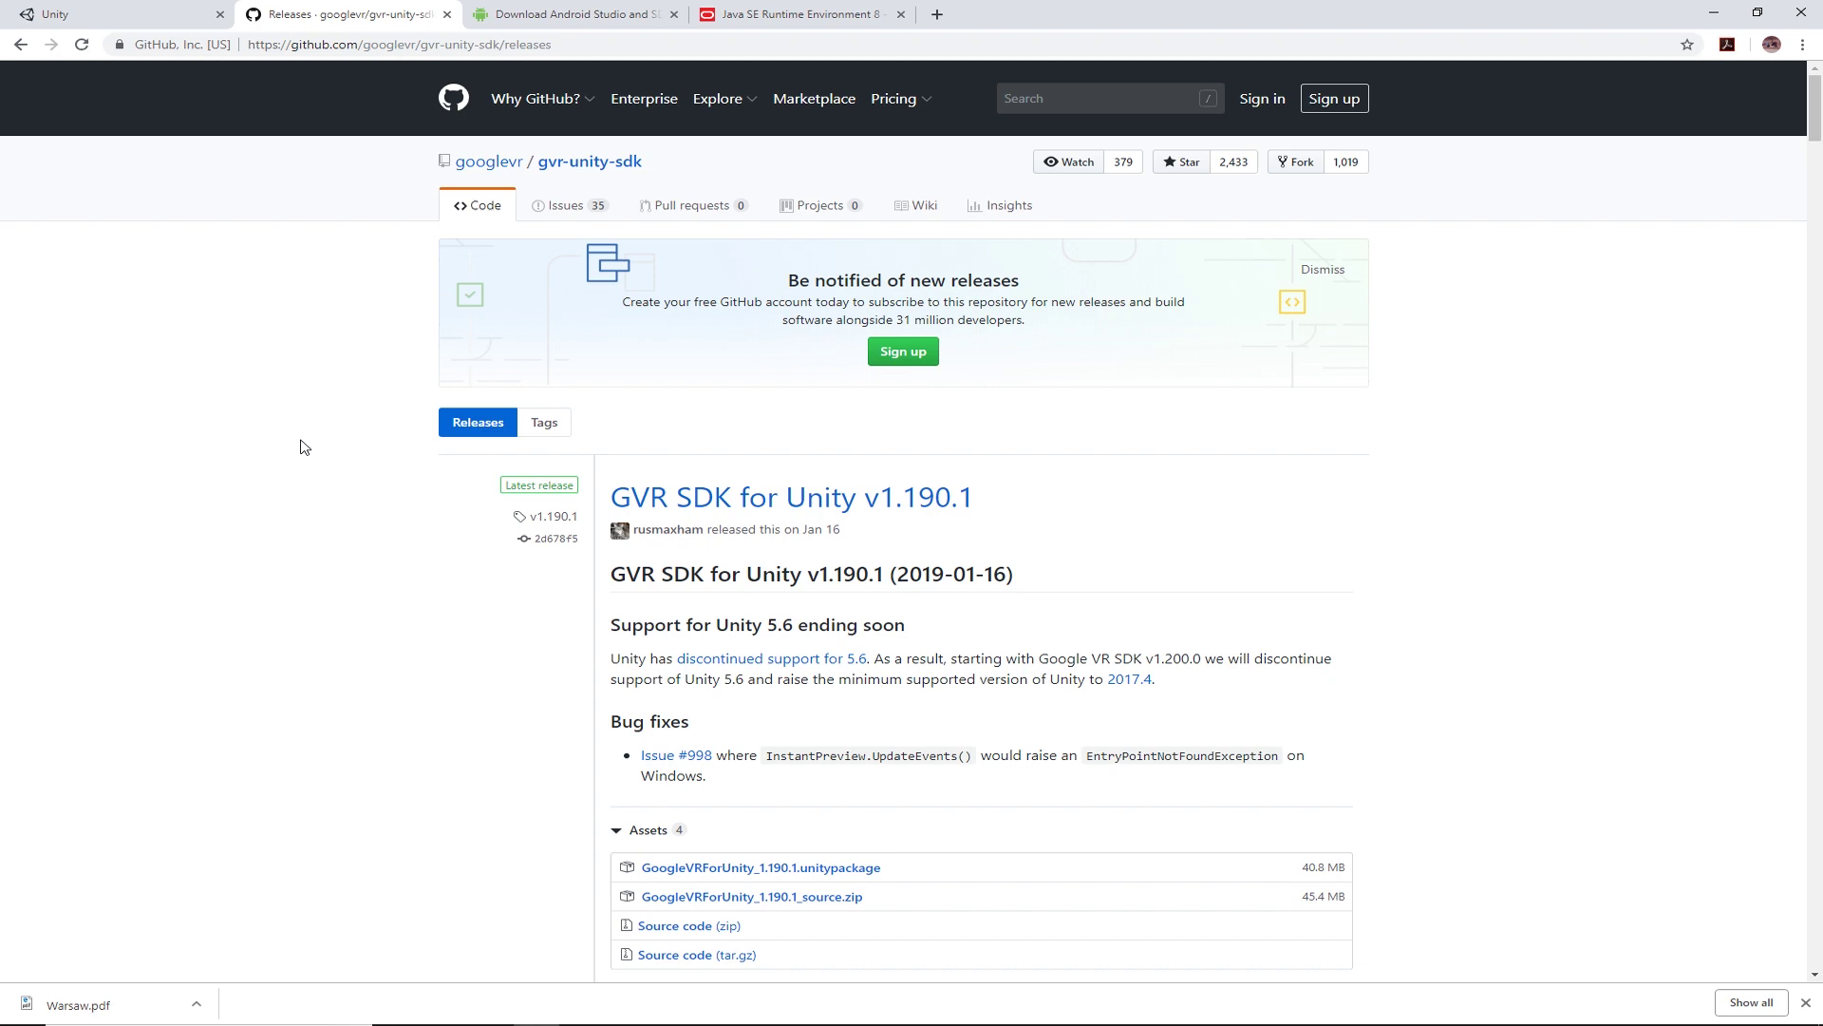
click(568, 19)
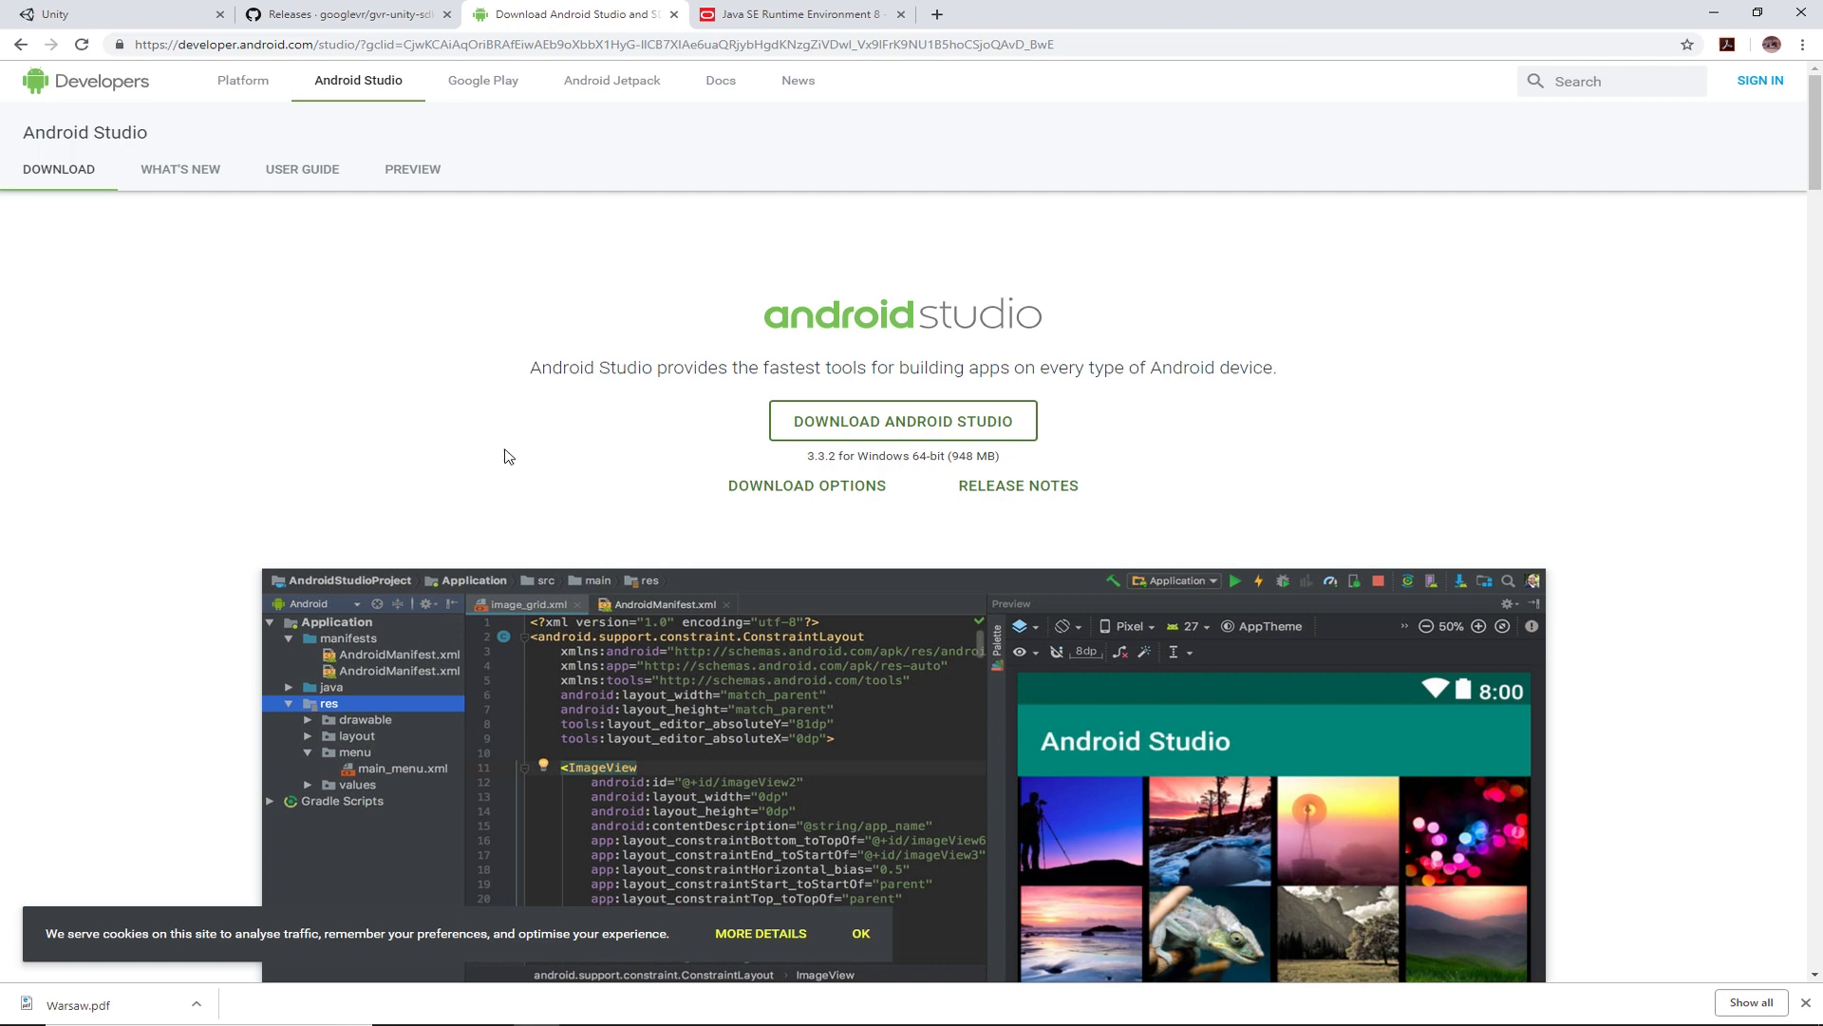
Step: Bring up Oracle's Java SE Runtime Environment 8 downloads page listing JRE 8u201 and 8u202
click(780, 23)
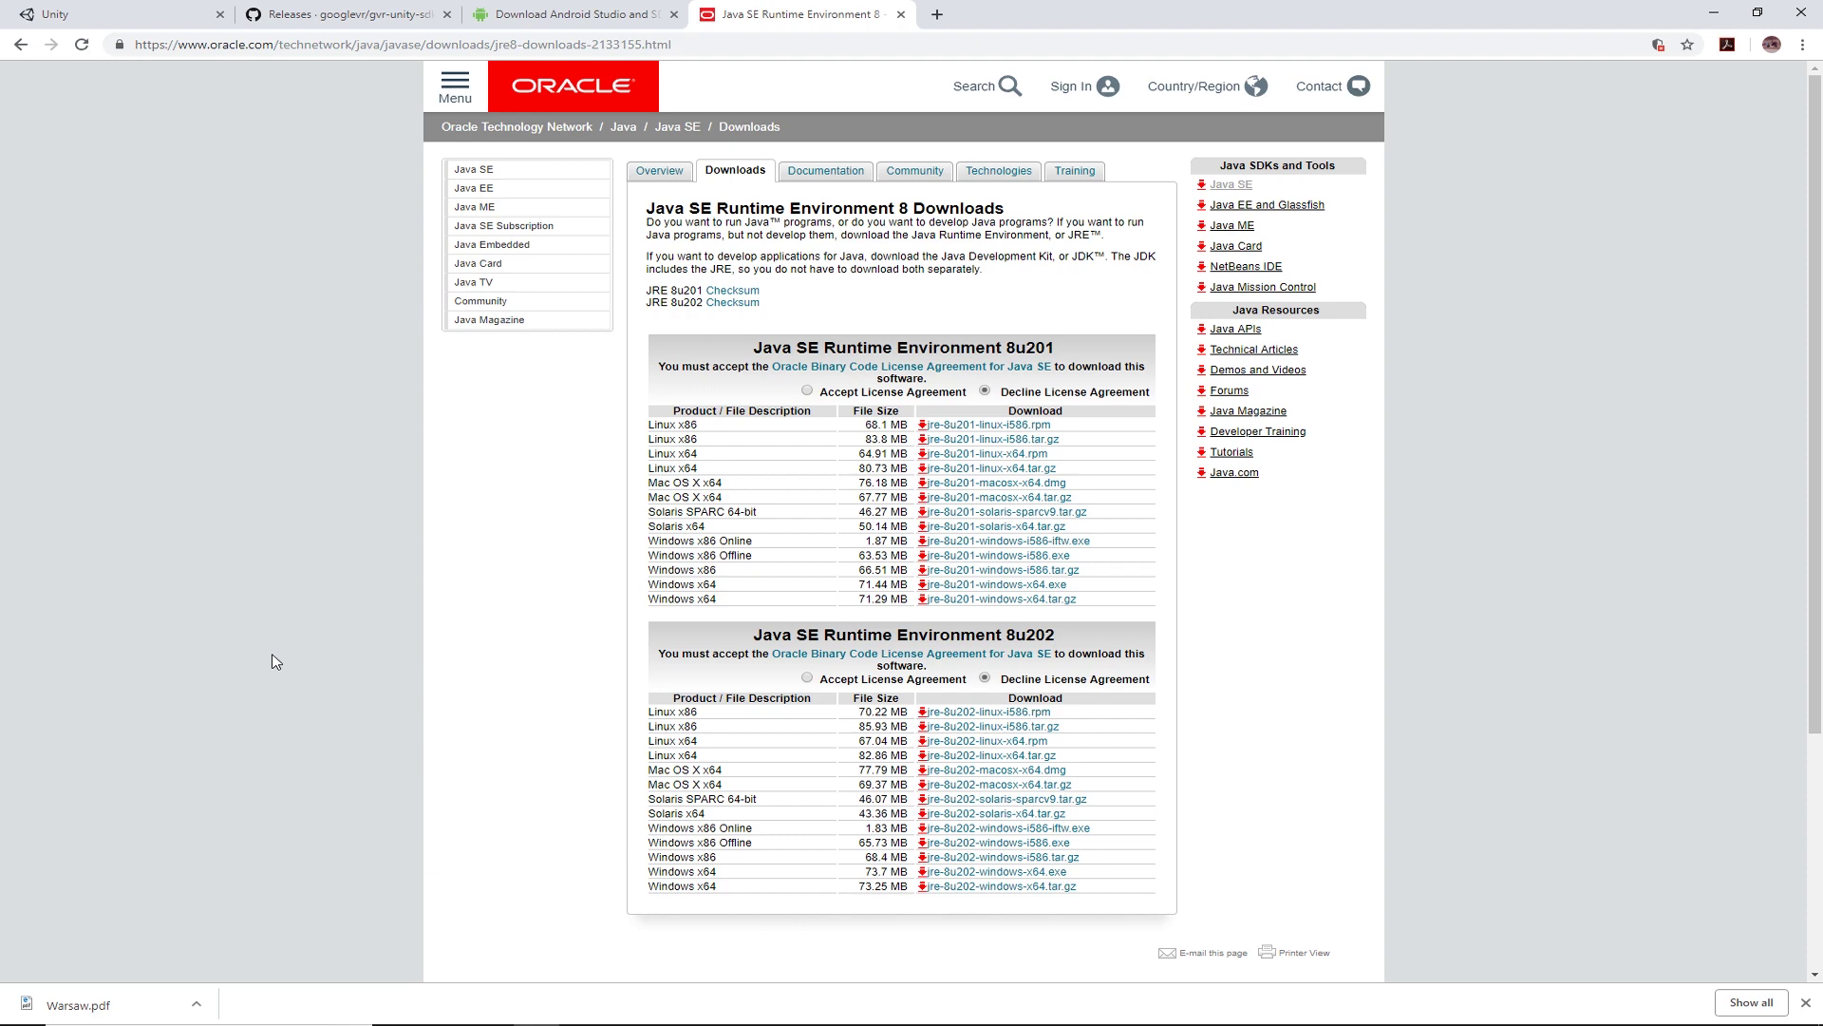
Step: Bring the Youtube Tutorial project forward, showing SampleScene in the Scene view beside the Lighting settings
mouse_move(190, 1016)
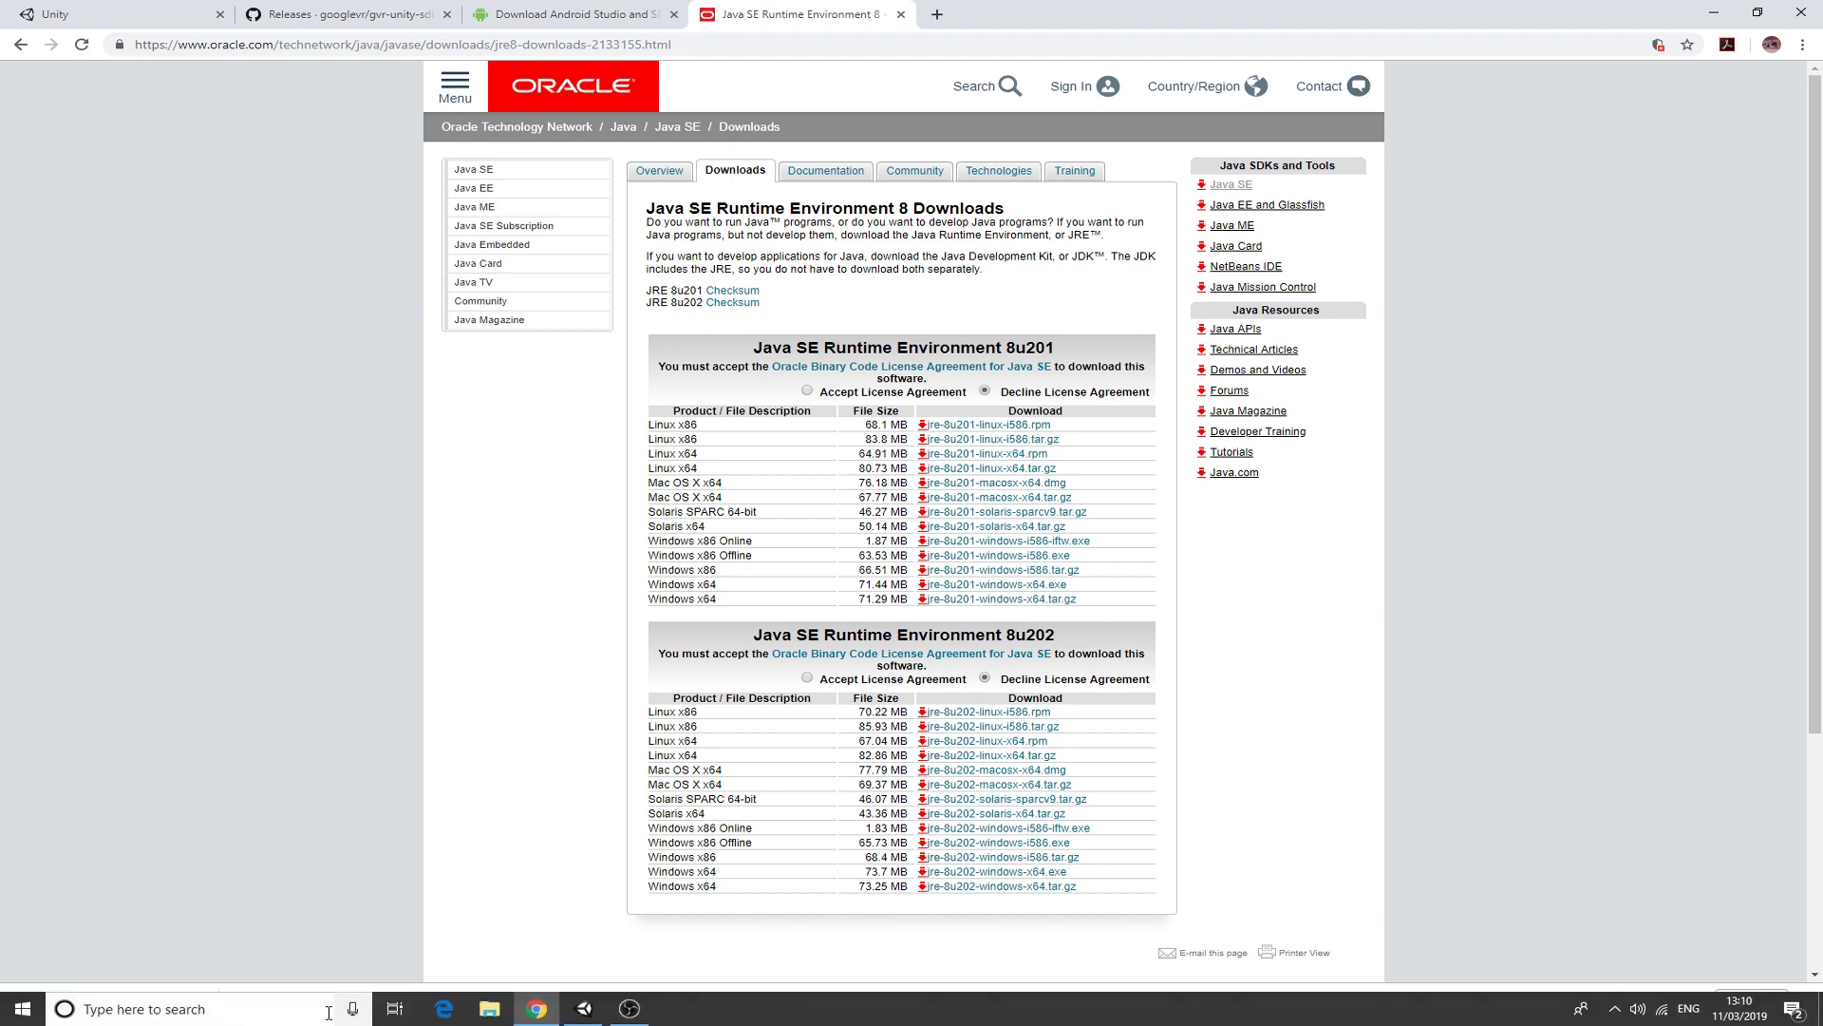
click(584, 1010)
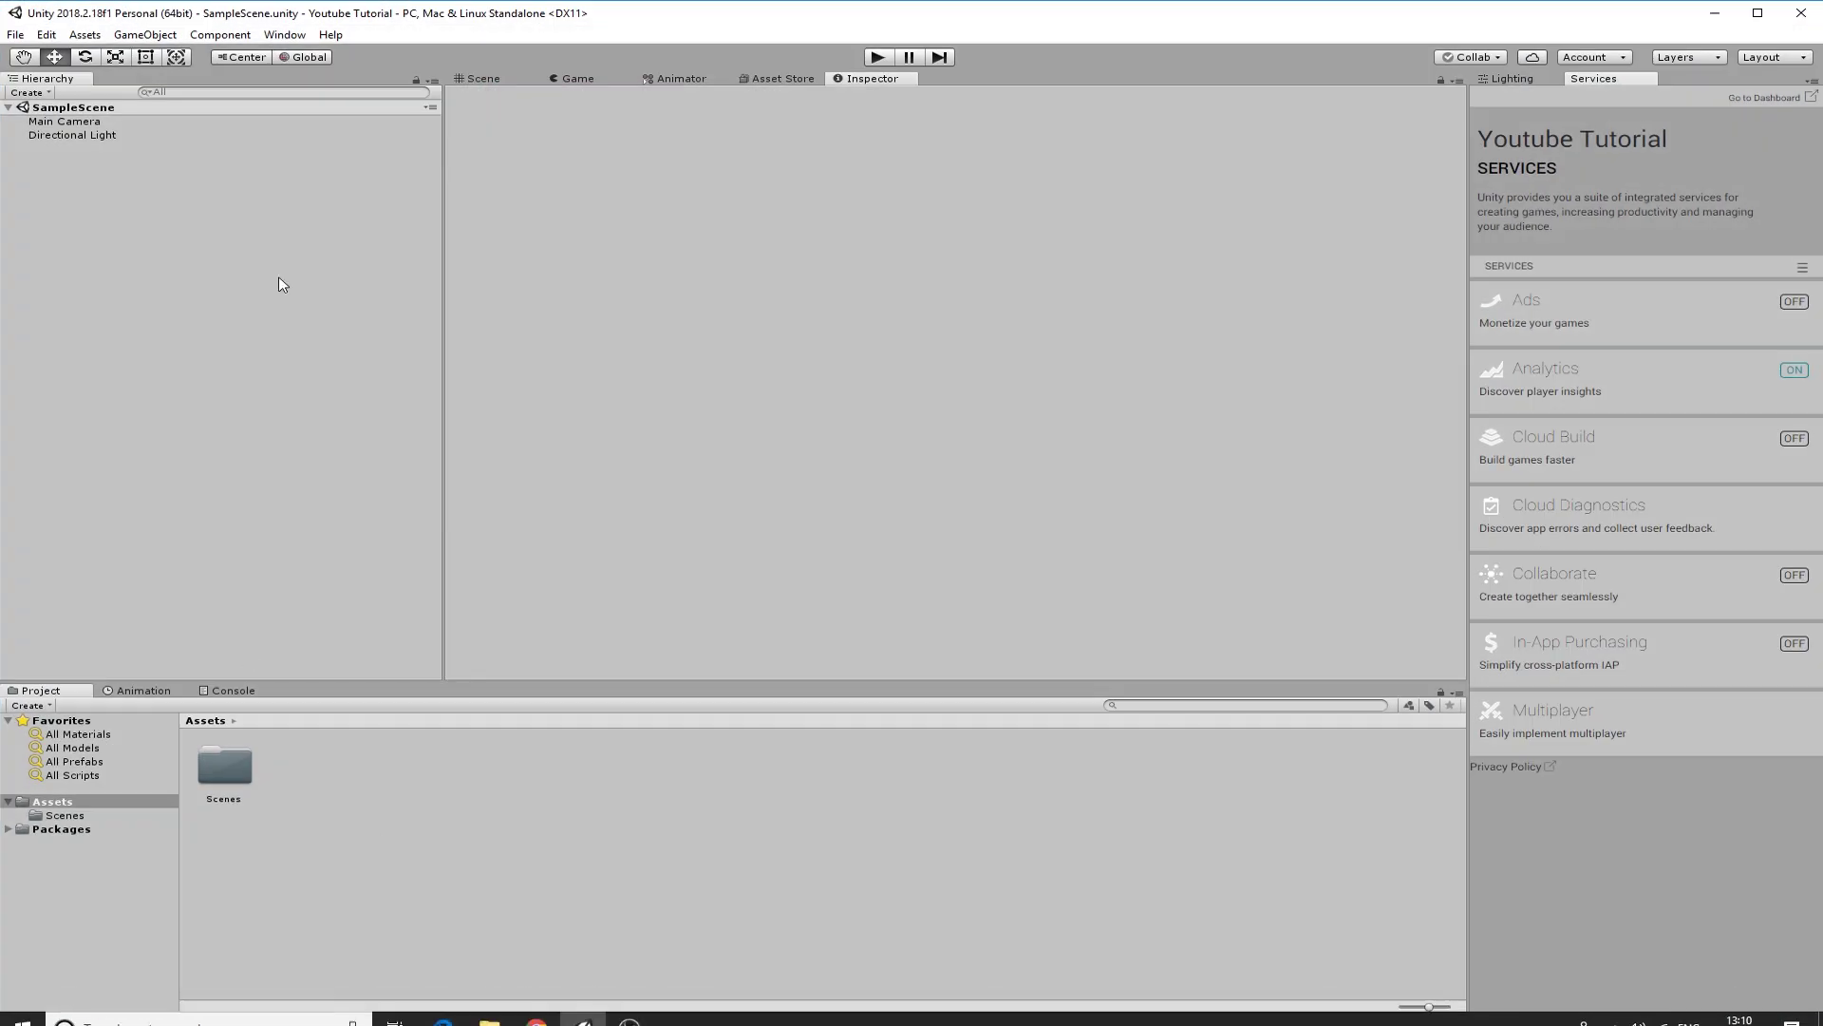
click(485, 80)
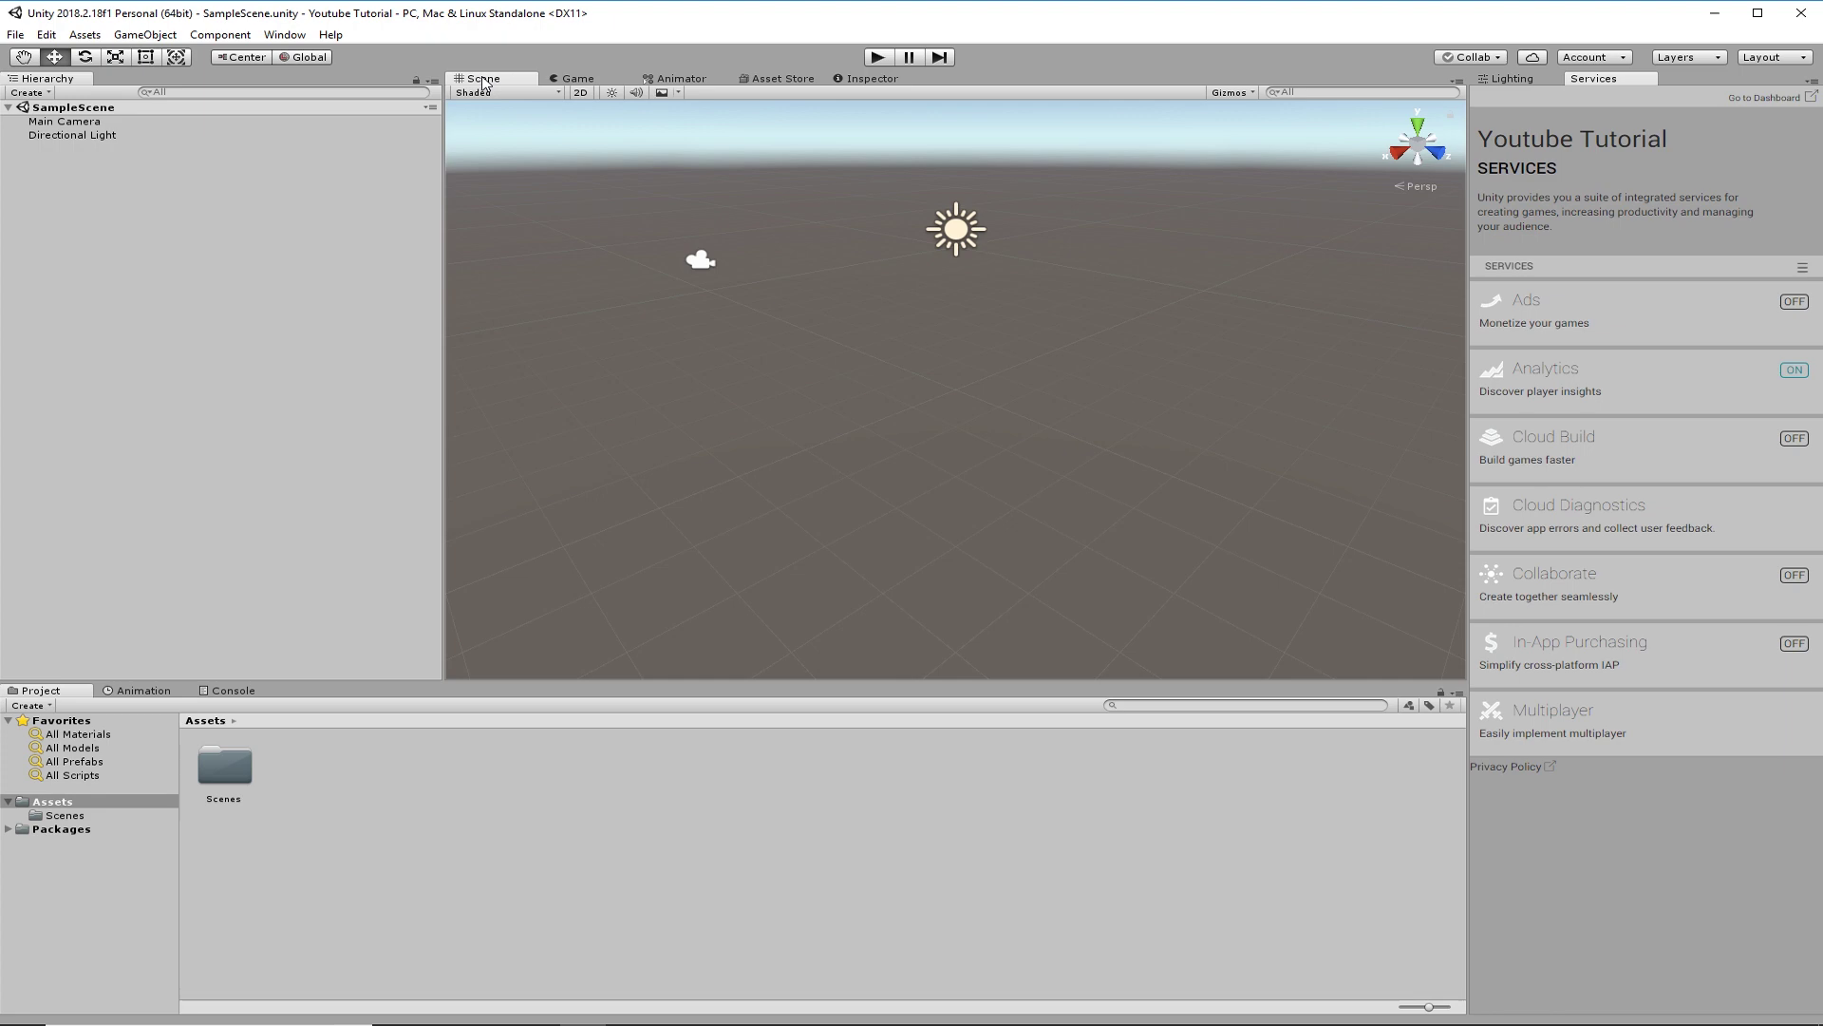
click(1506, 79)
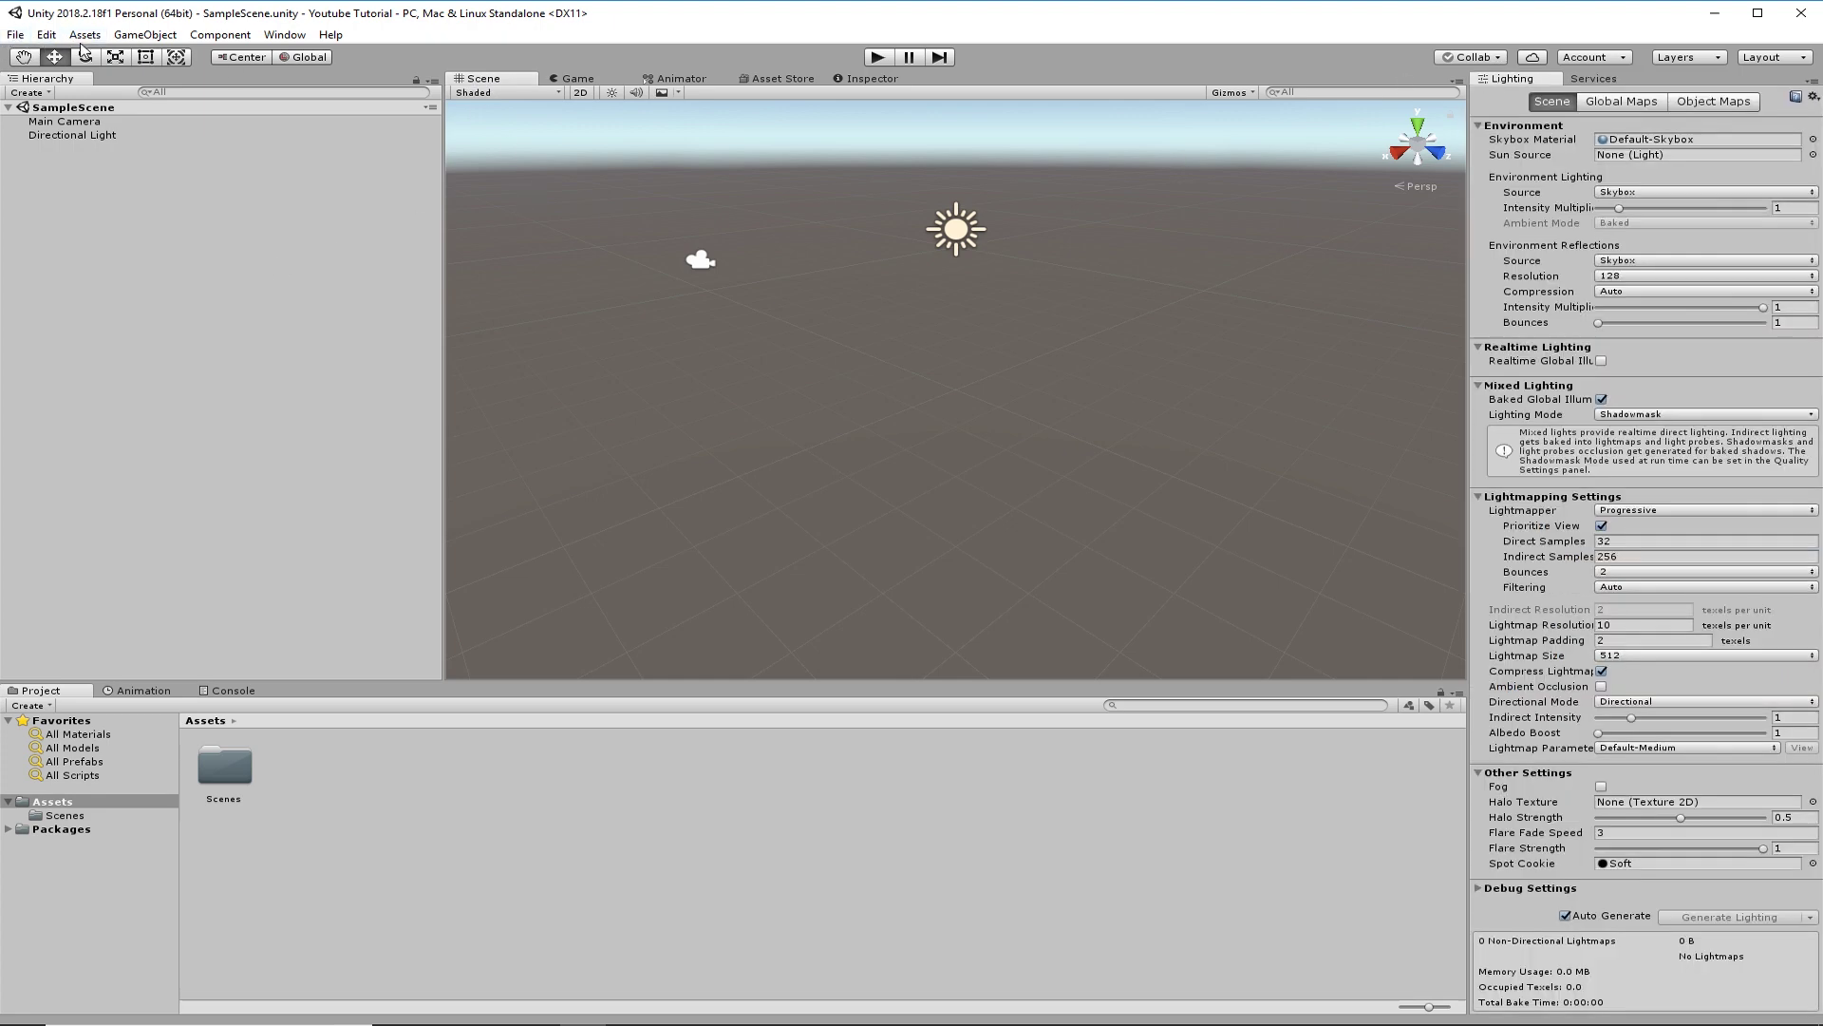
Step: Switch the build platform to Android in File > Build Settings
click(15, 34)
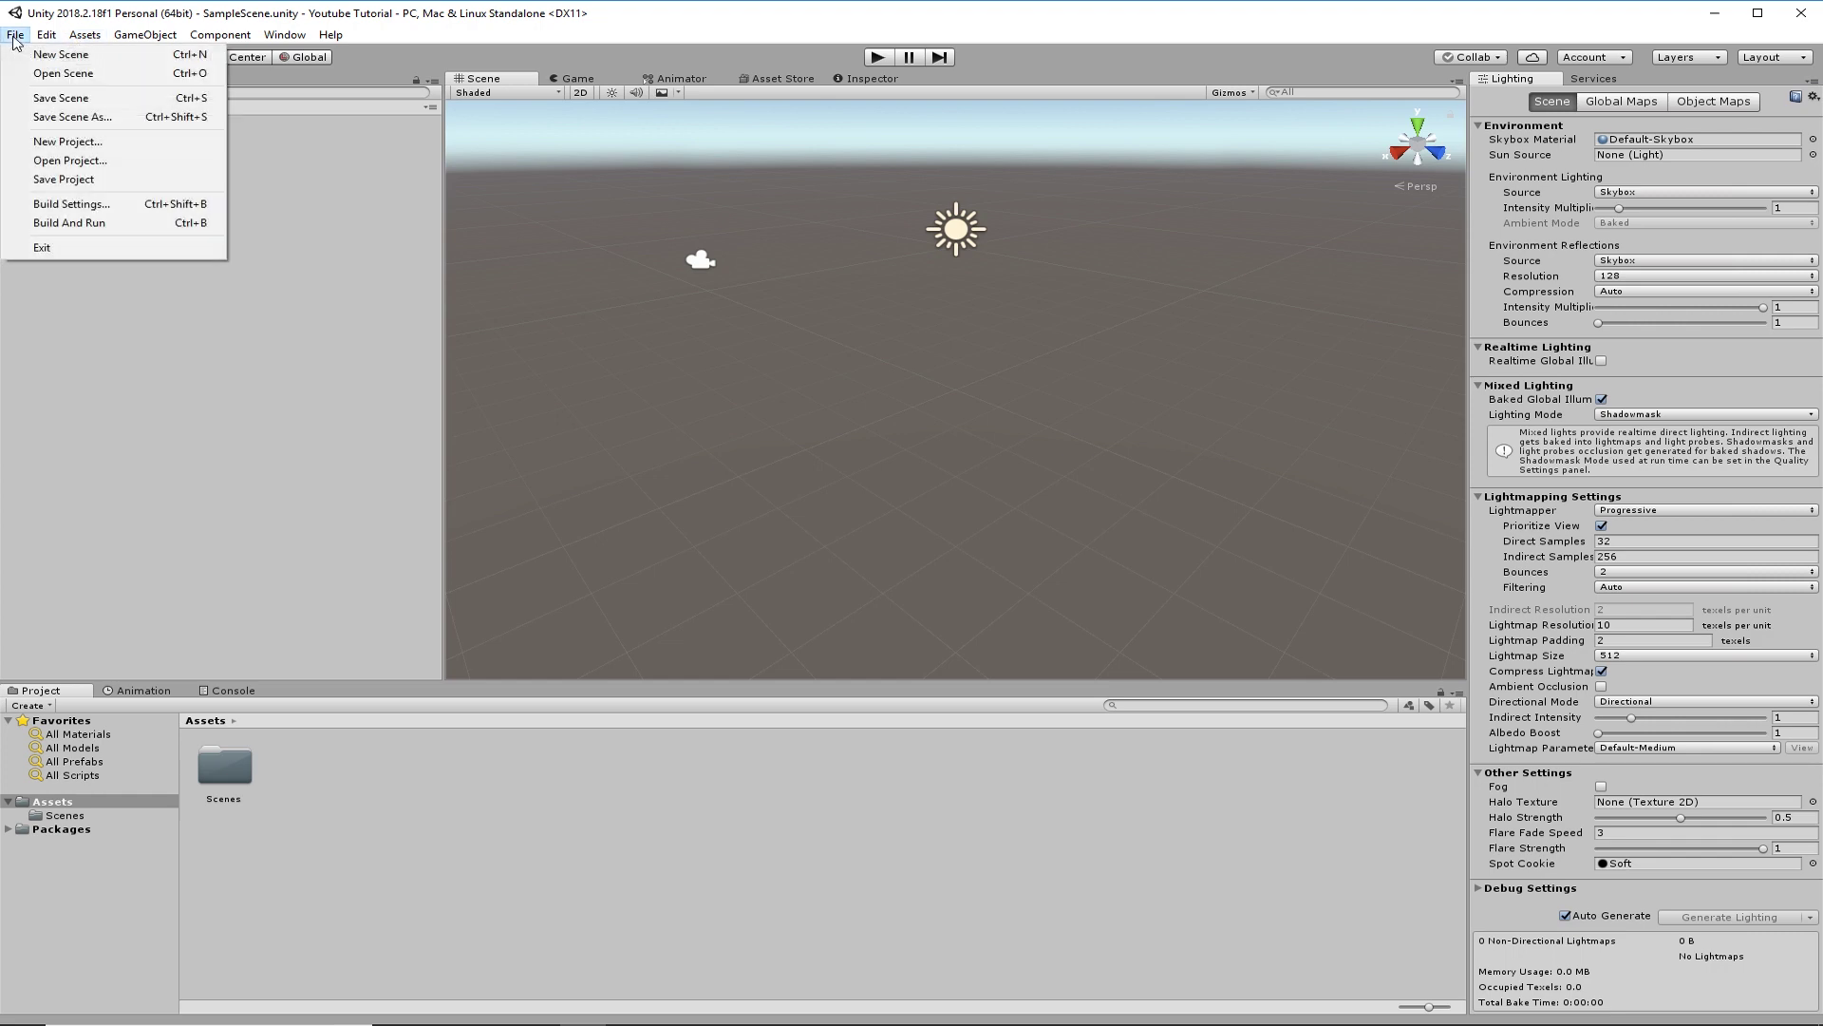
click(71, 204)
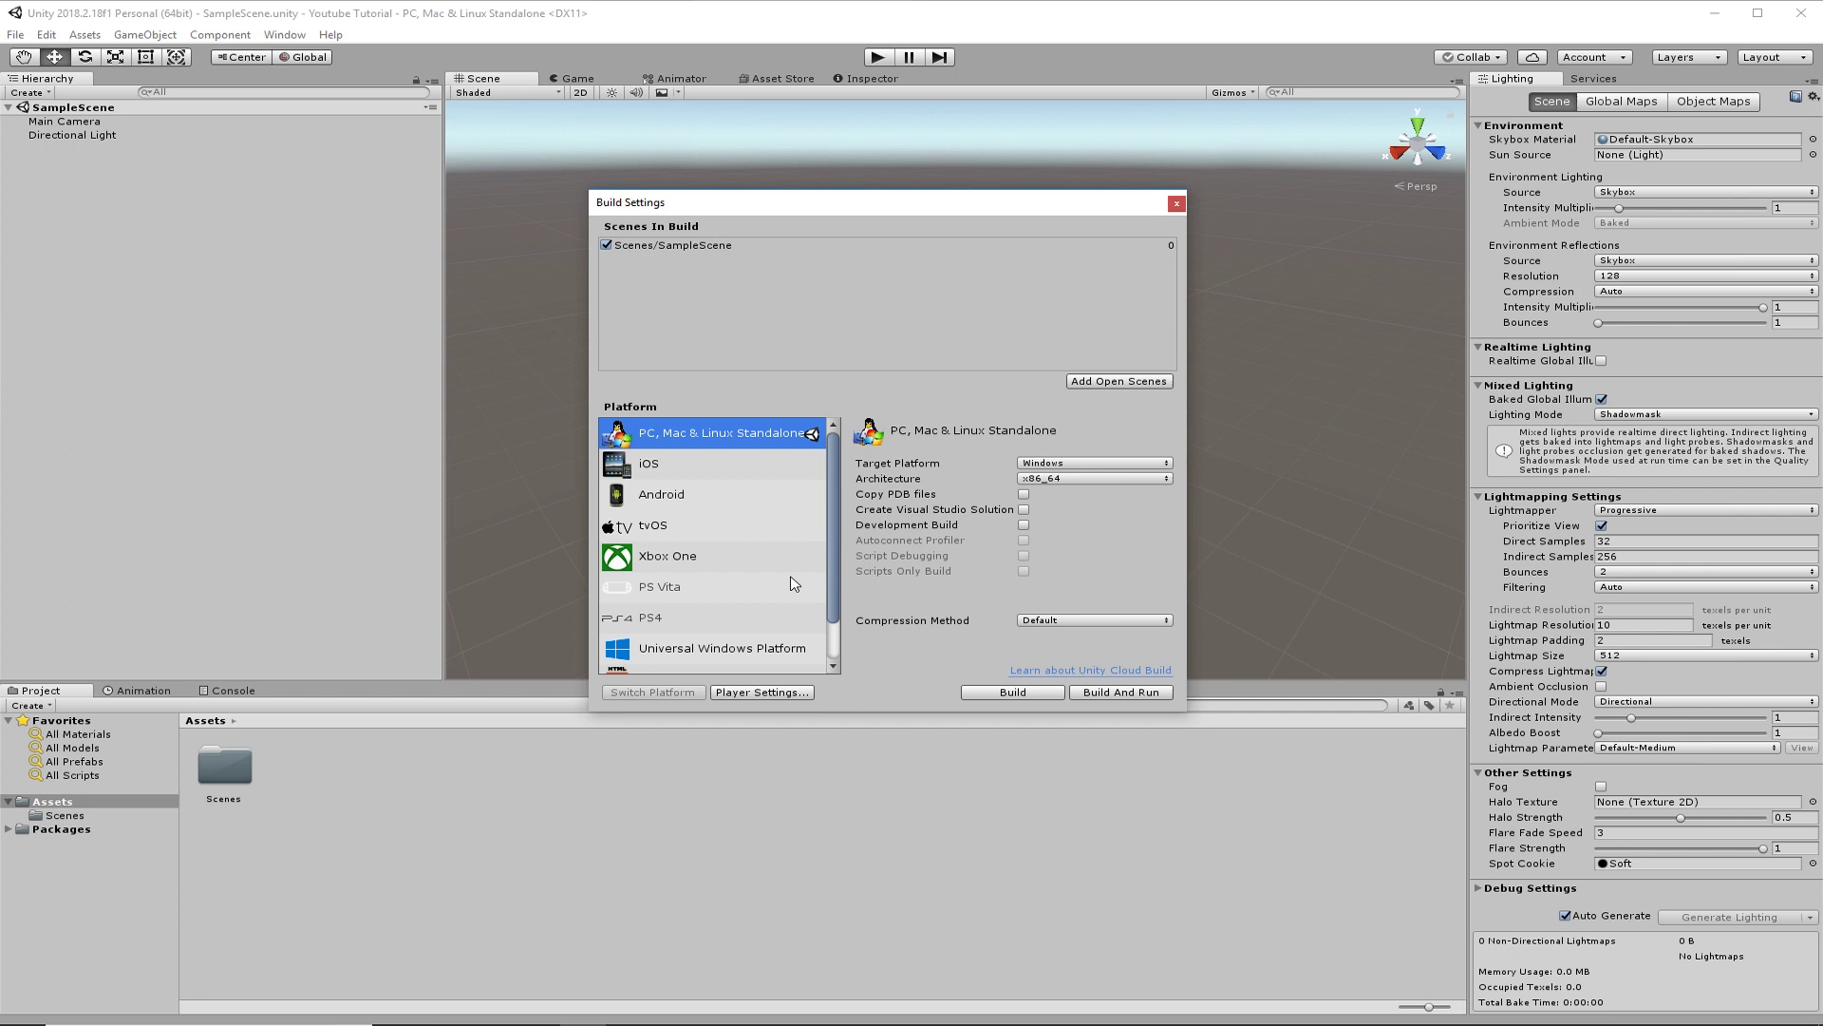
click(665, 495)
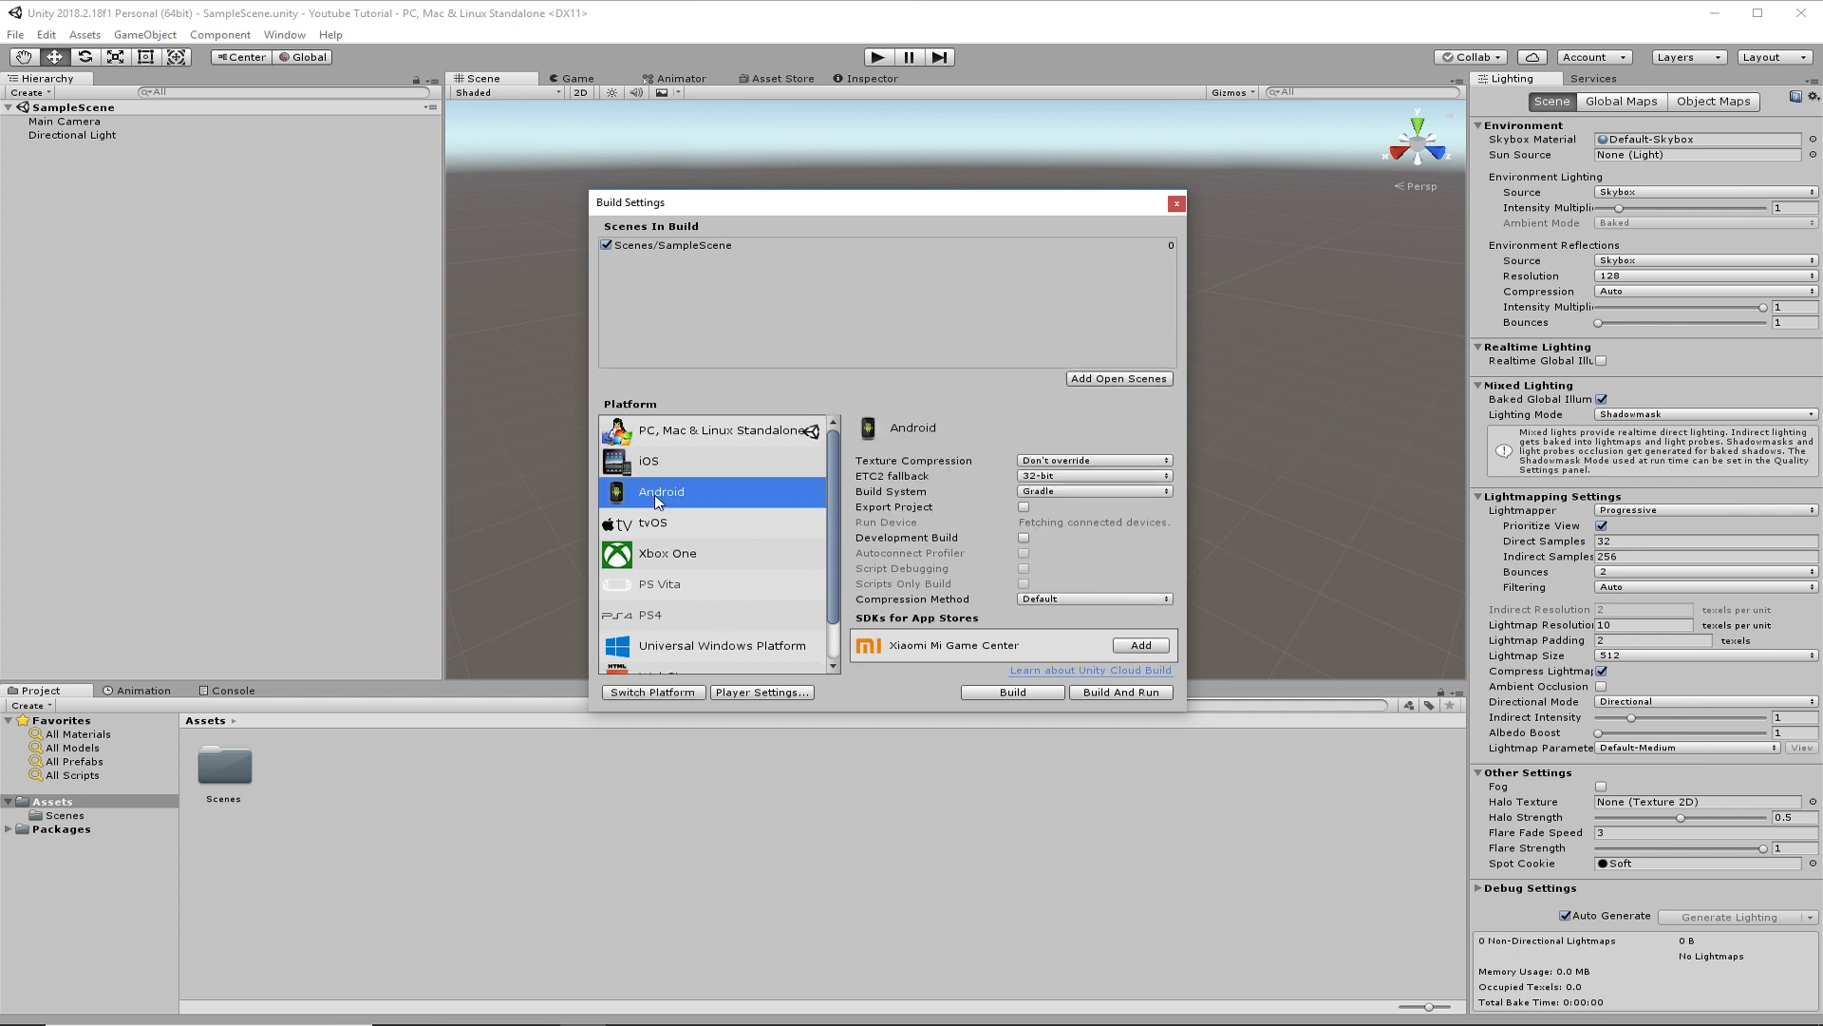
click(651, 692)
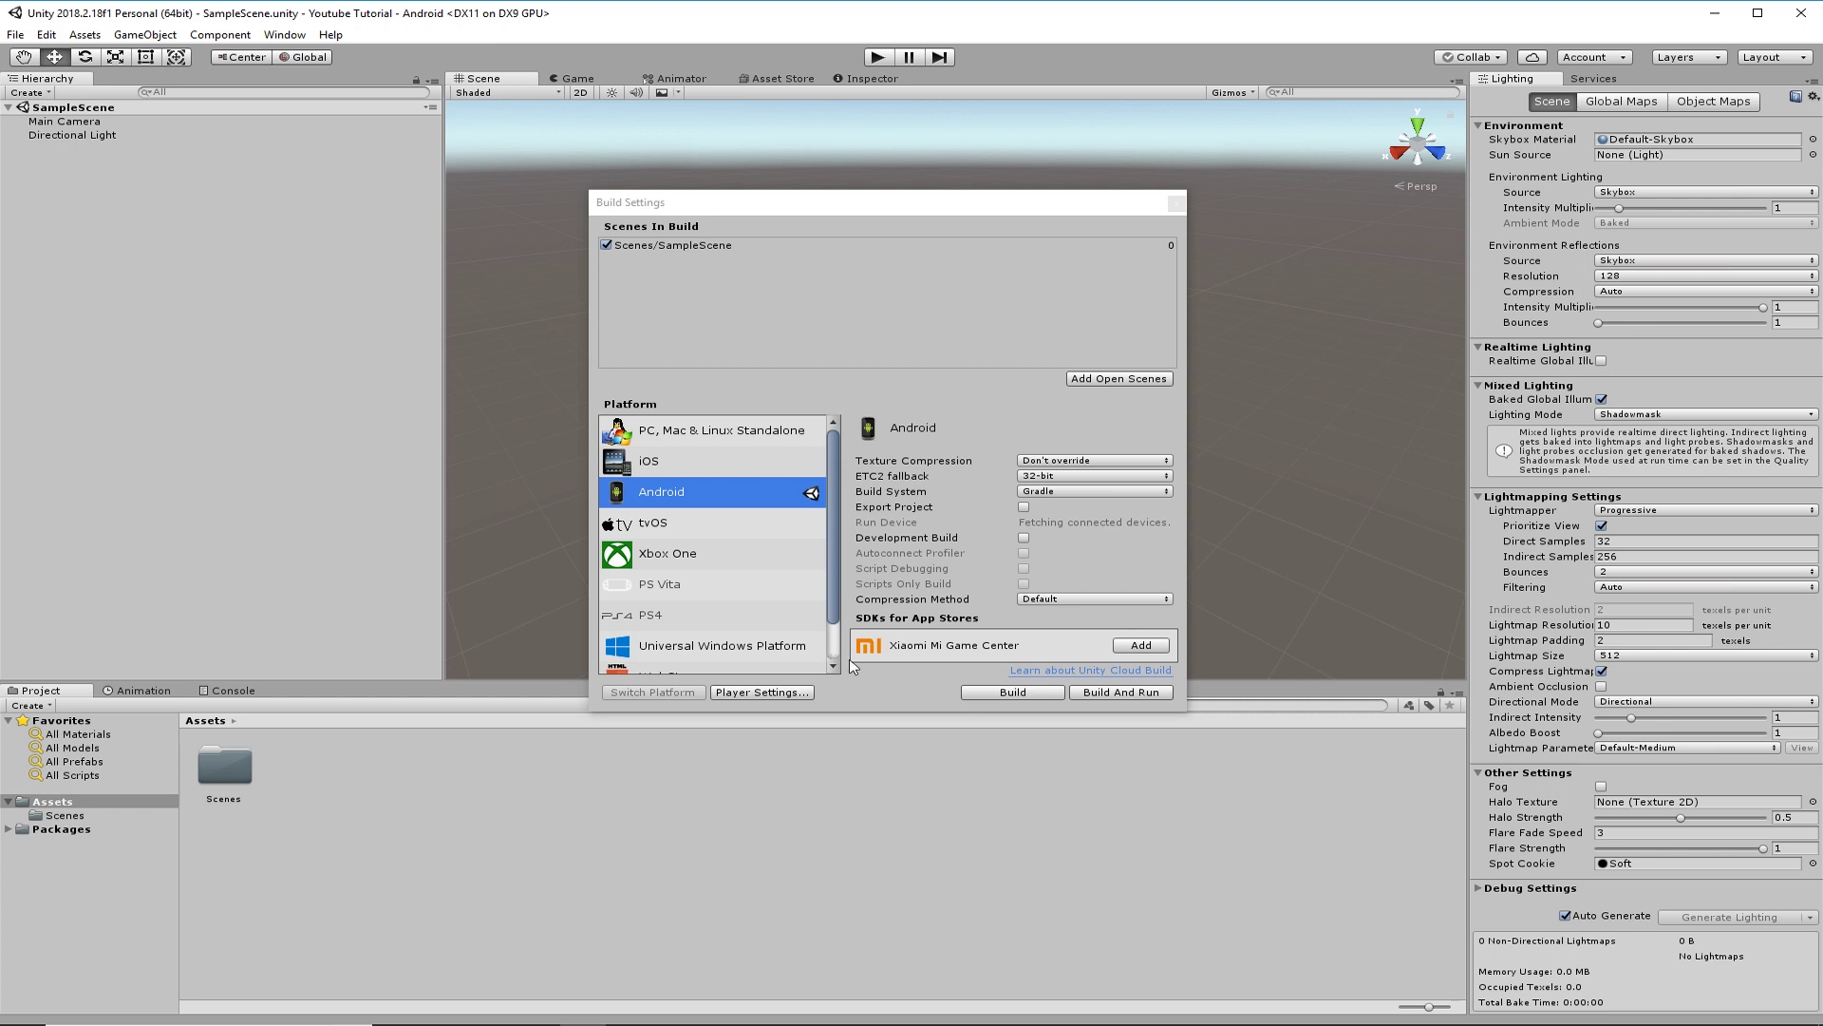
Step: Open Player Settings and dock them alongside the Lighting settings on the right
click(748, 693)
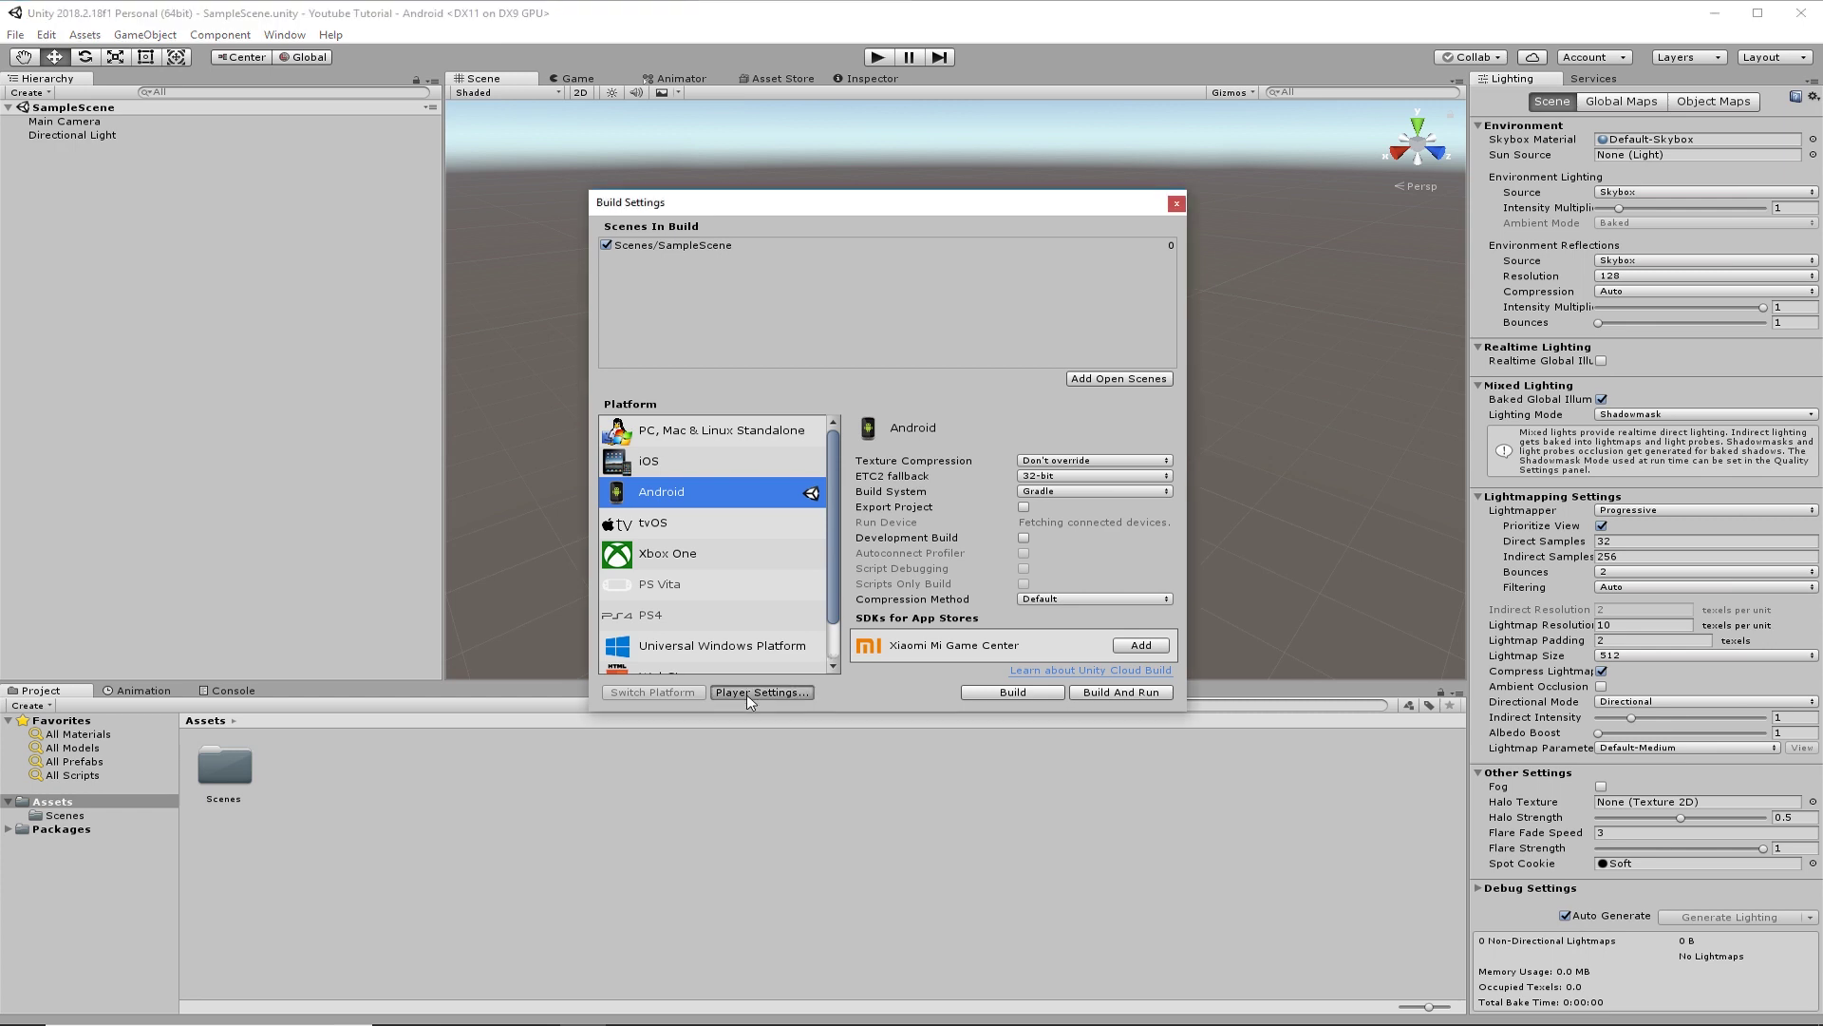
click(746, 693)
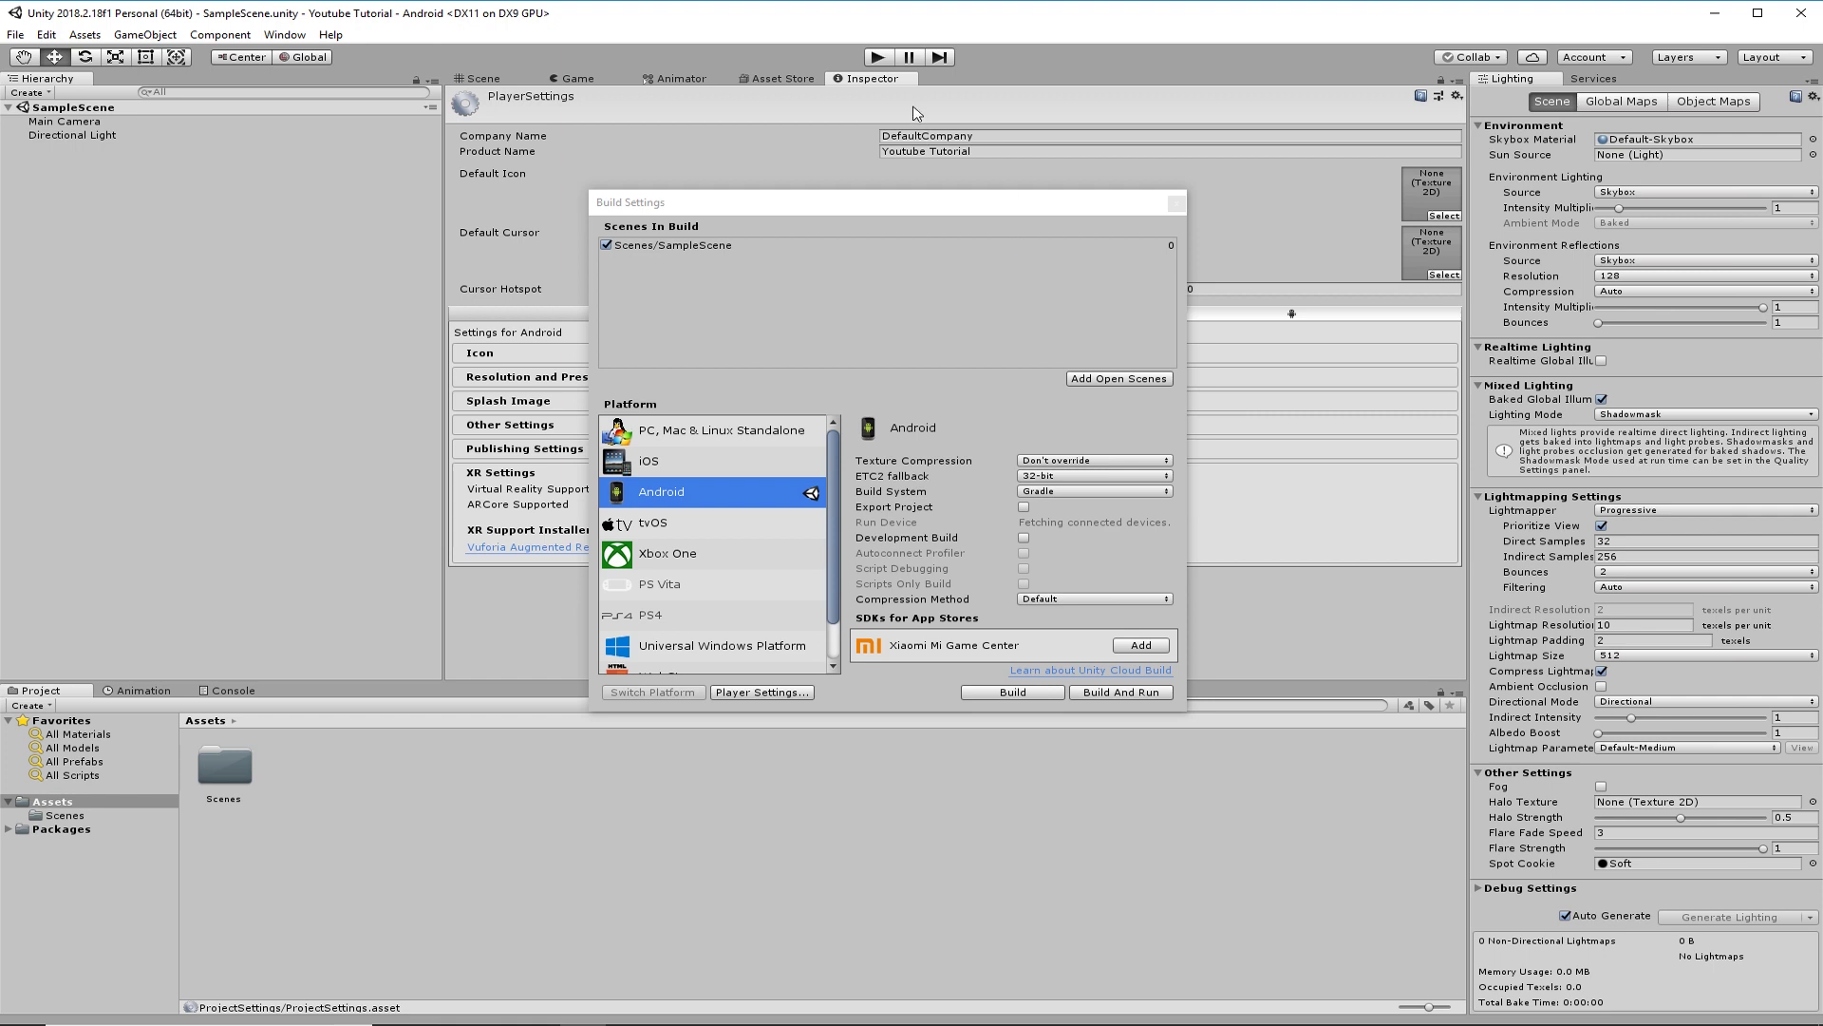
drag(956, 204, 225, 226)
click(853, 78)
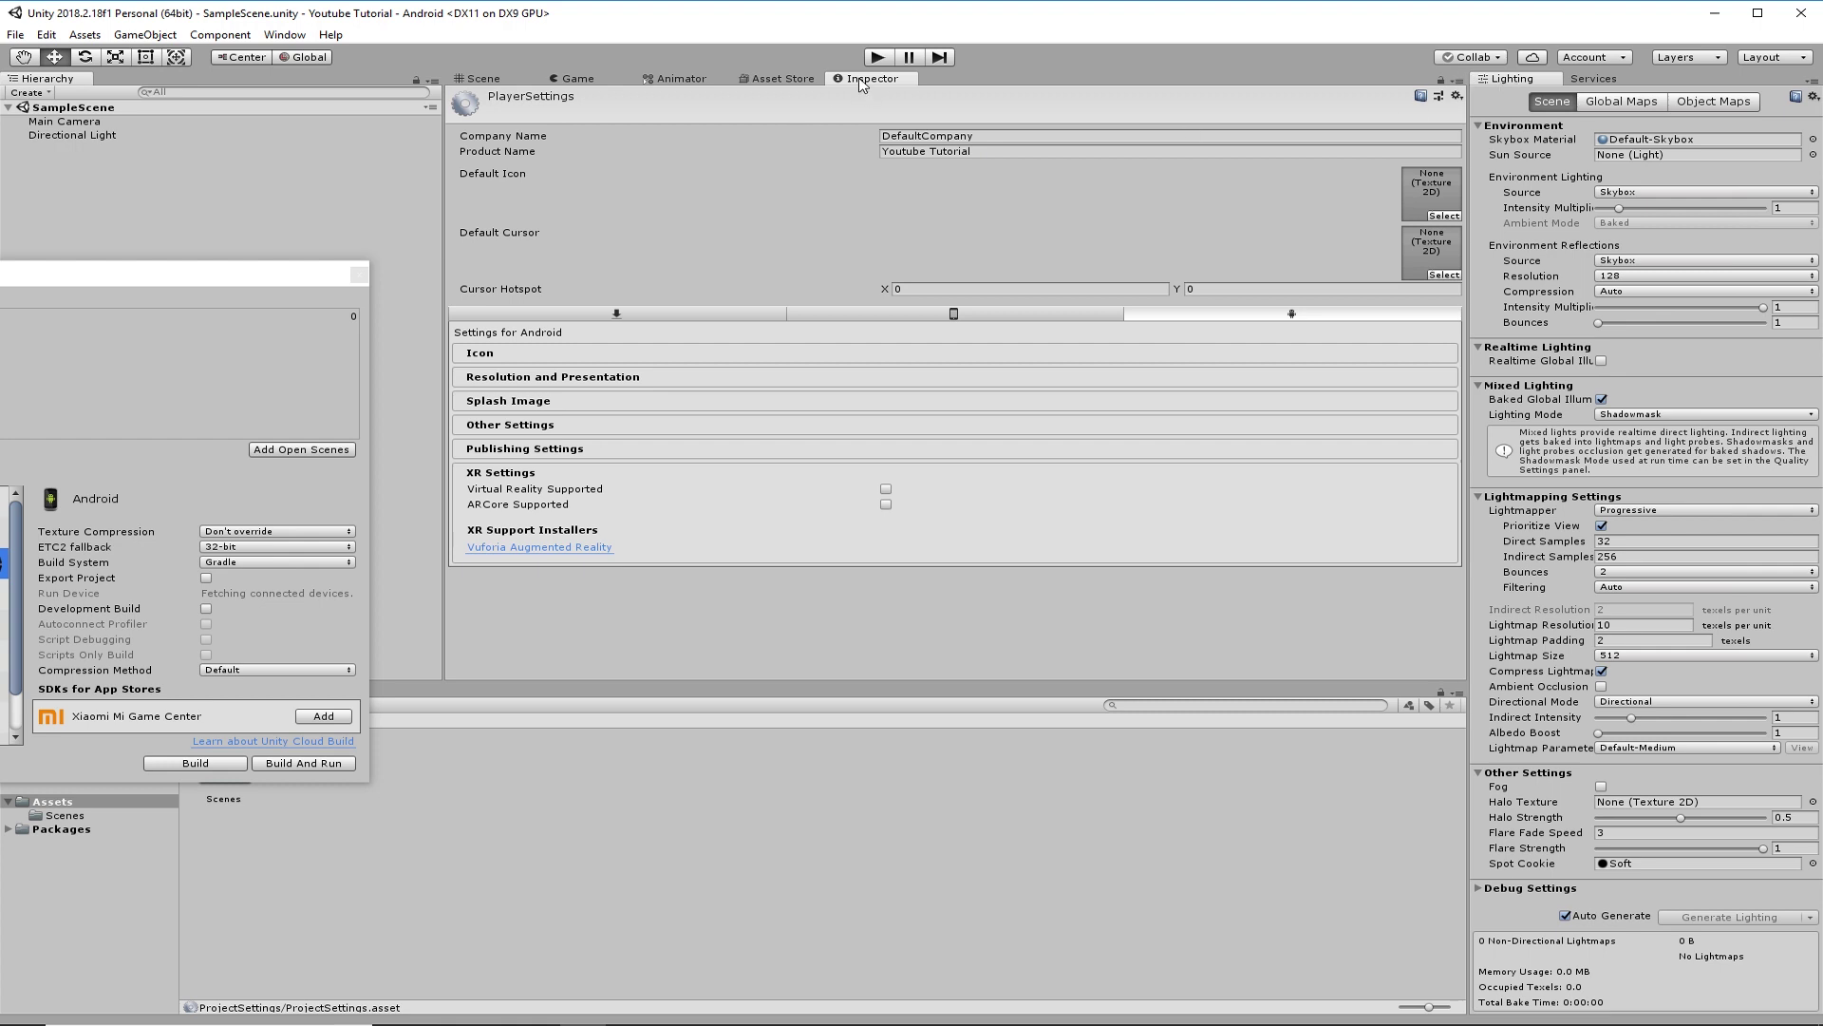
drag(864, 79, 1519, 80)
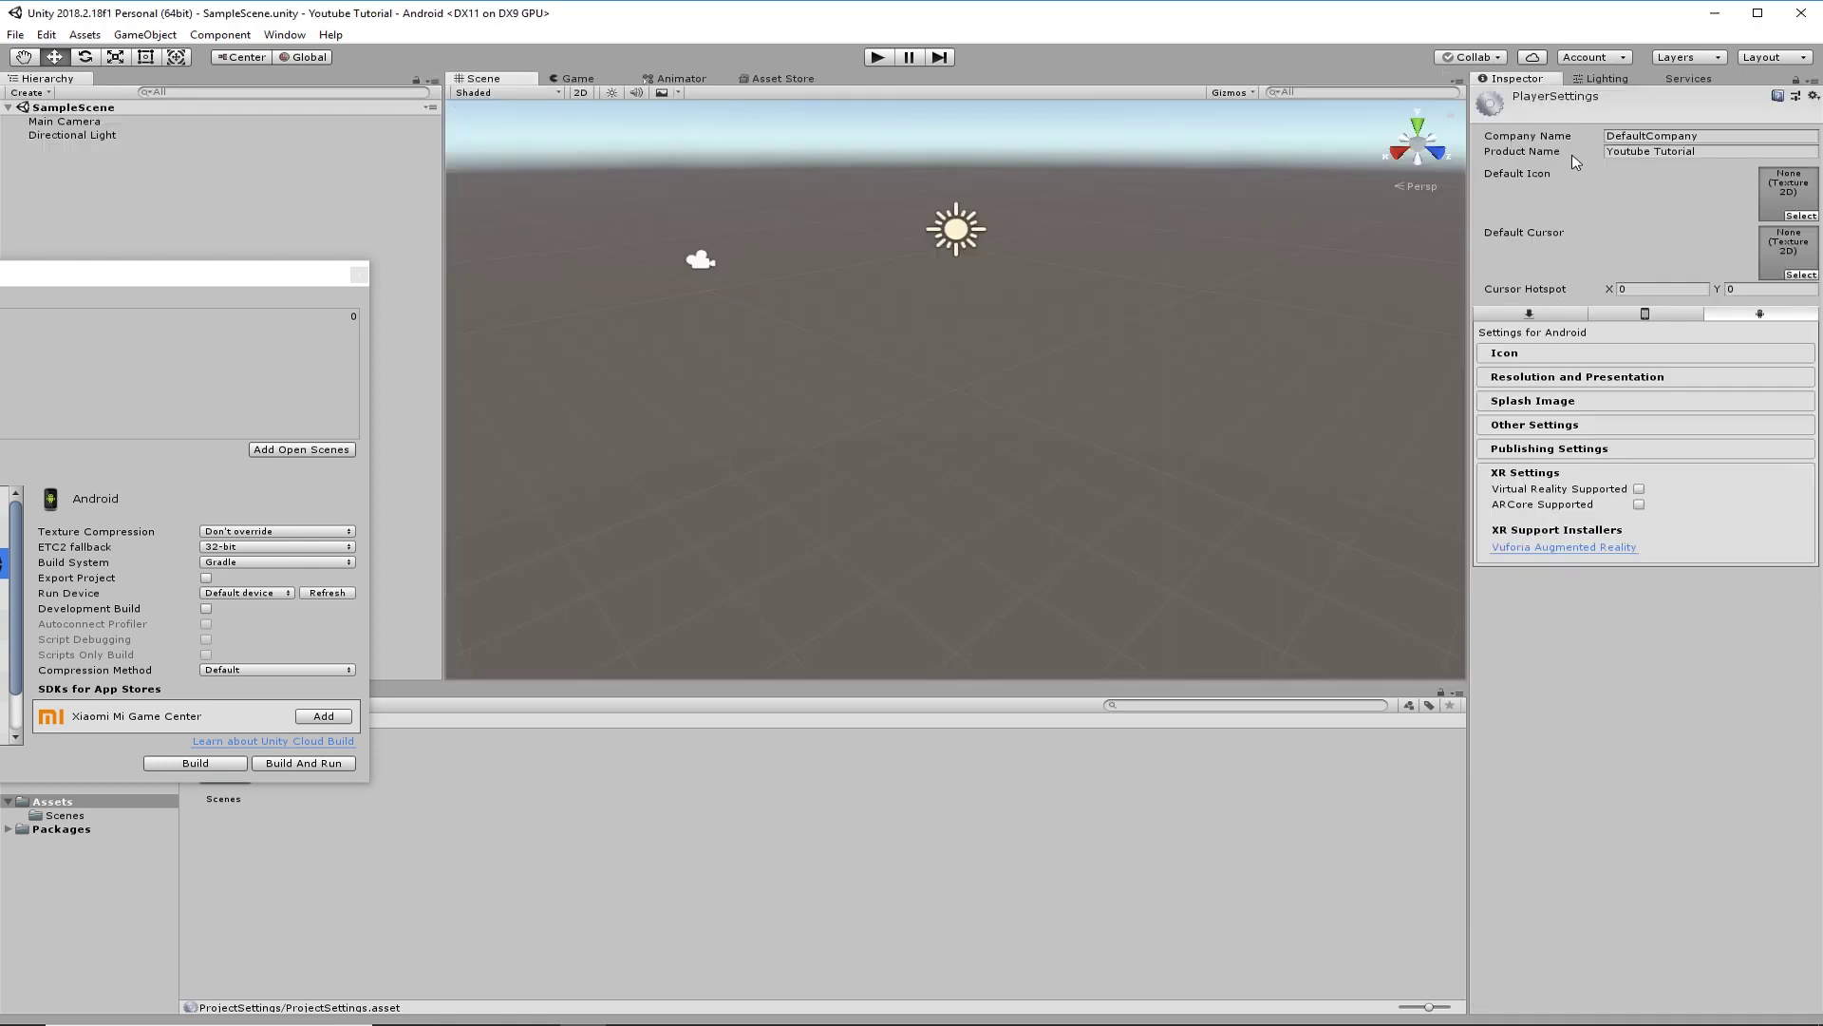
Step: Set Company Name to Youtubetutorial and Product Name to Practice
click(1668, 140)
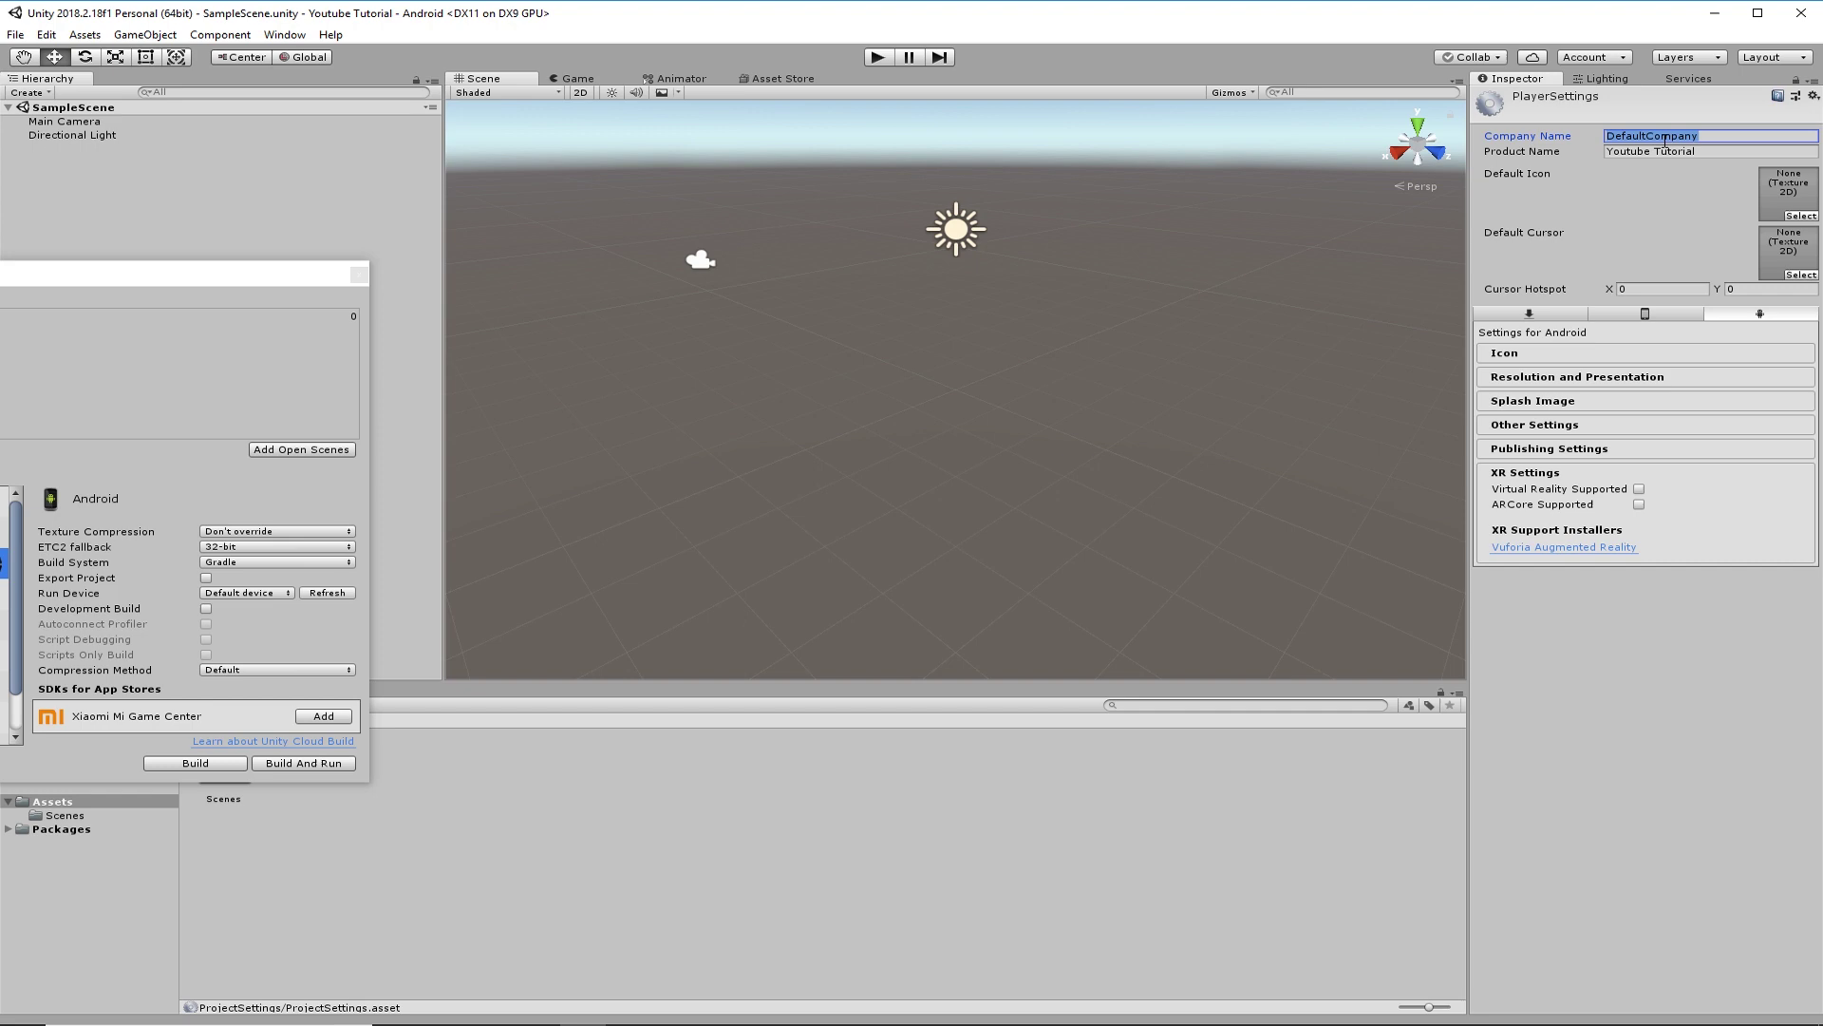
text(Youtubetutorial)
click(1700, 152)
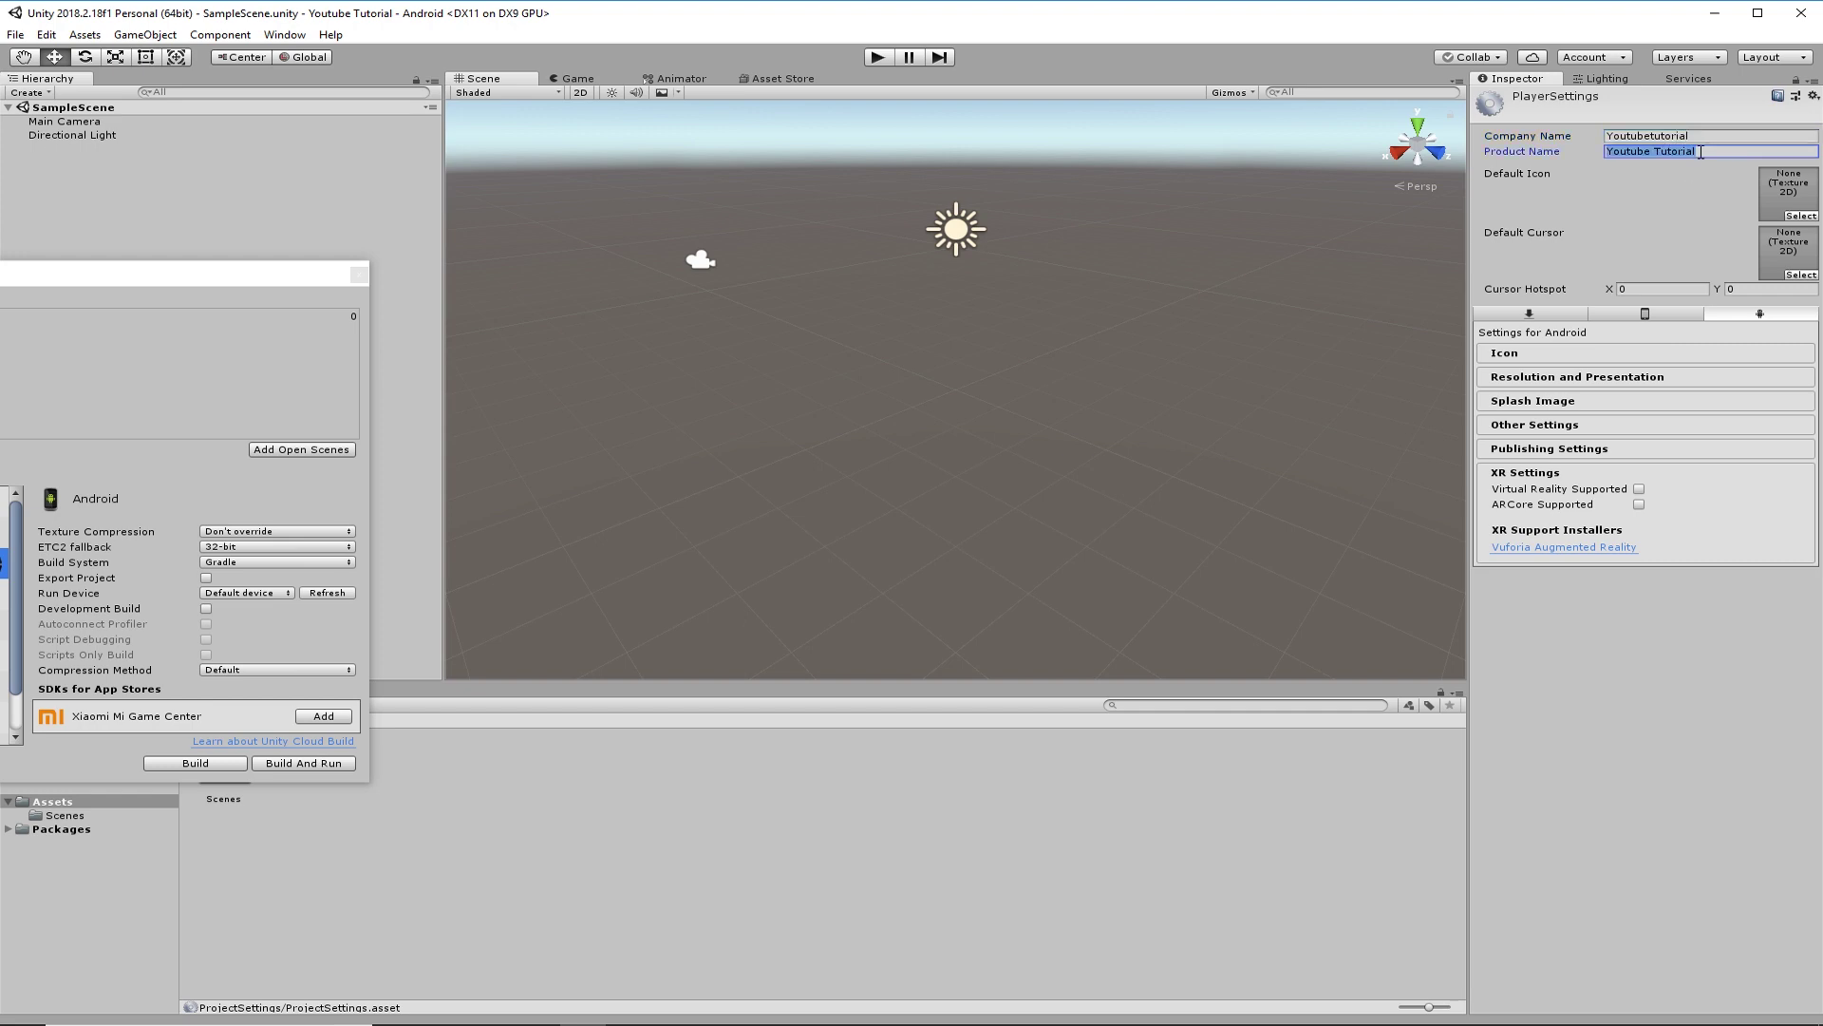
text(Practice)
Step: In Other Settings, set the package name to com.YoutubeTutorial.Practice
click(1511, 428)
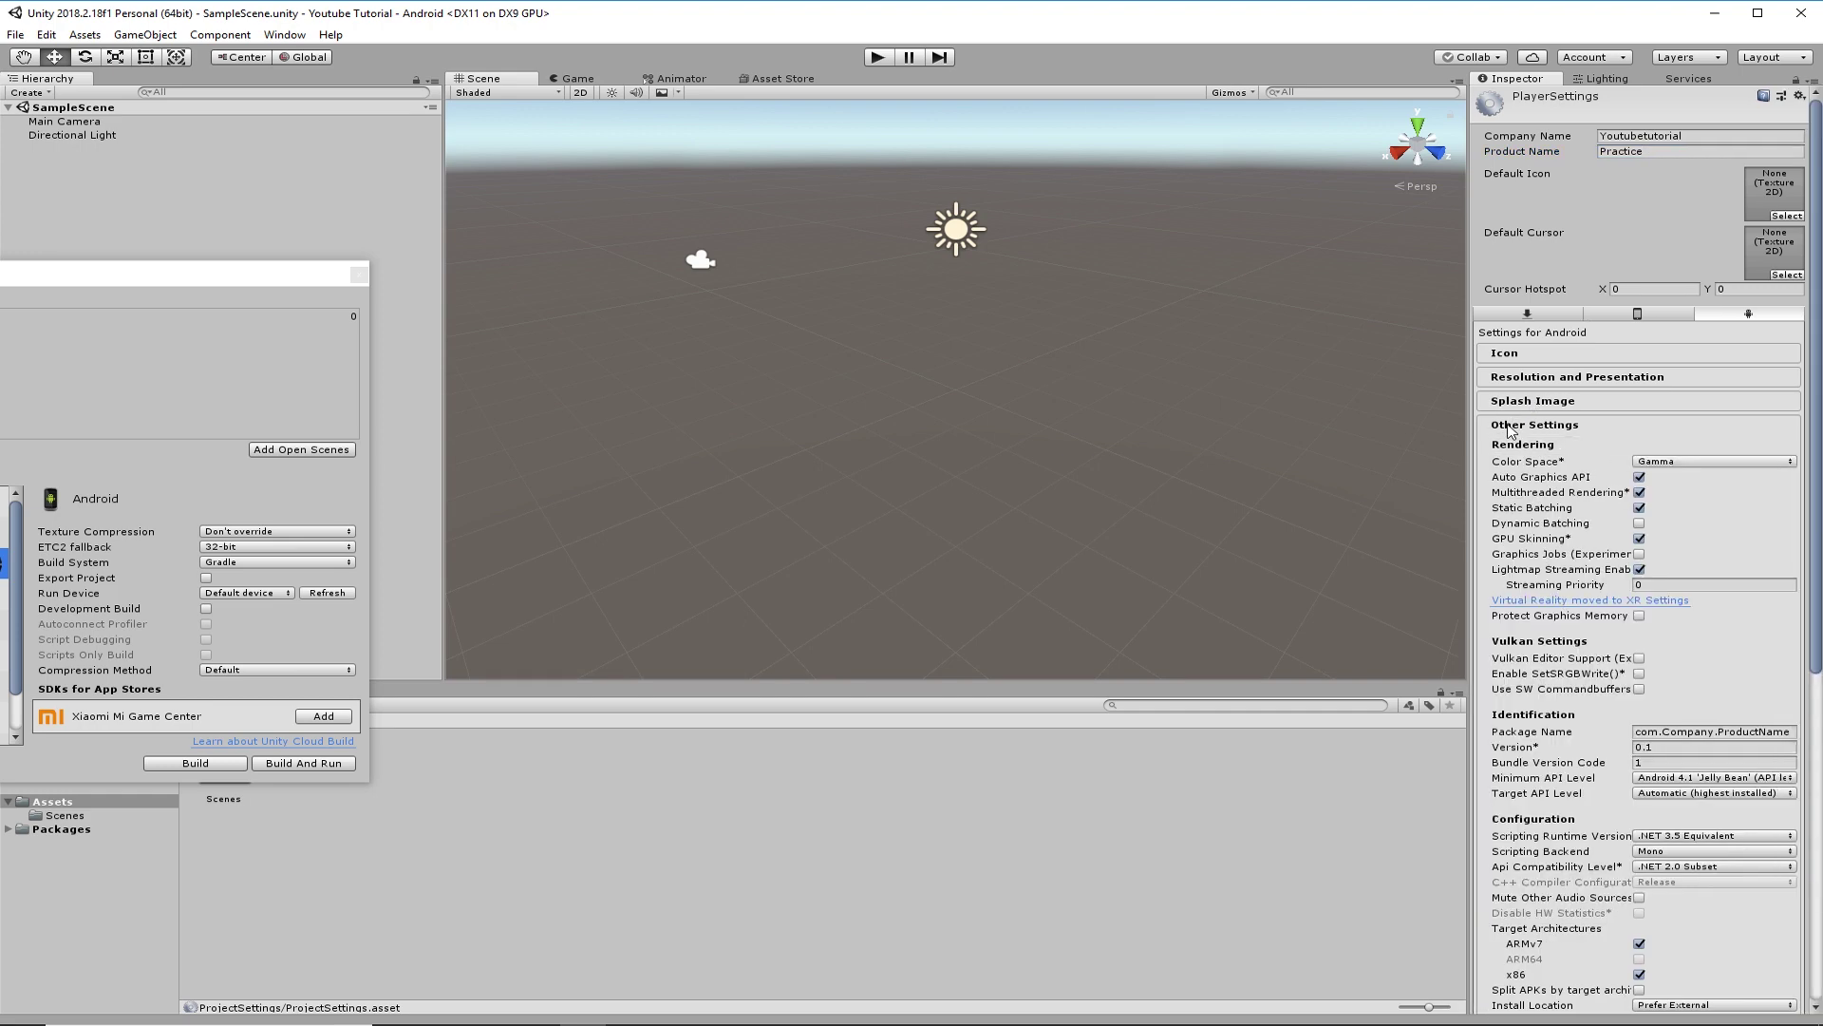
scroll(1540, 488, down, 3)
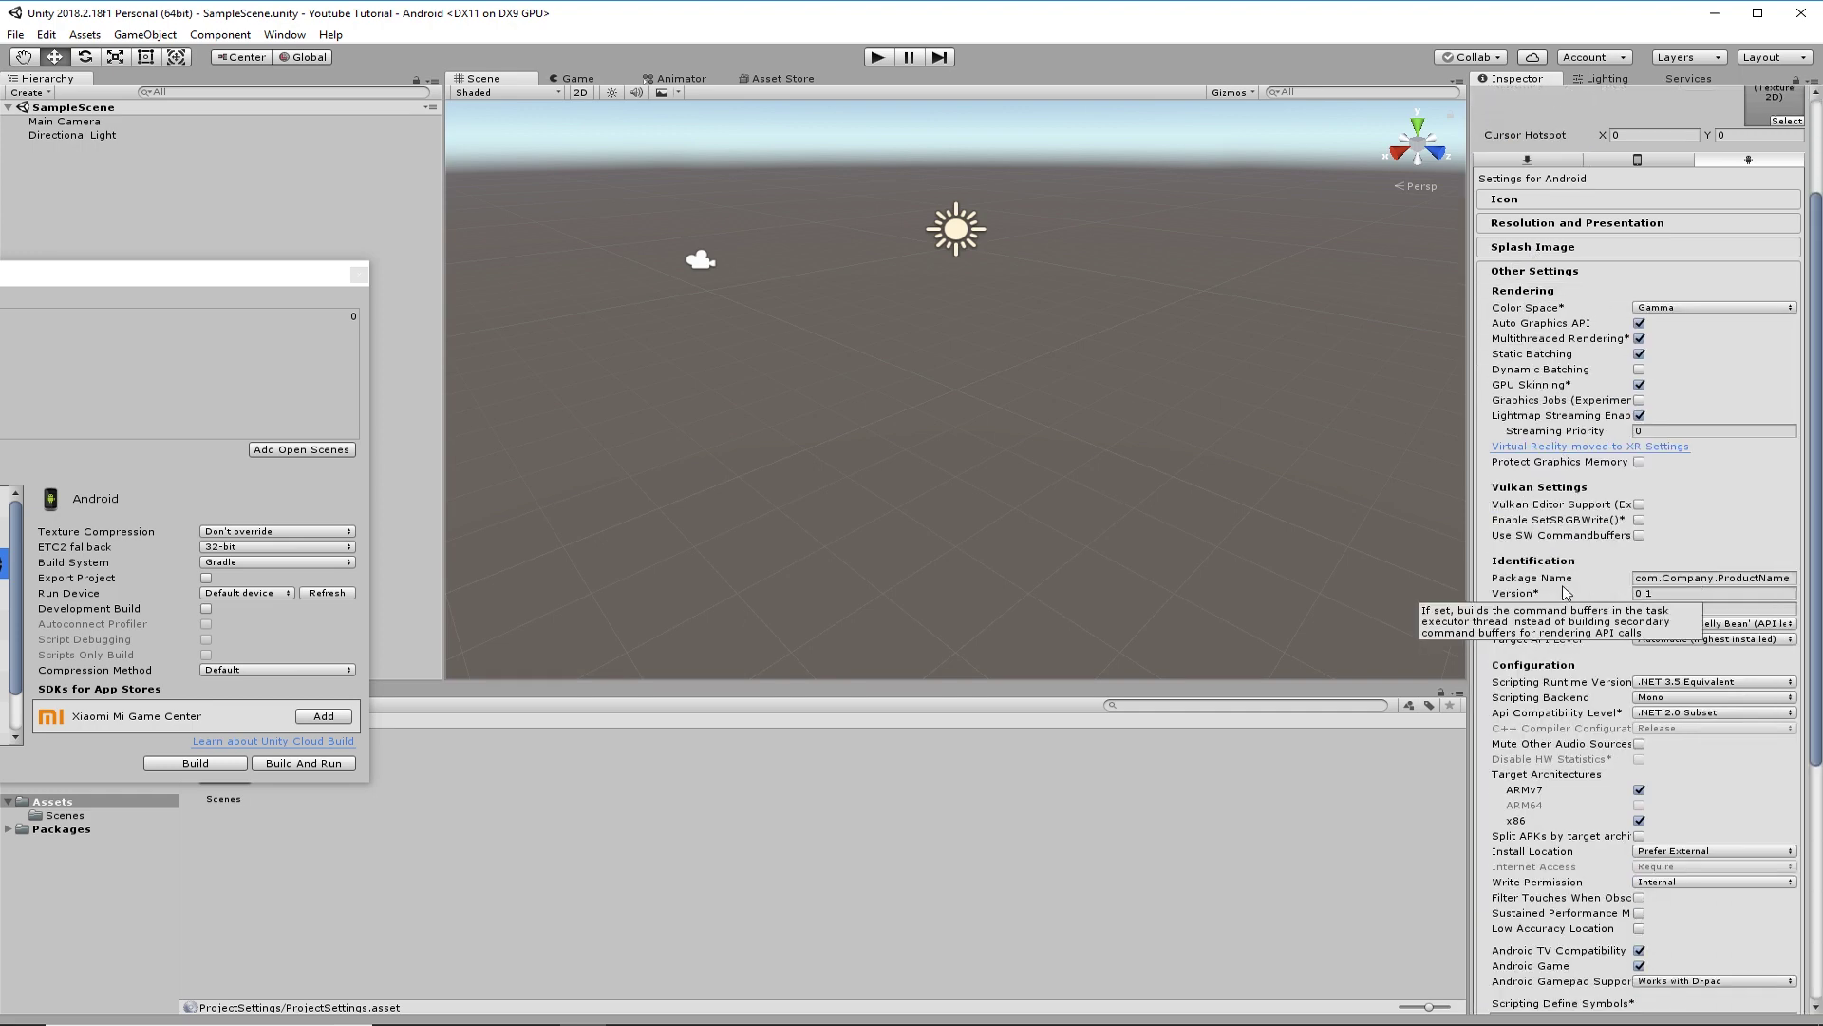
click(1674, 576)
click(1664, 578)
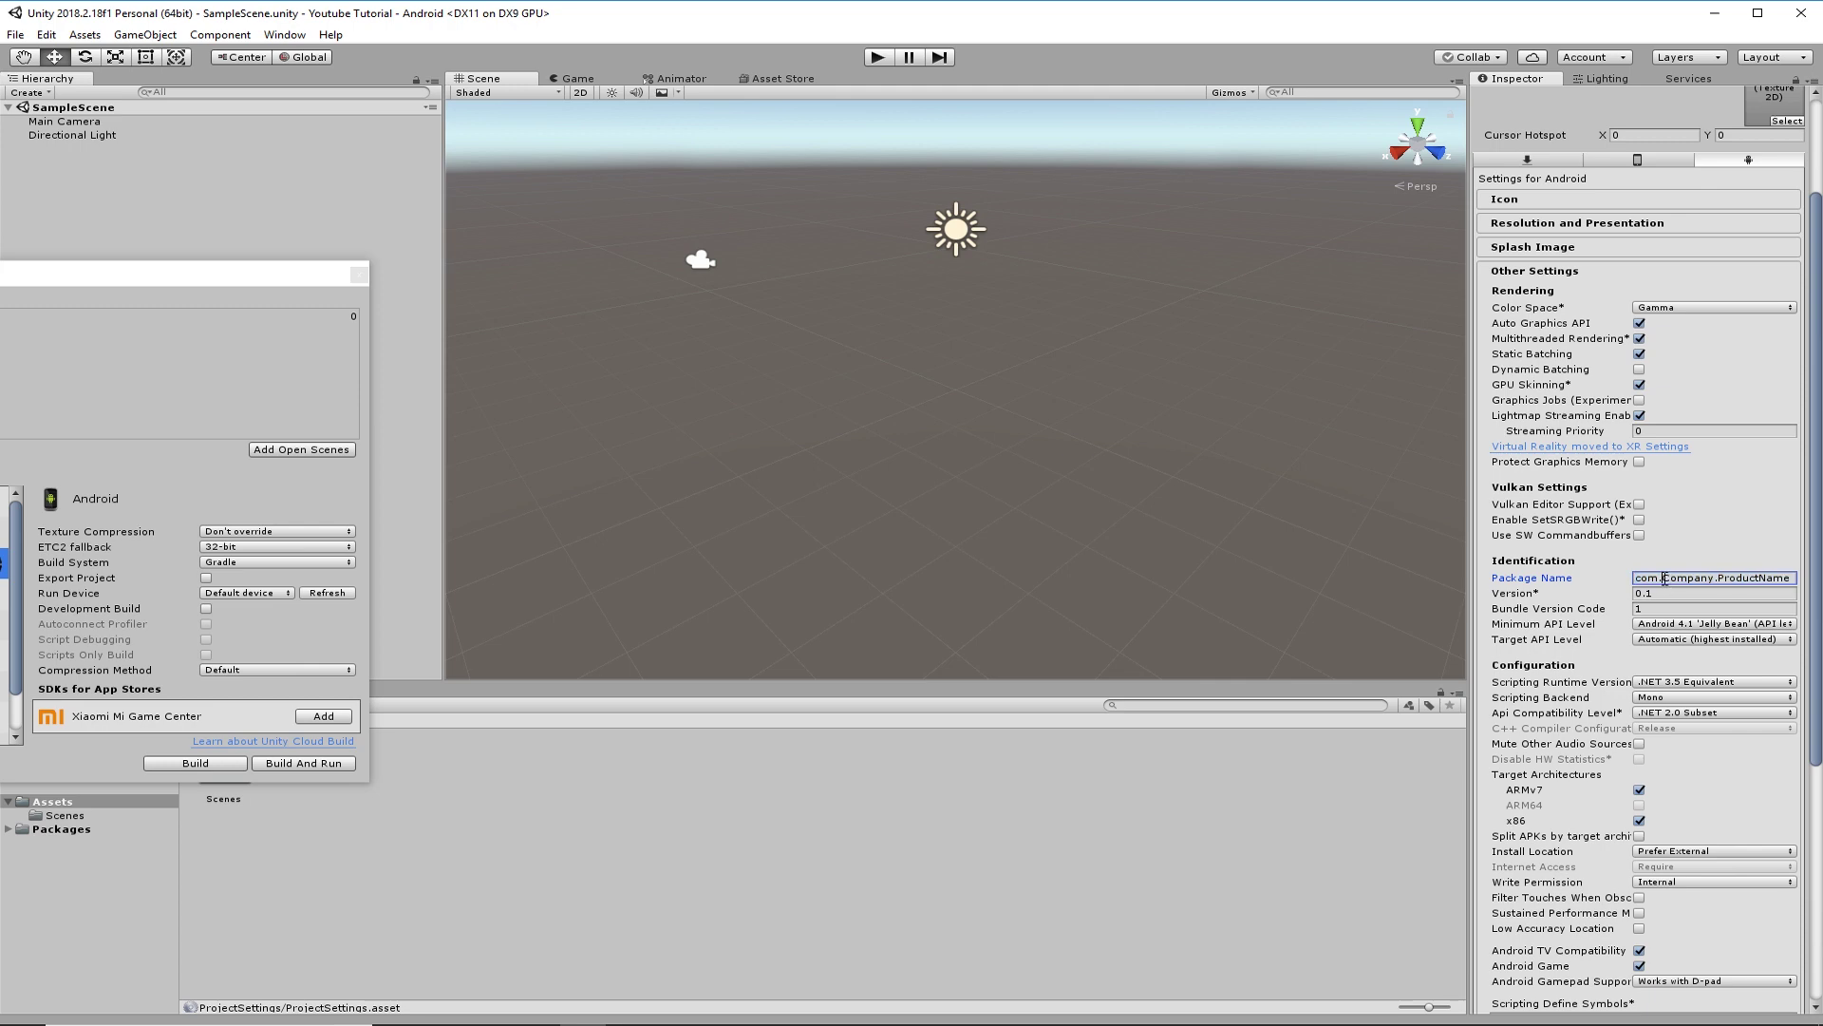
text(YoutubeTutorial.Practice)
Step: Set both Minimum and Target API Level to Android 8.0 'Oreo'
click(1633, 628)
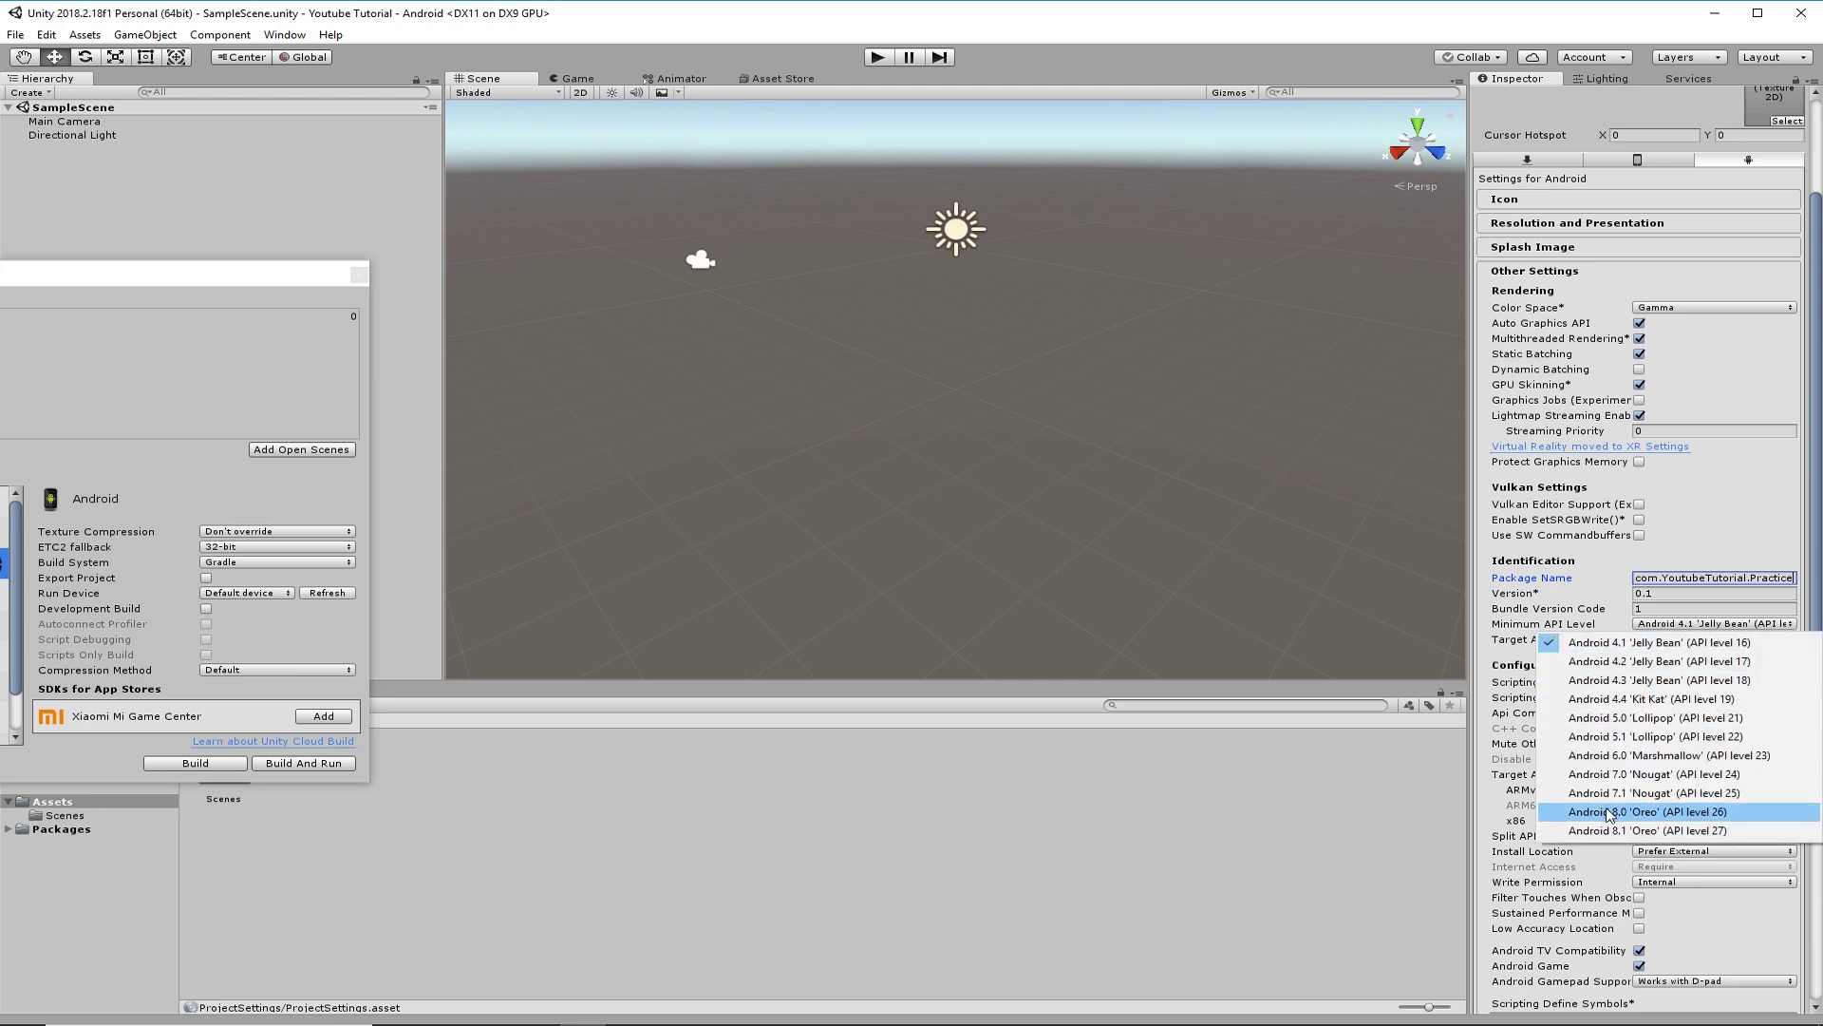
click(1609, 812)
click(1669, 639)
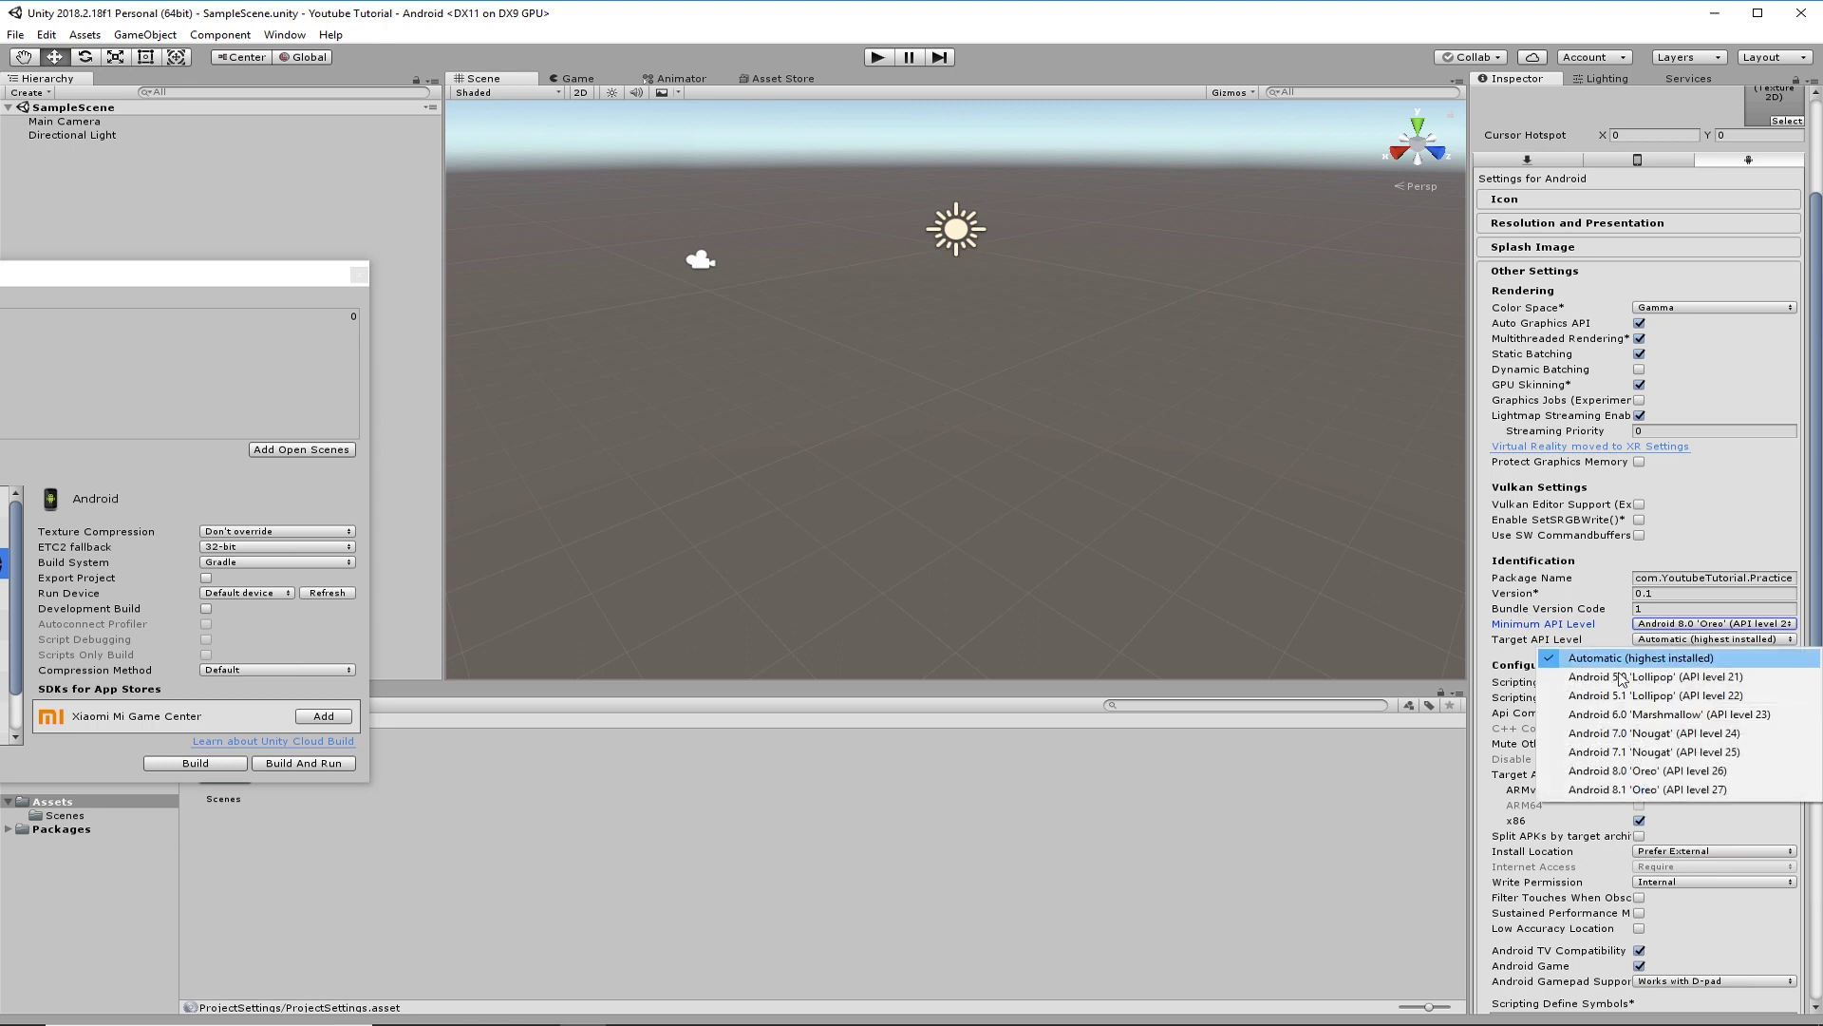
click(1595, 771)
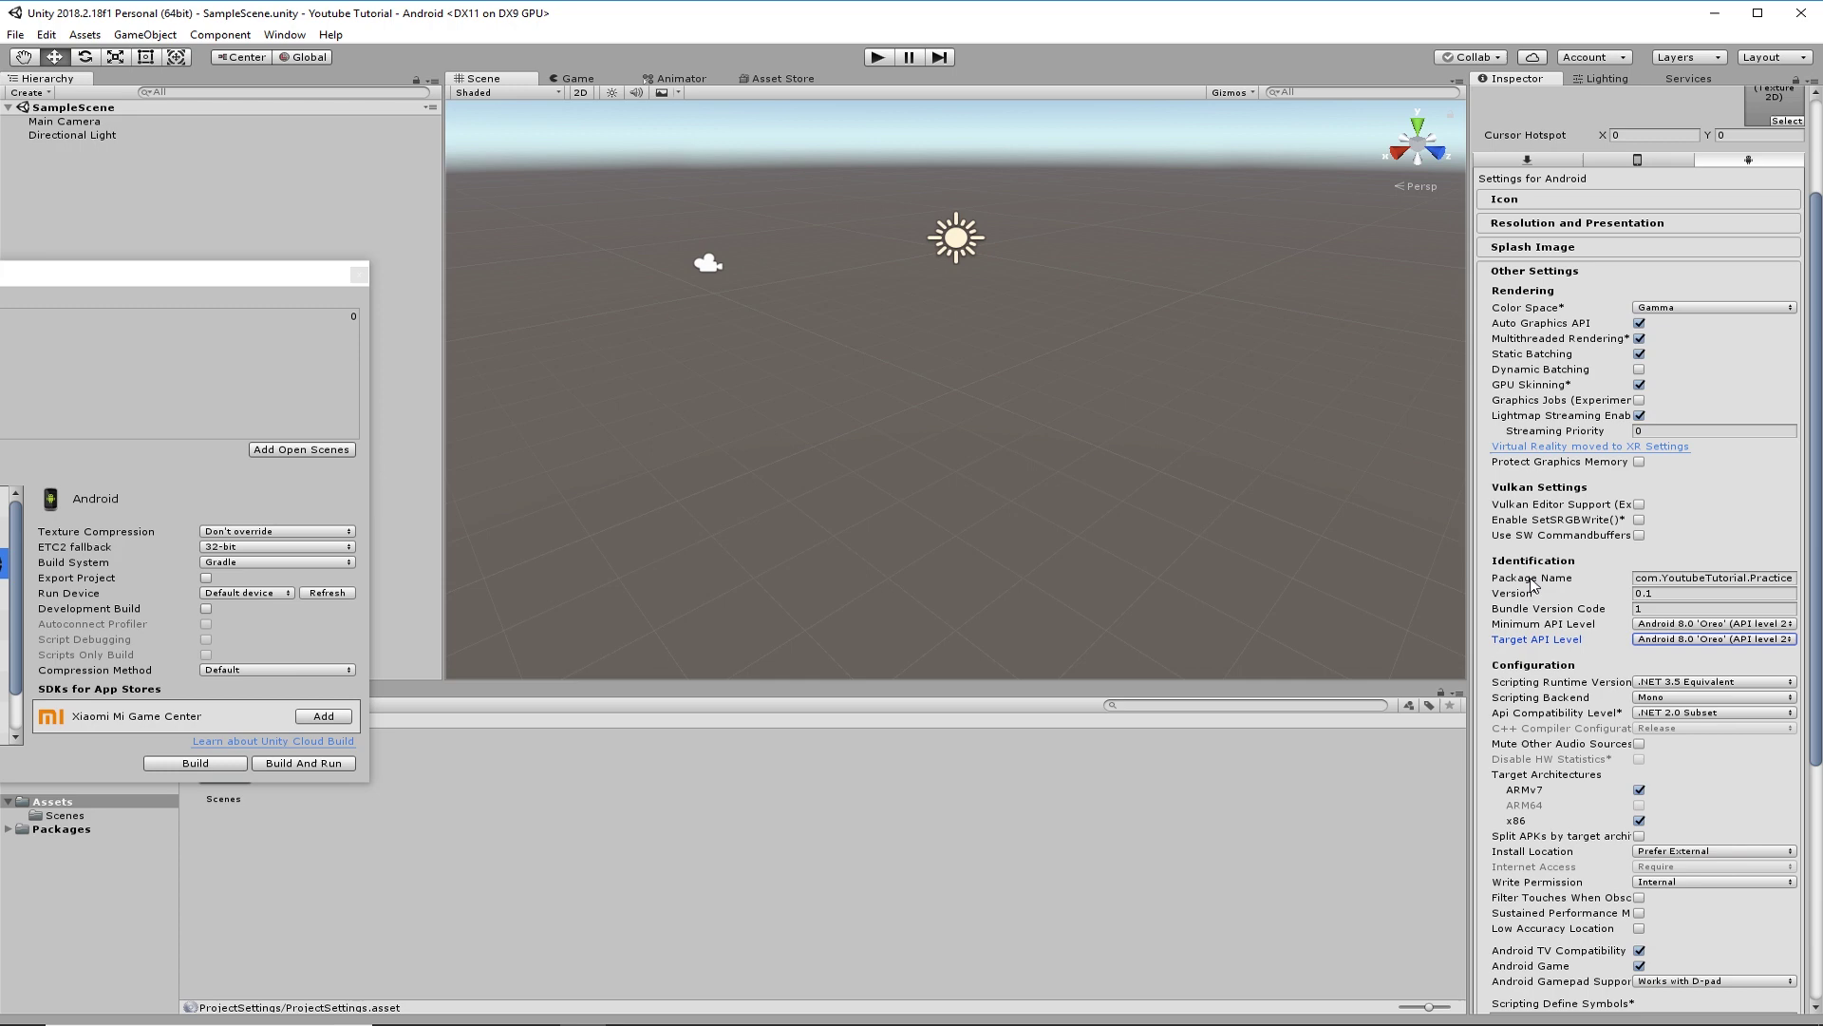
scroll(1536, 583, down, 8)
Step: Enable Virtual Reality Supported with Cardboard as the SDK, then close Build Settings
mouse_move(1522, 1007)
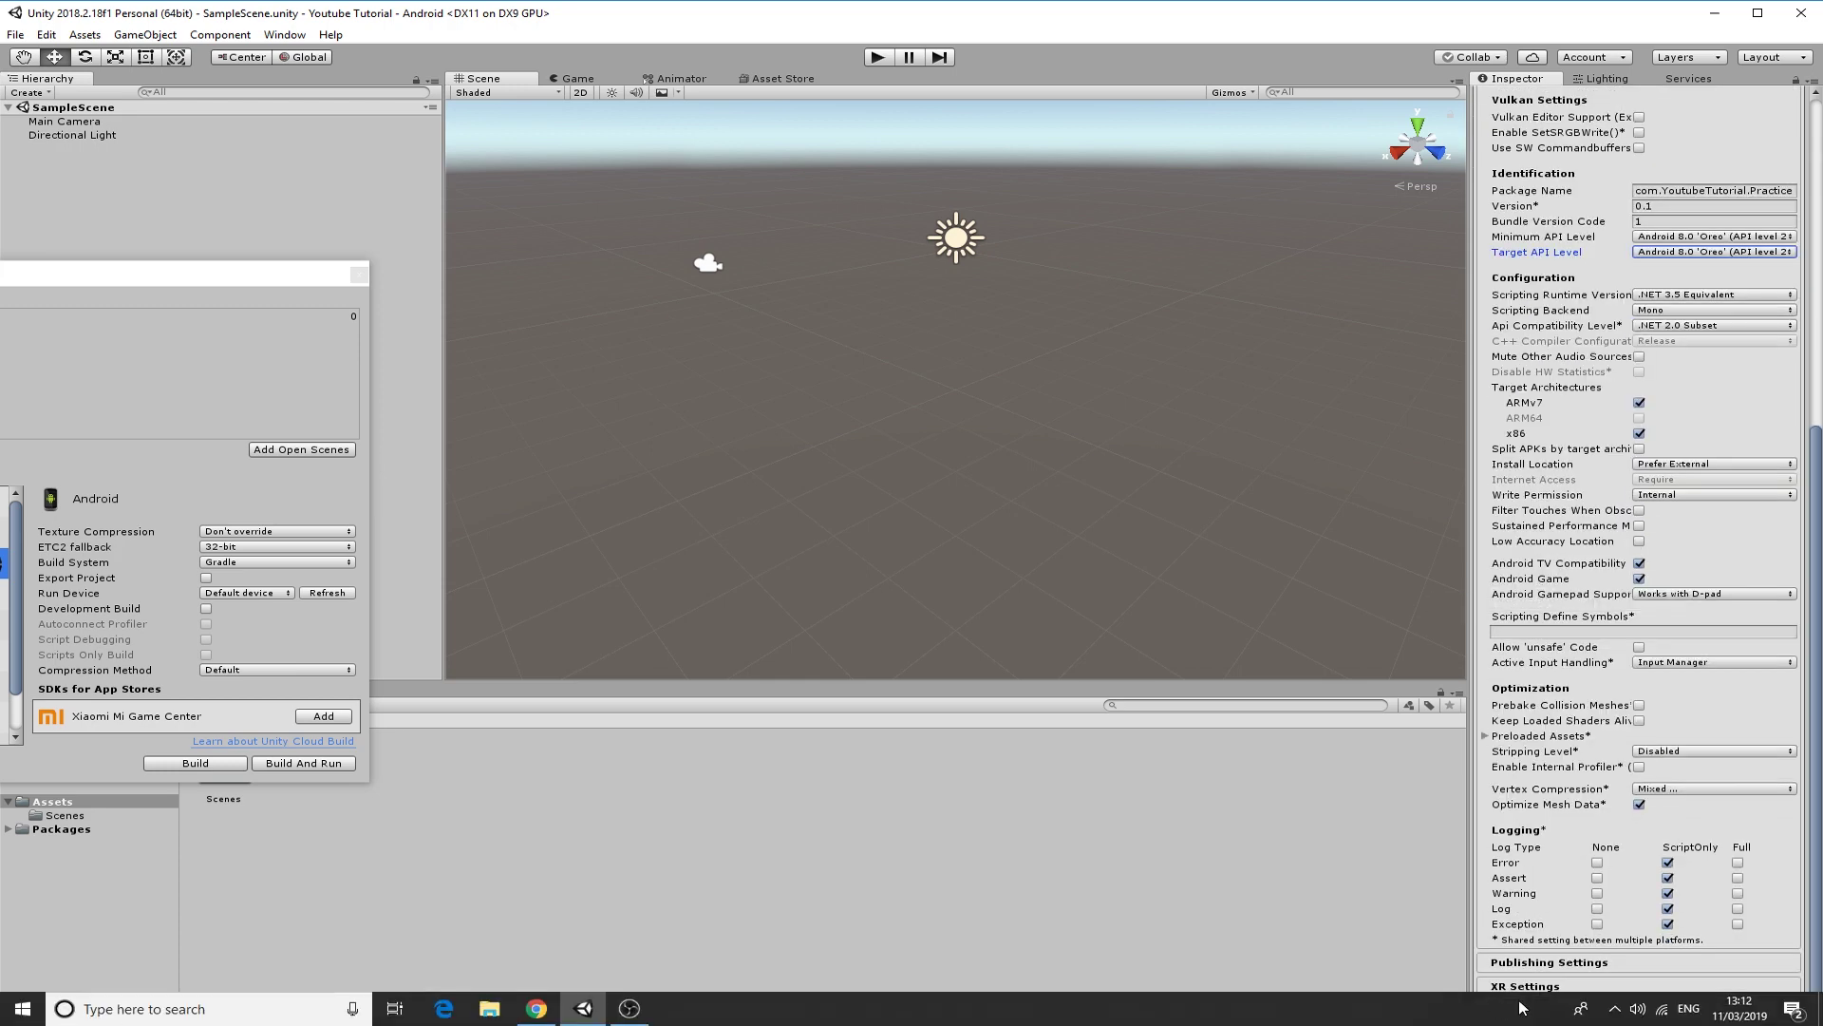
click(1535, 425)
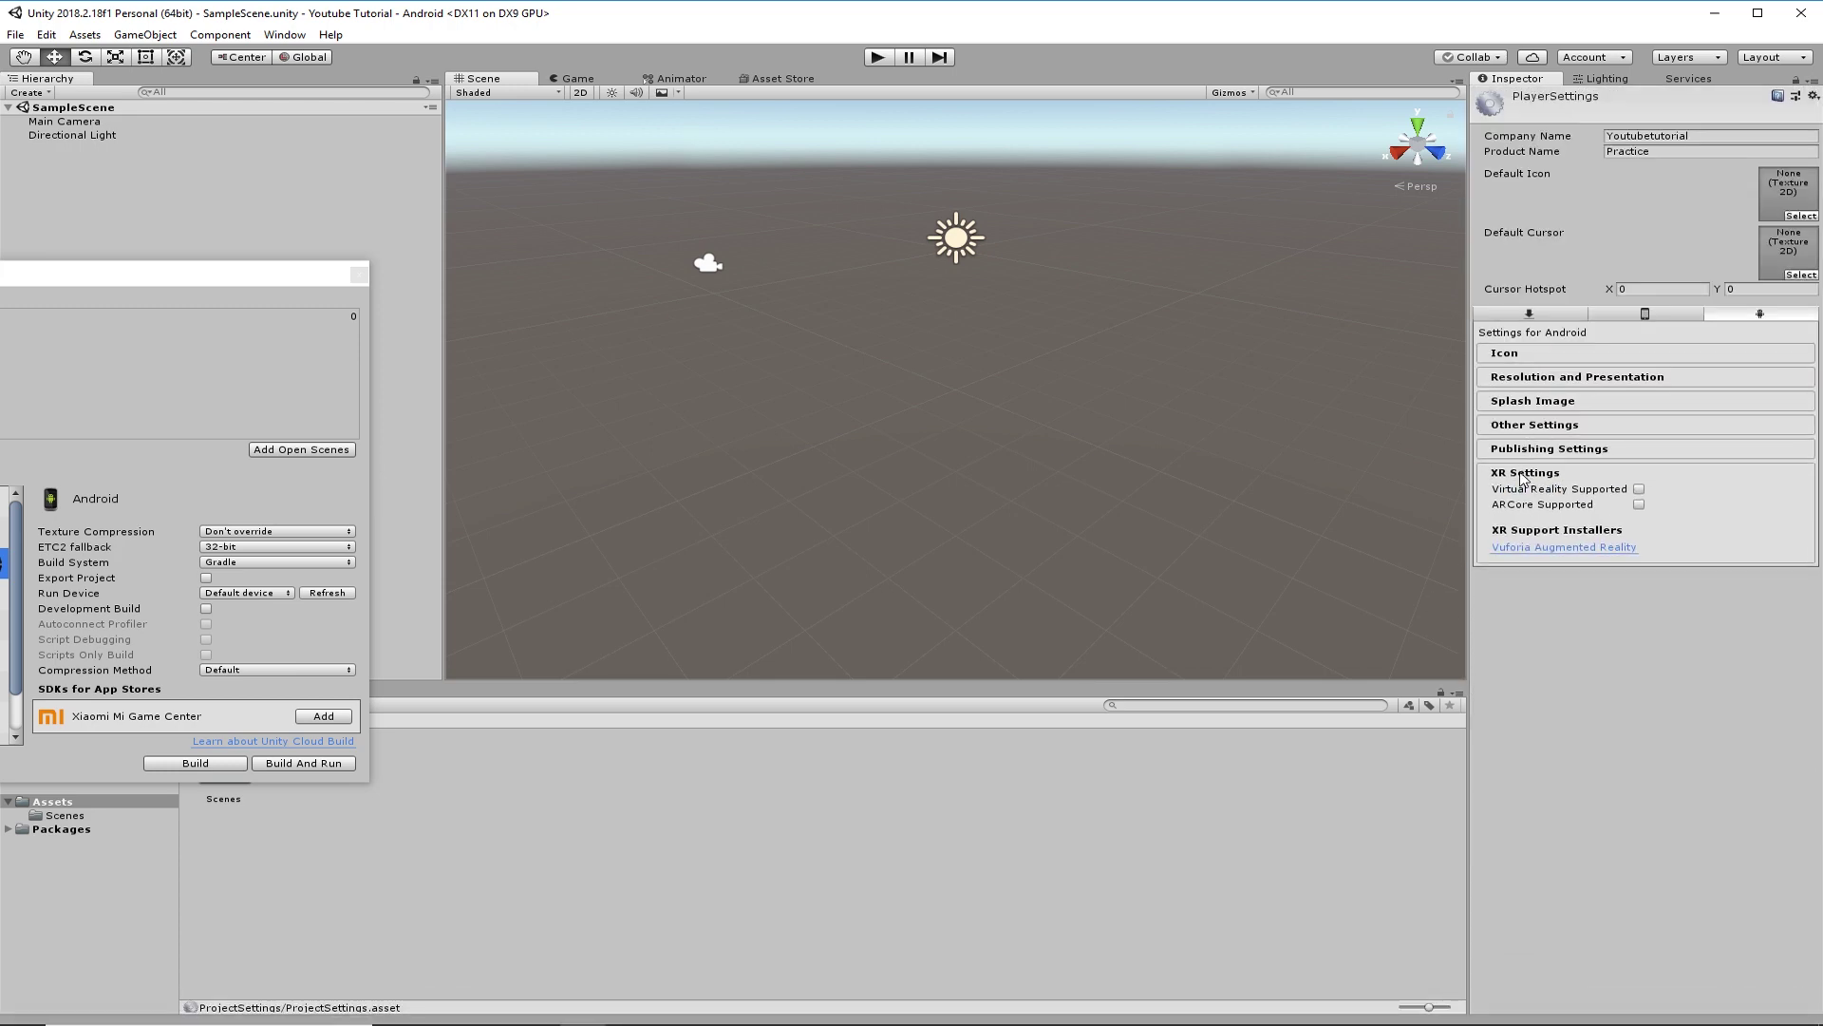
click(1639, 489)
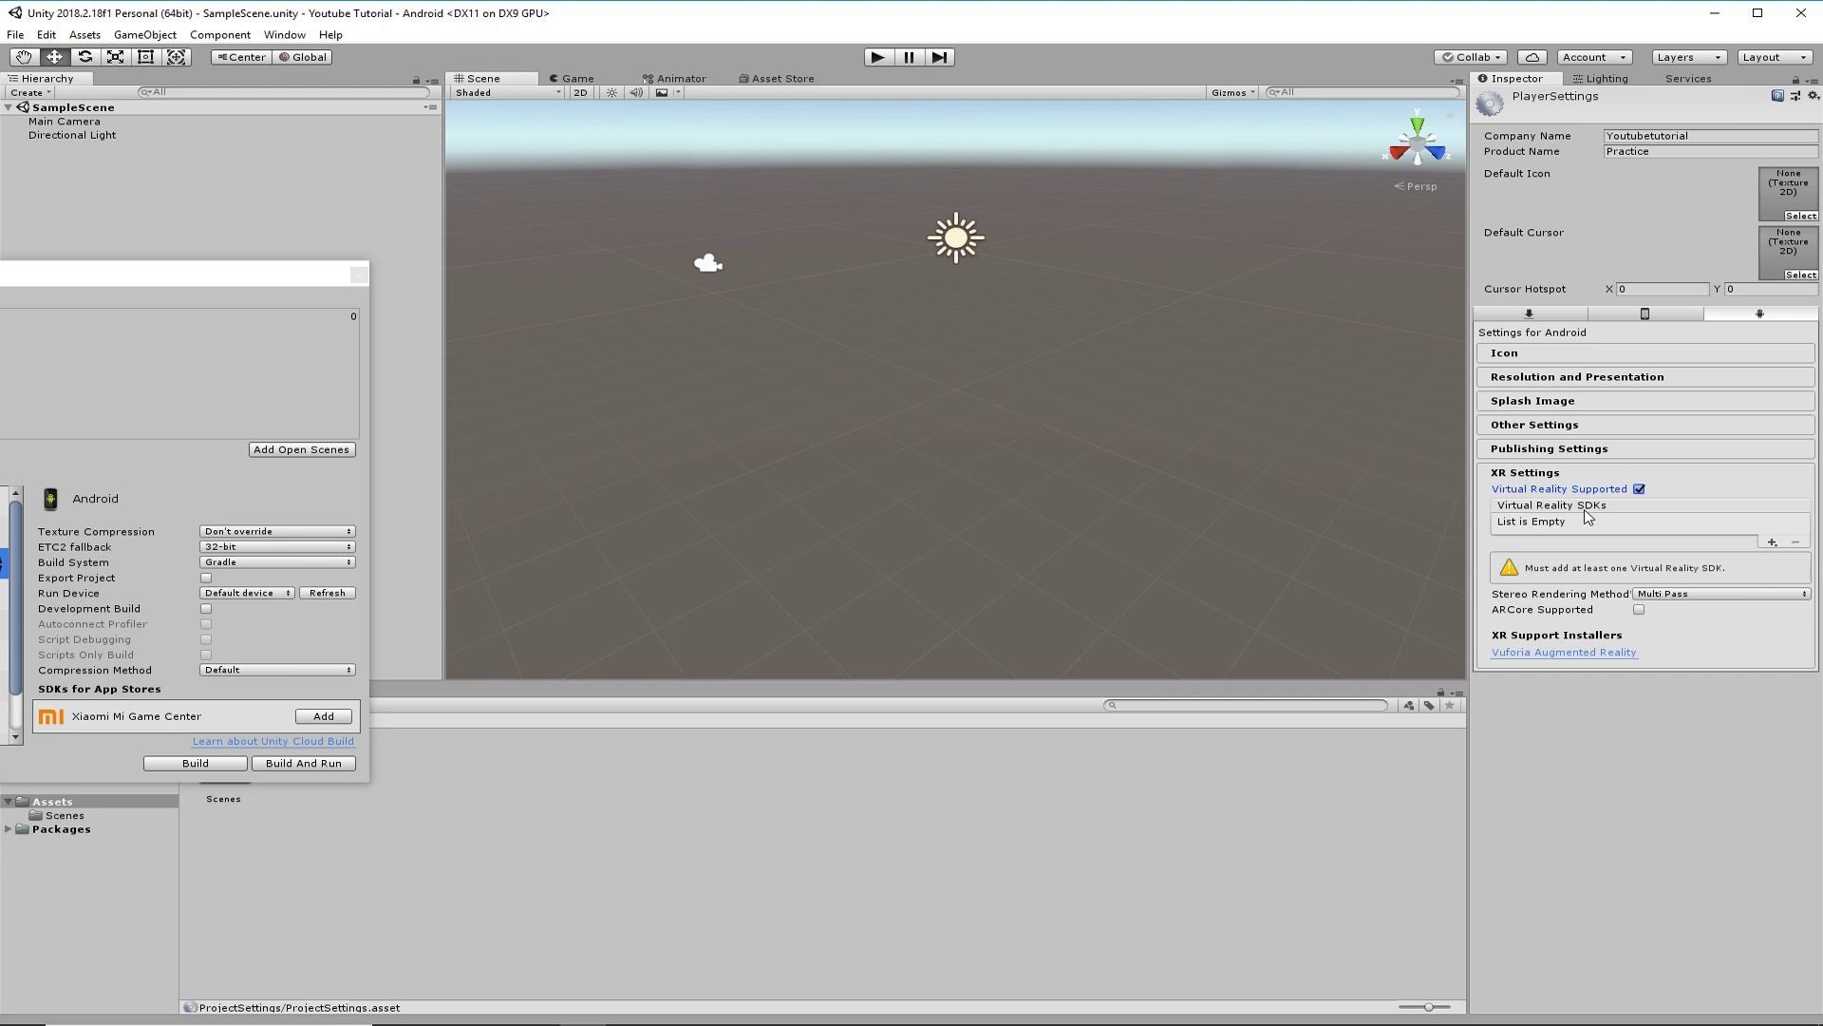
click(1772, 542)
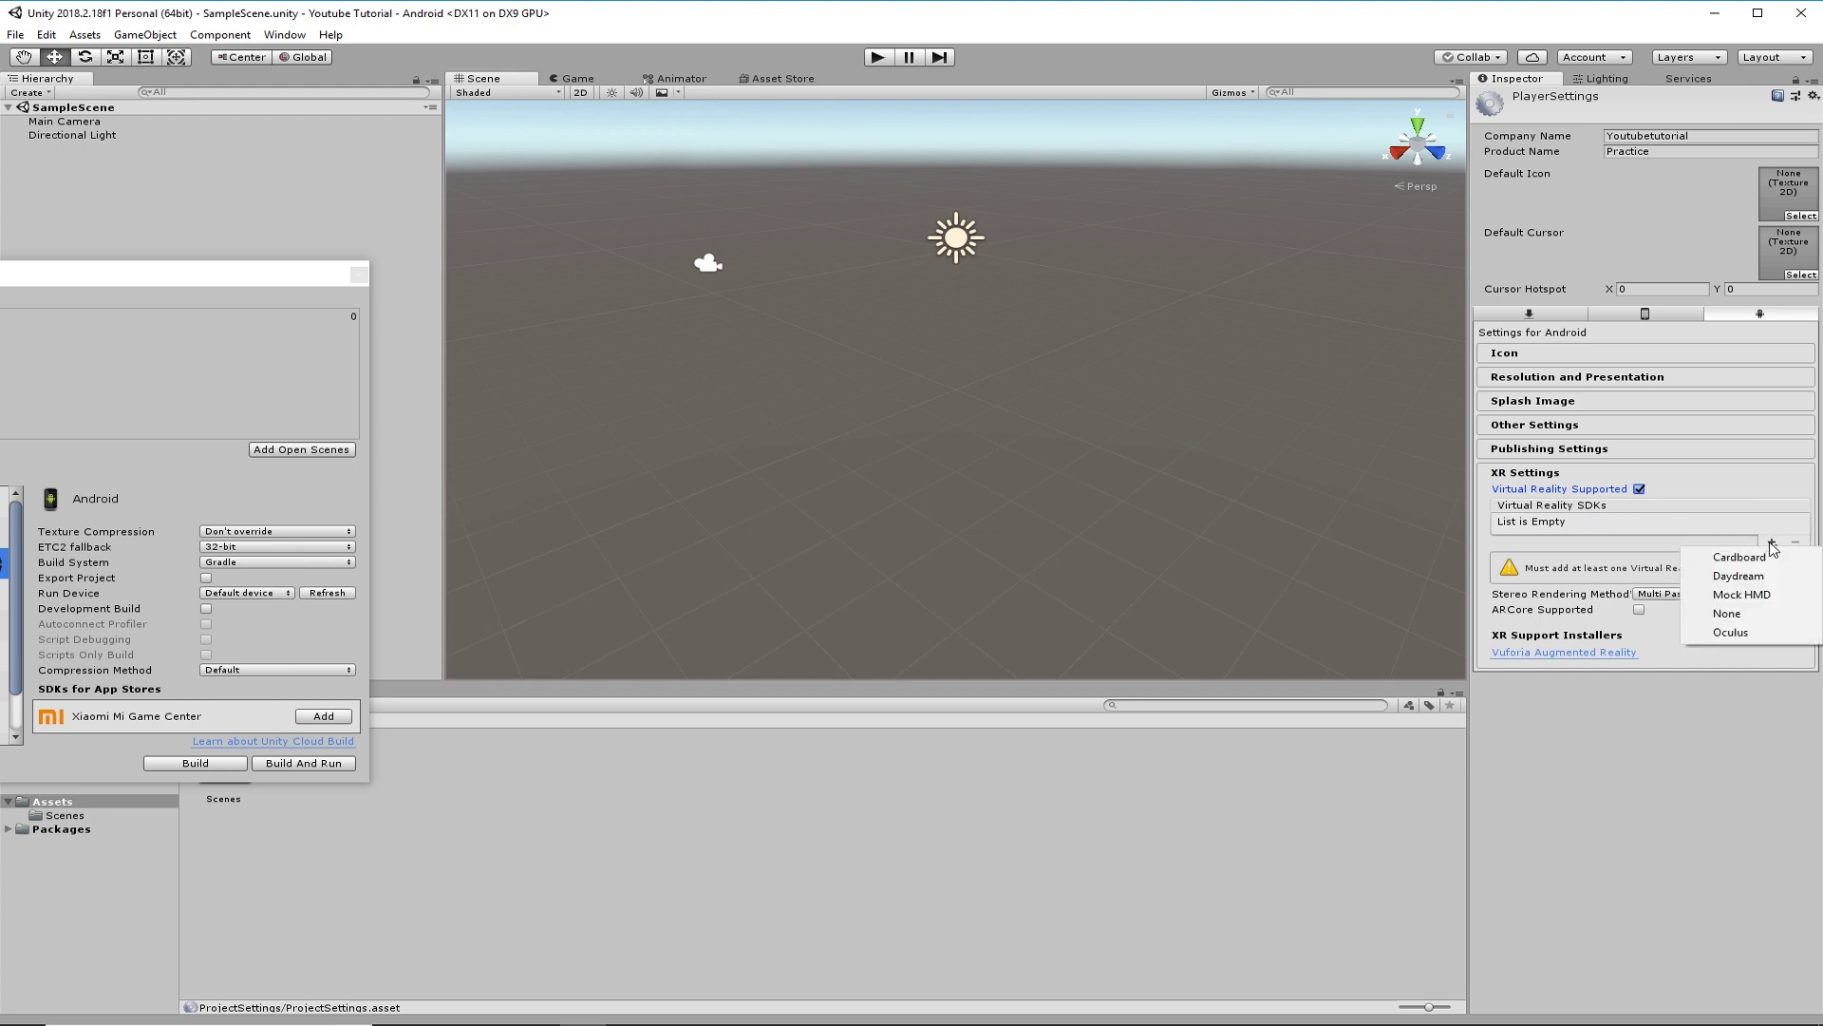
click(1717, 558)
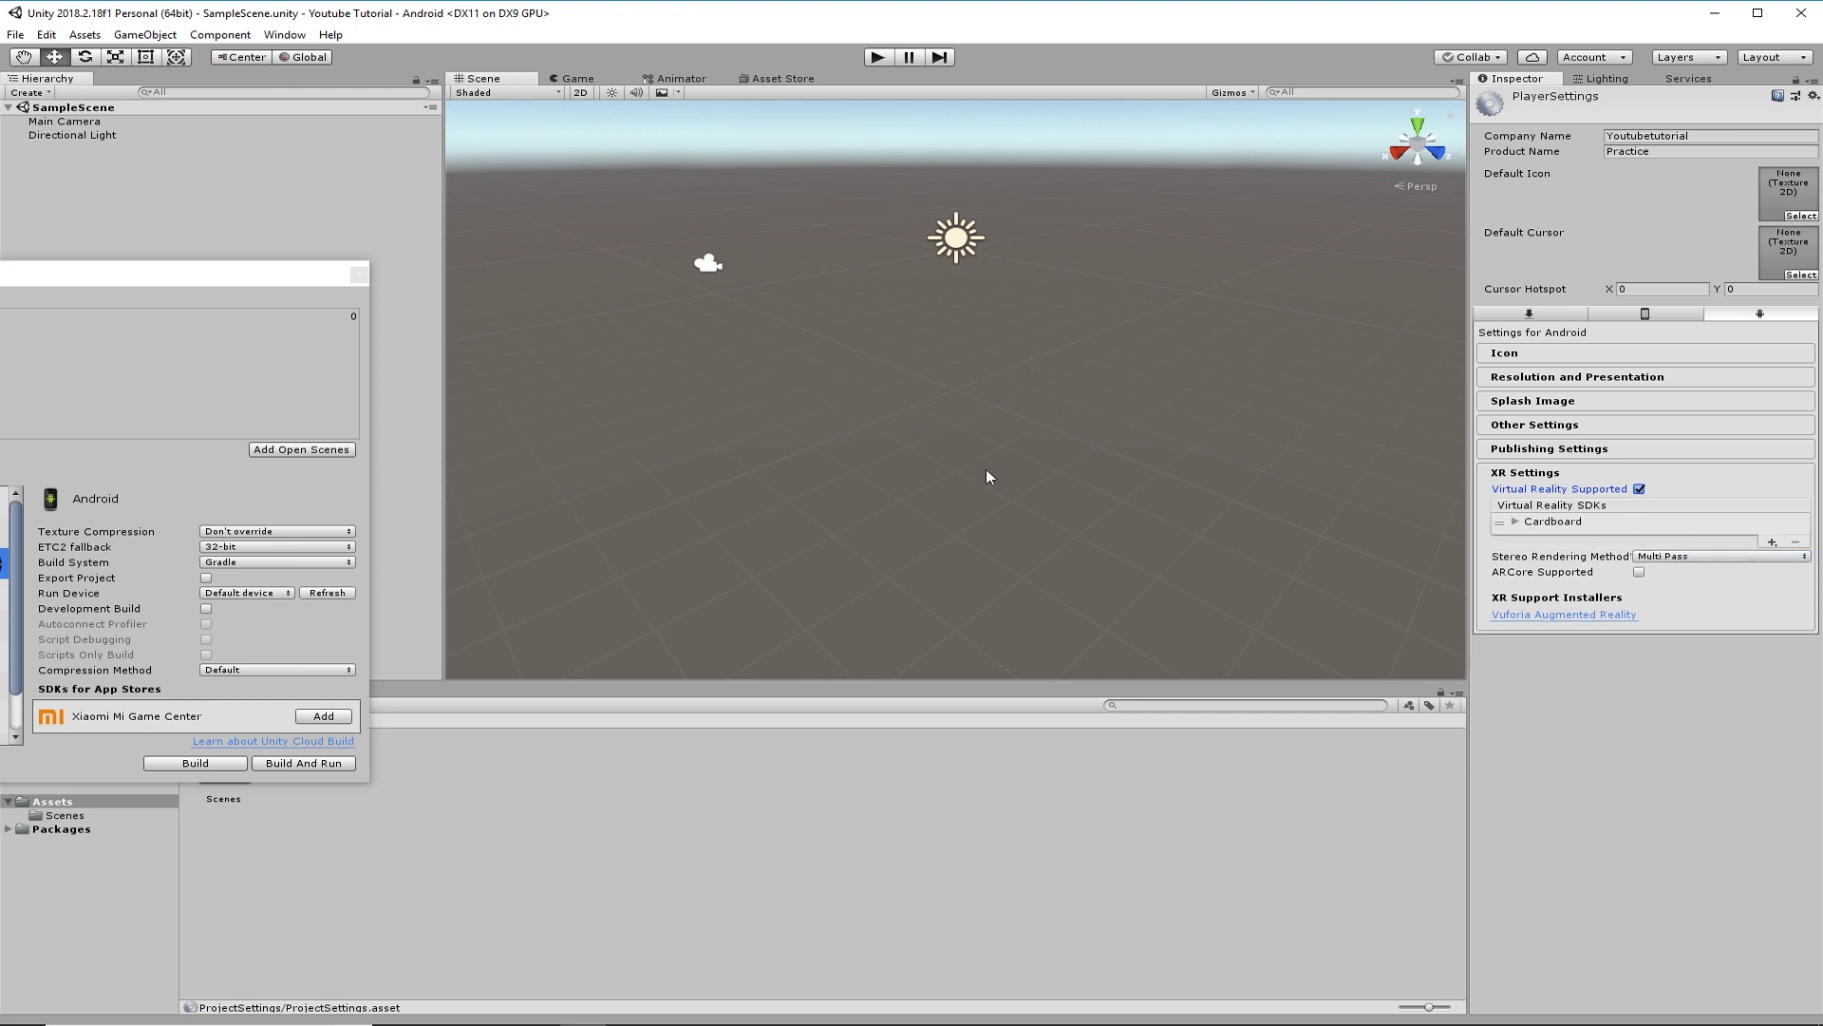
click(367, 283)
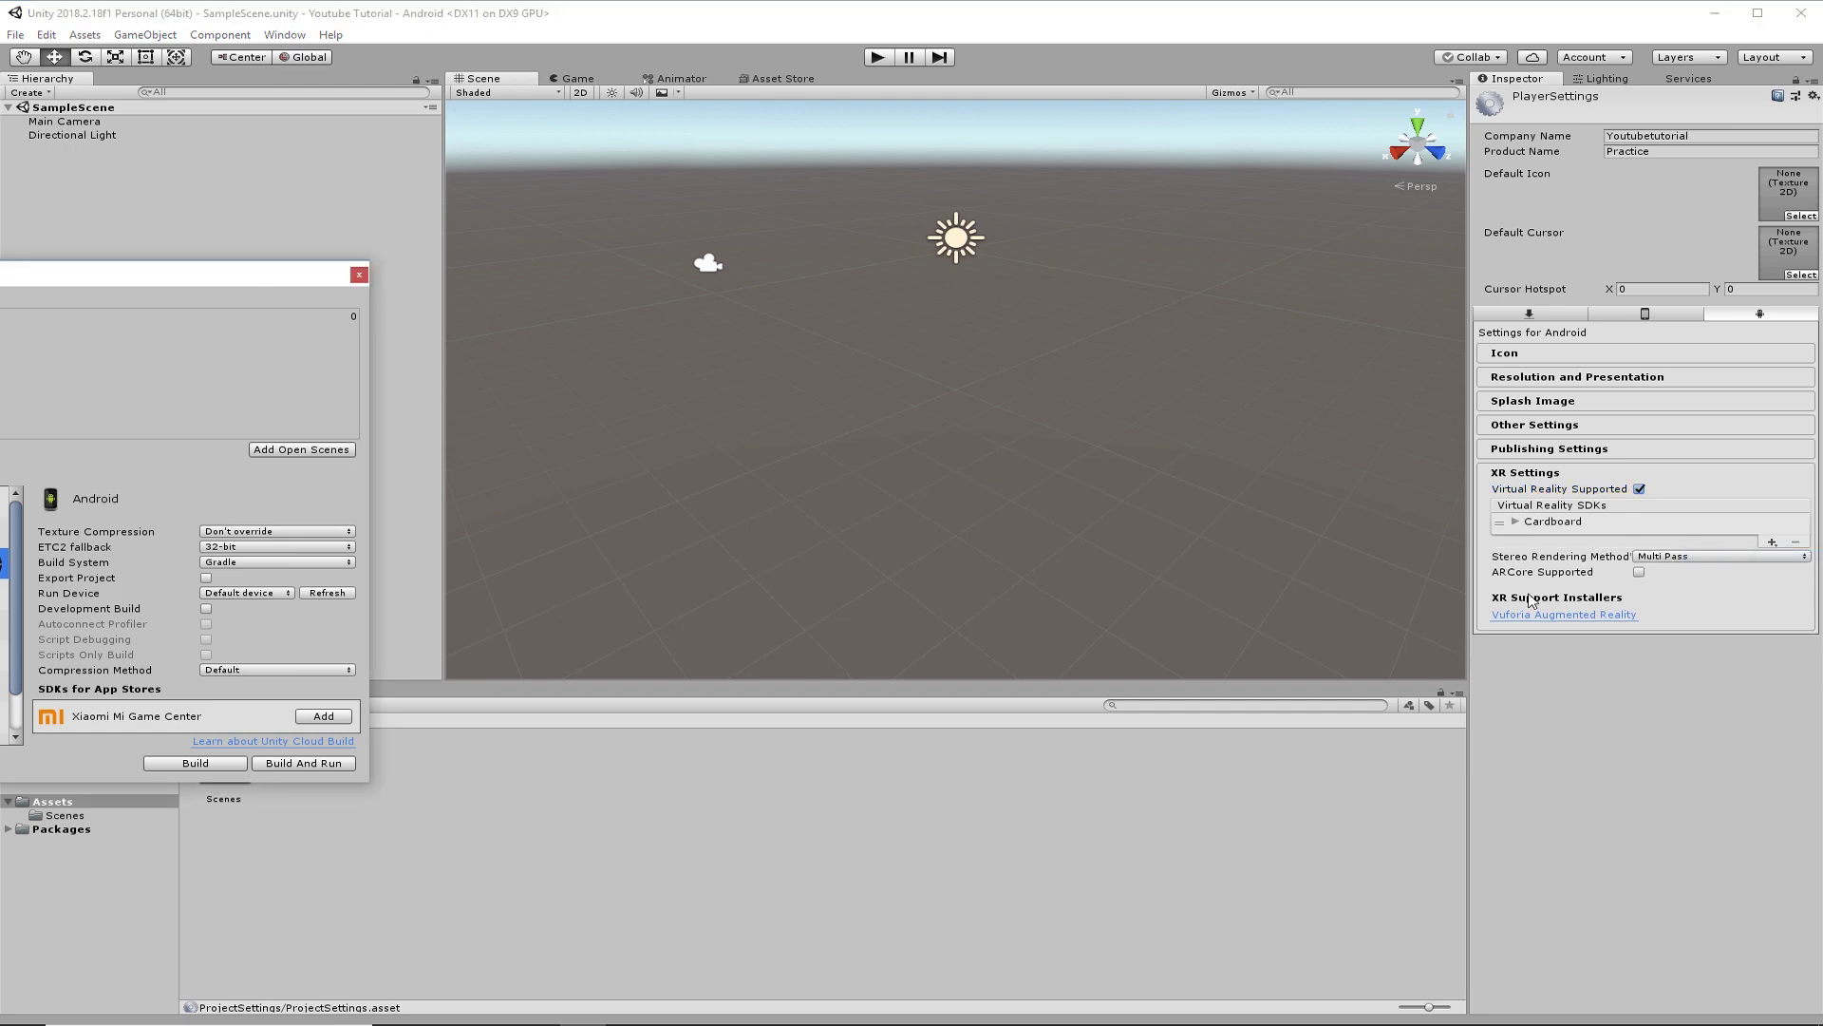
click(358, 275)
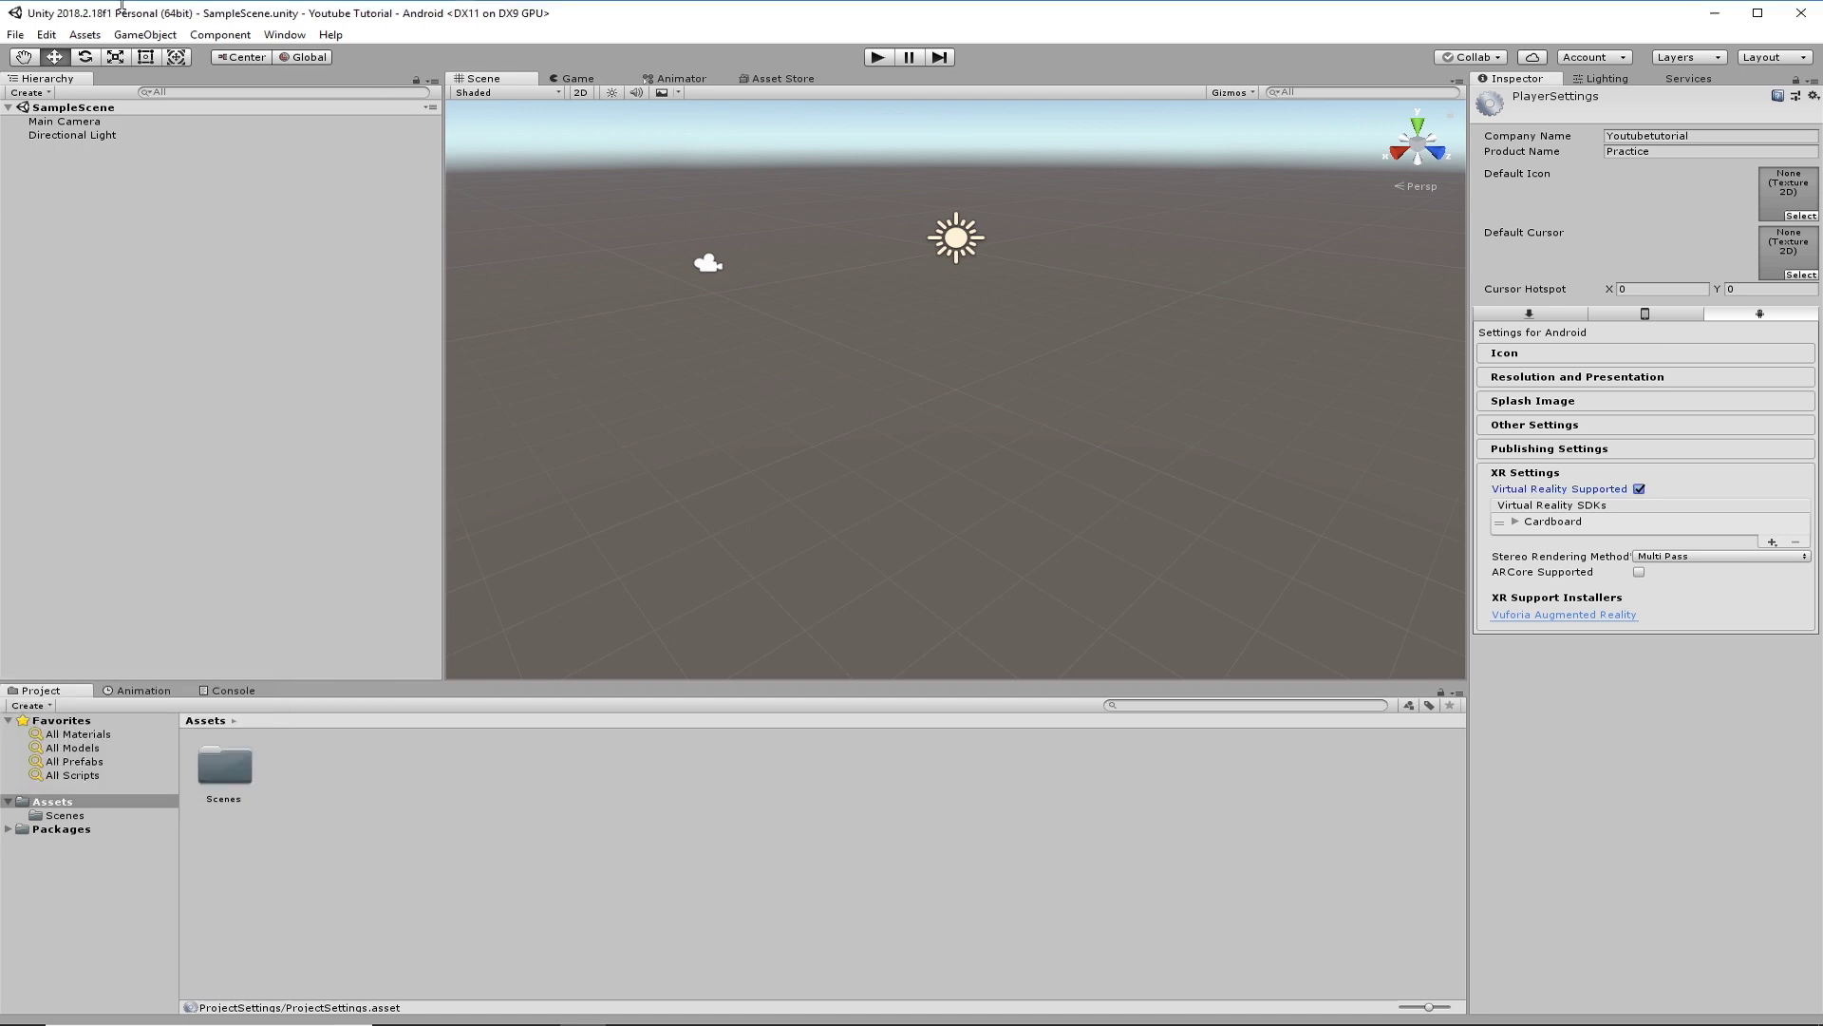
click(46, 34)
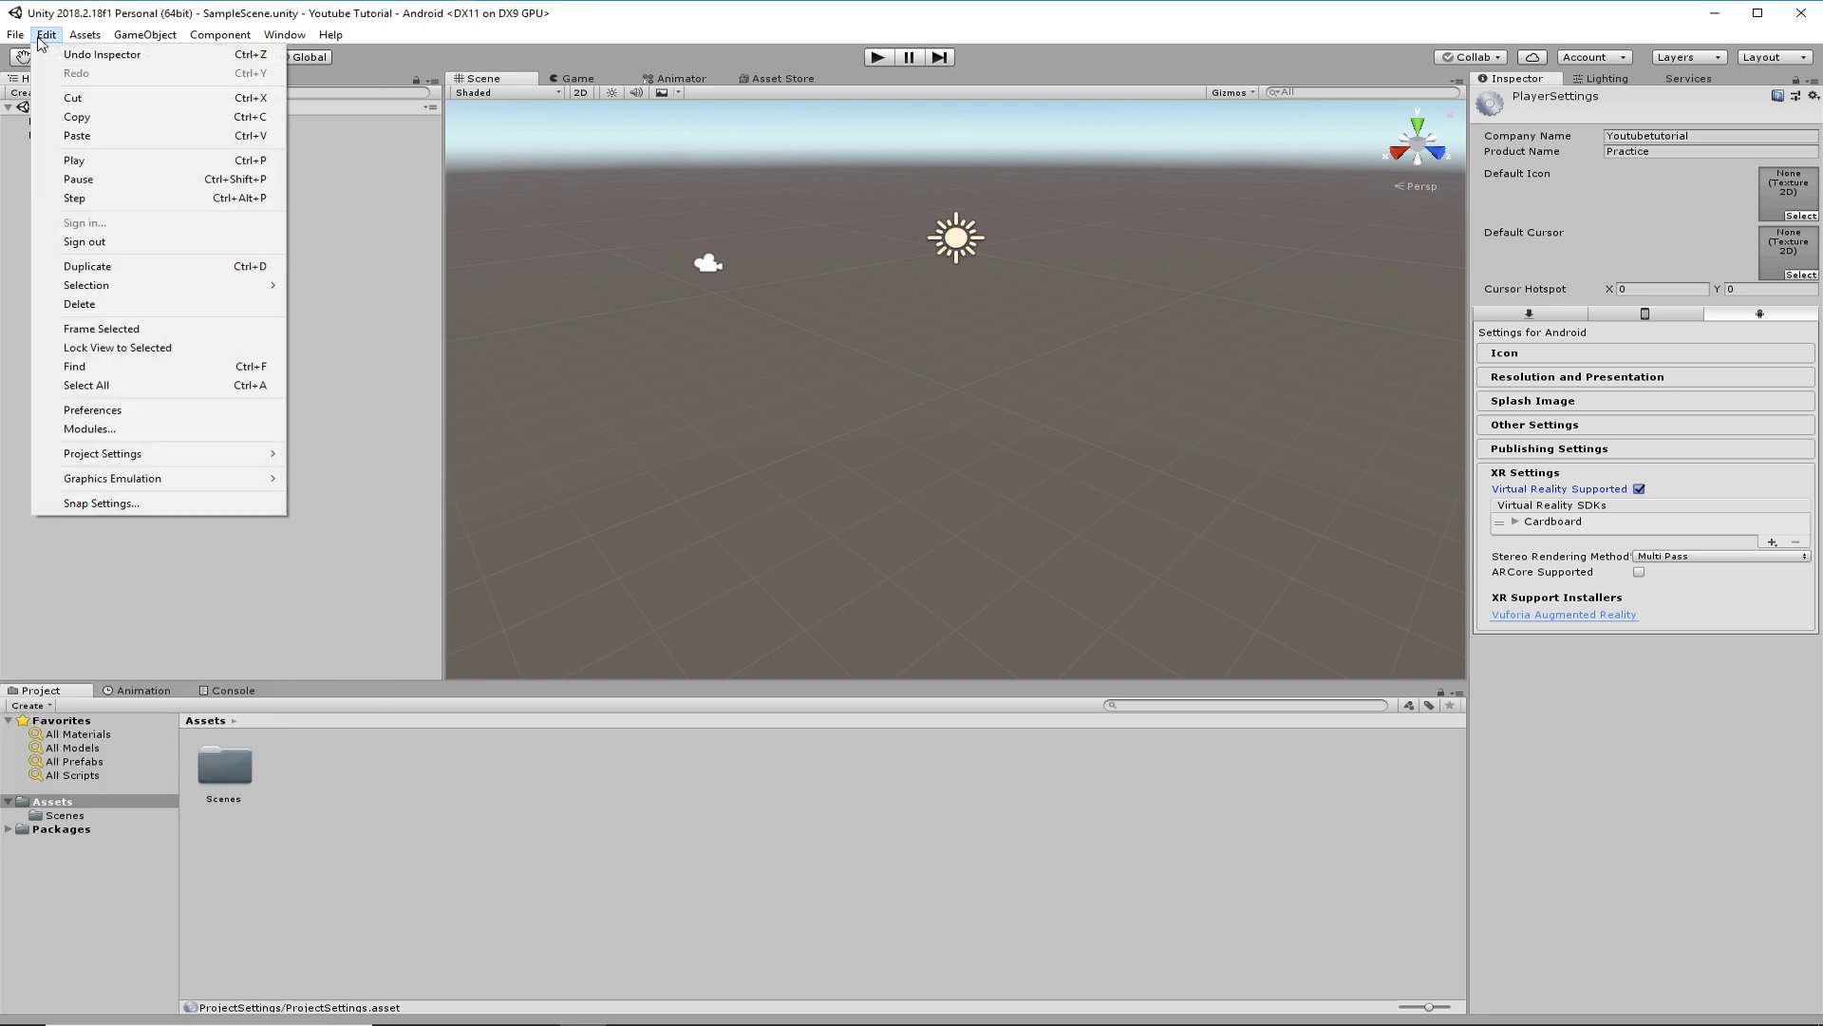
click(174, 418)
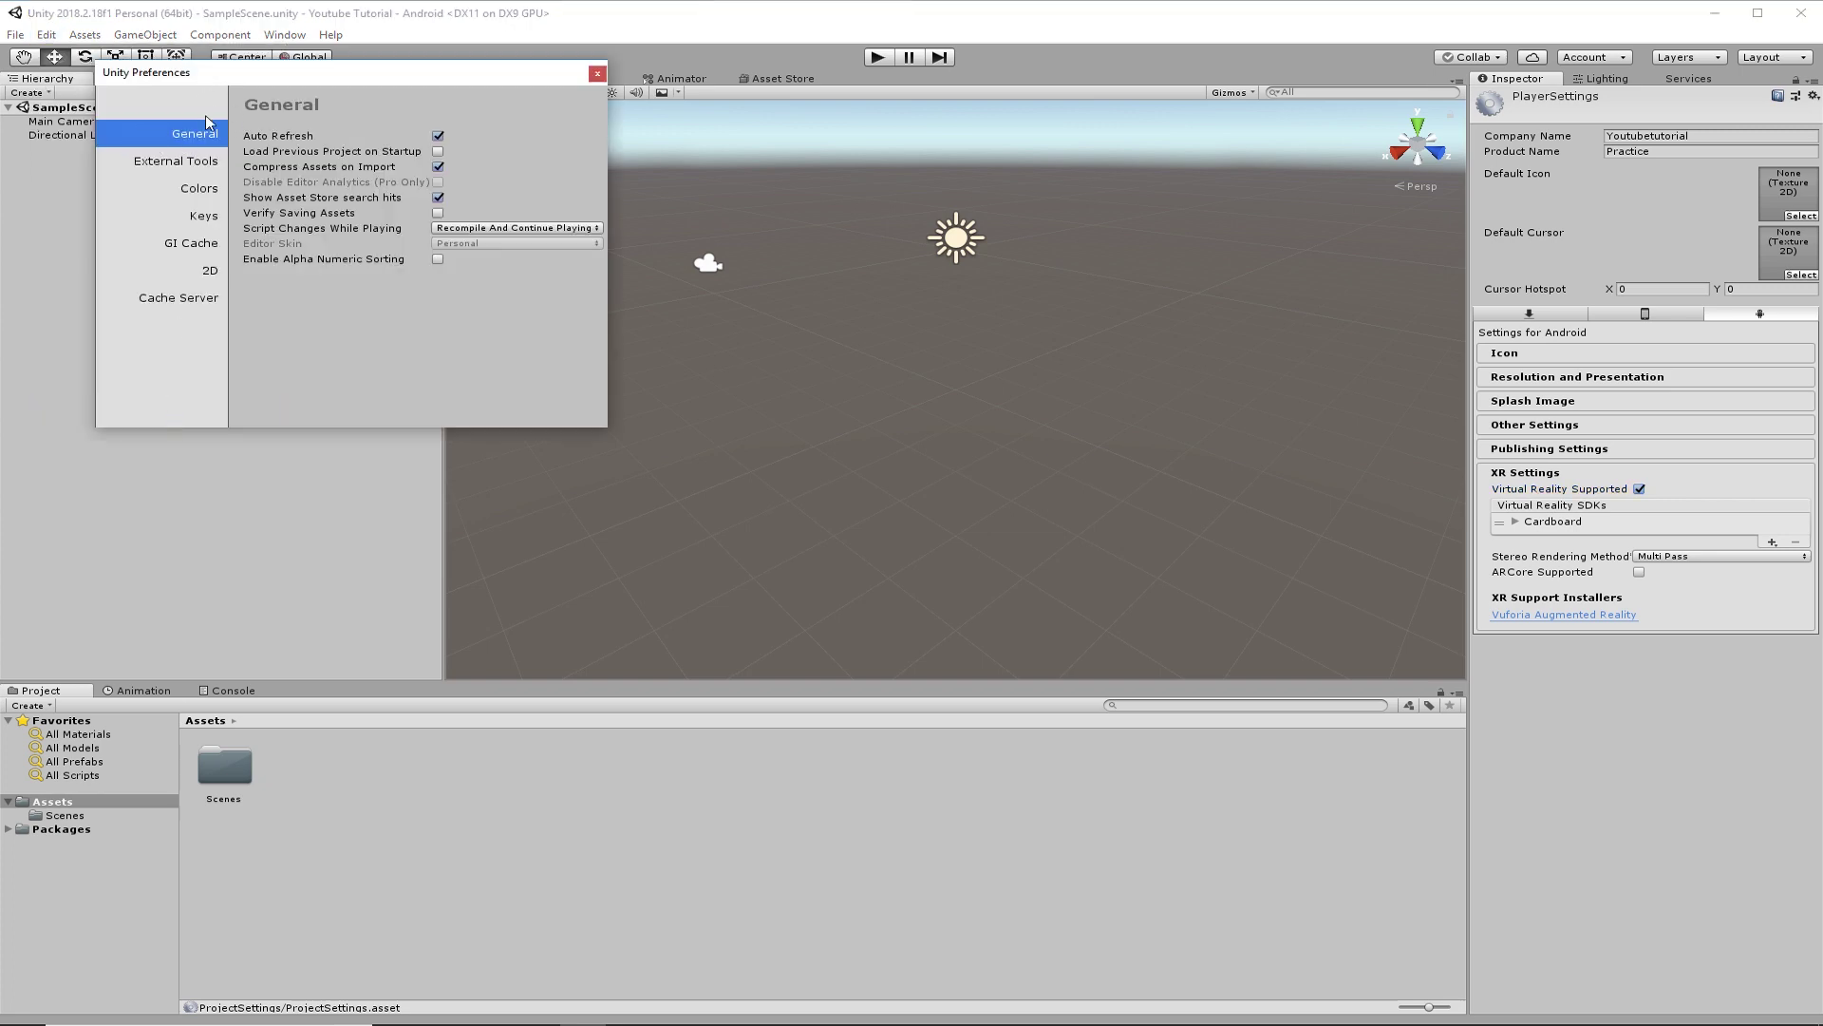
click(171, 164)
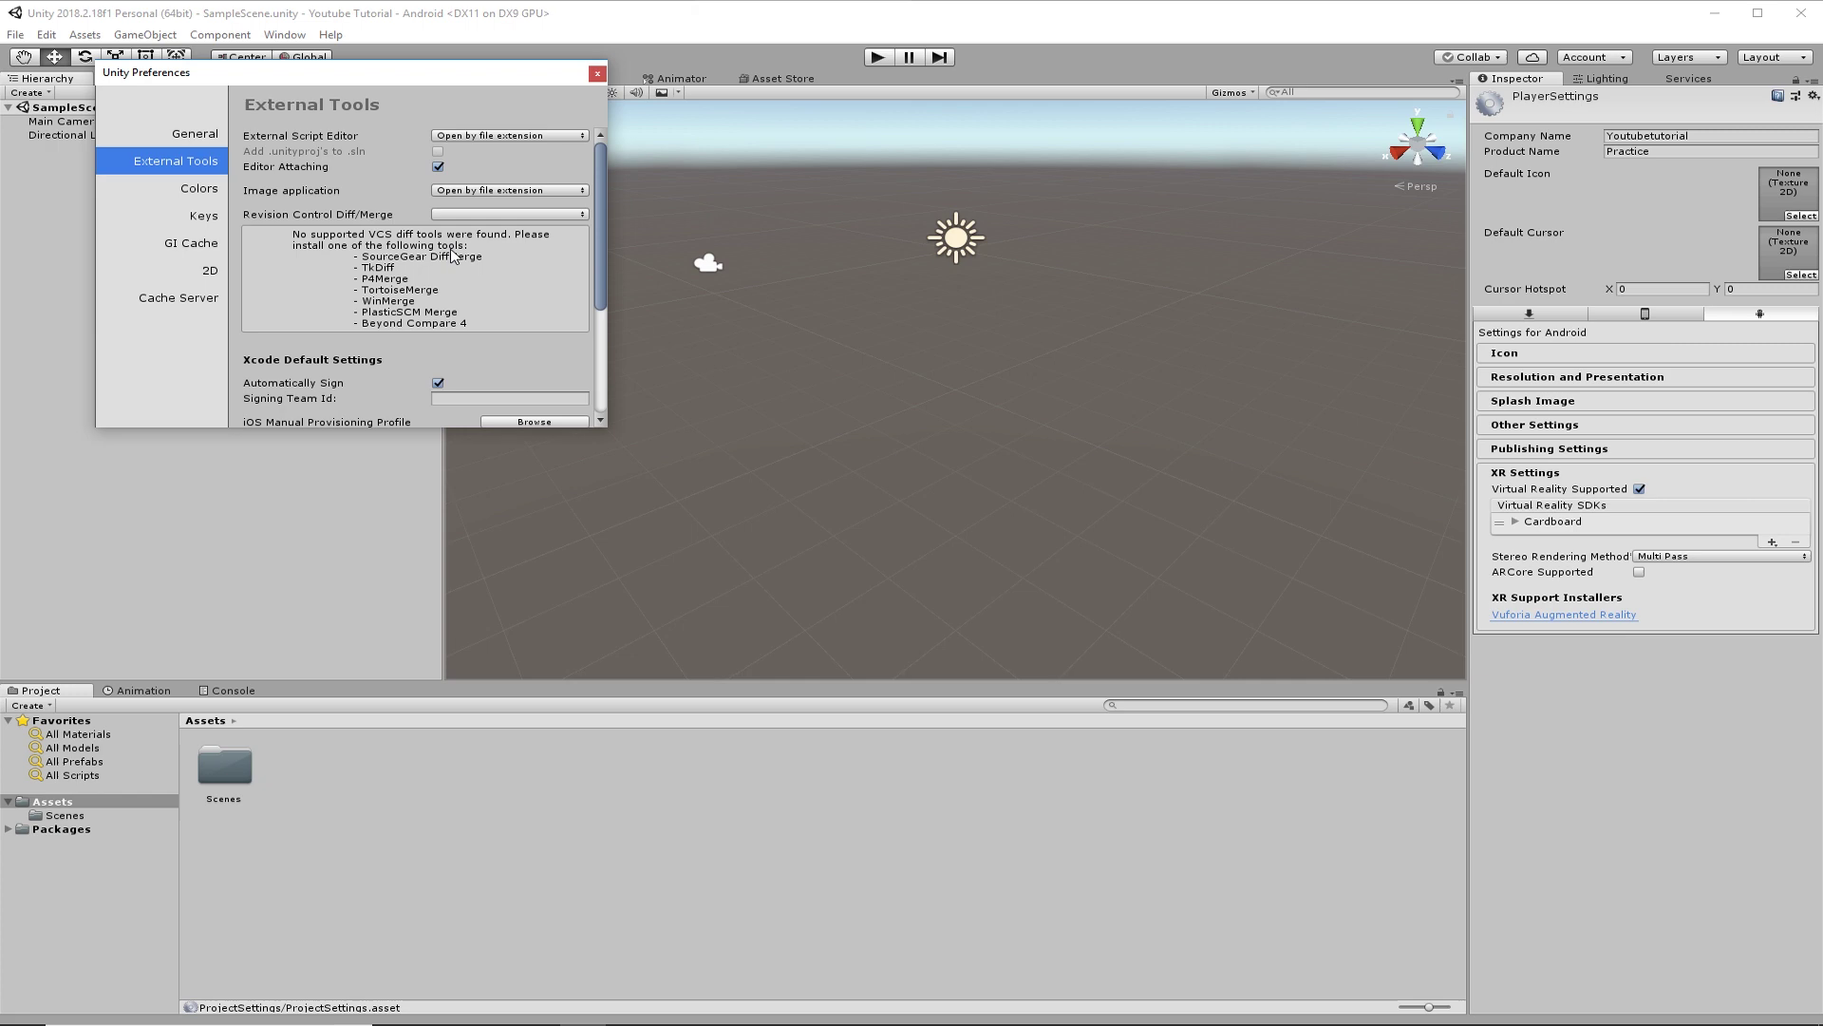
drag(611, 327, 872, 349)
scroll(385, 323, down, 4)
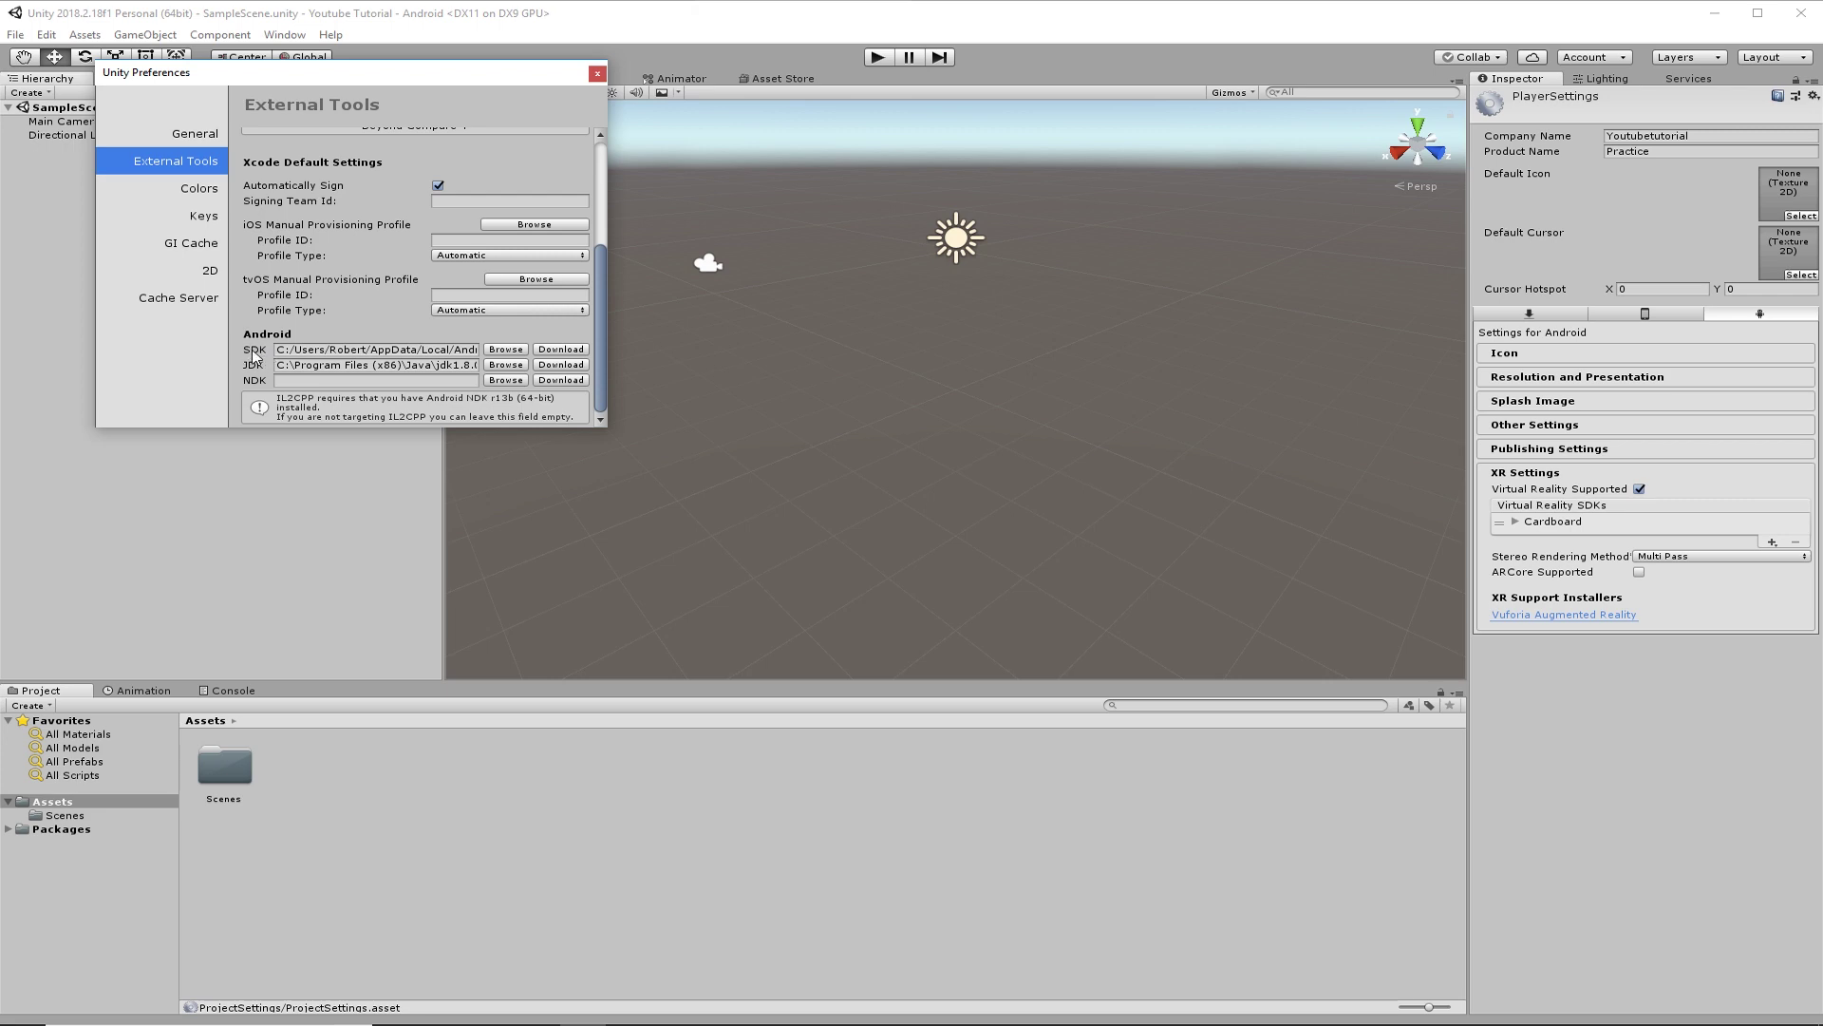
click(506, 349)
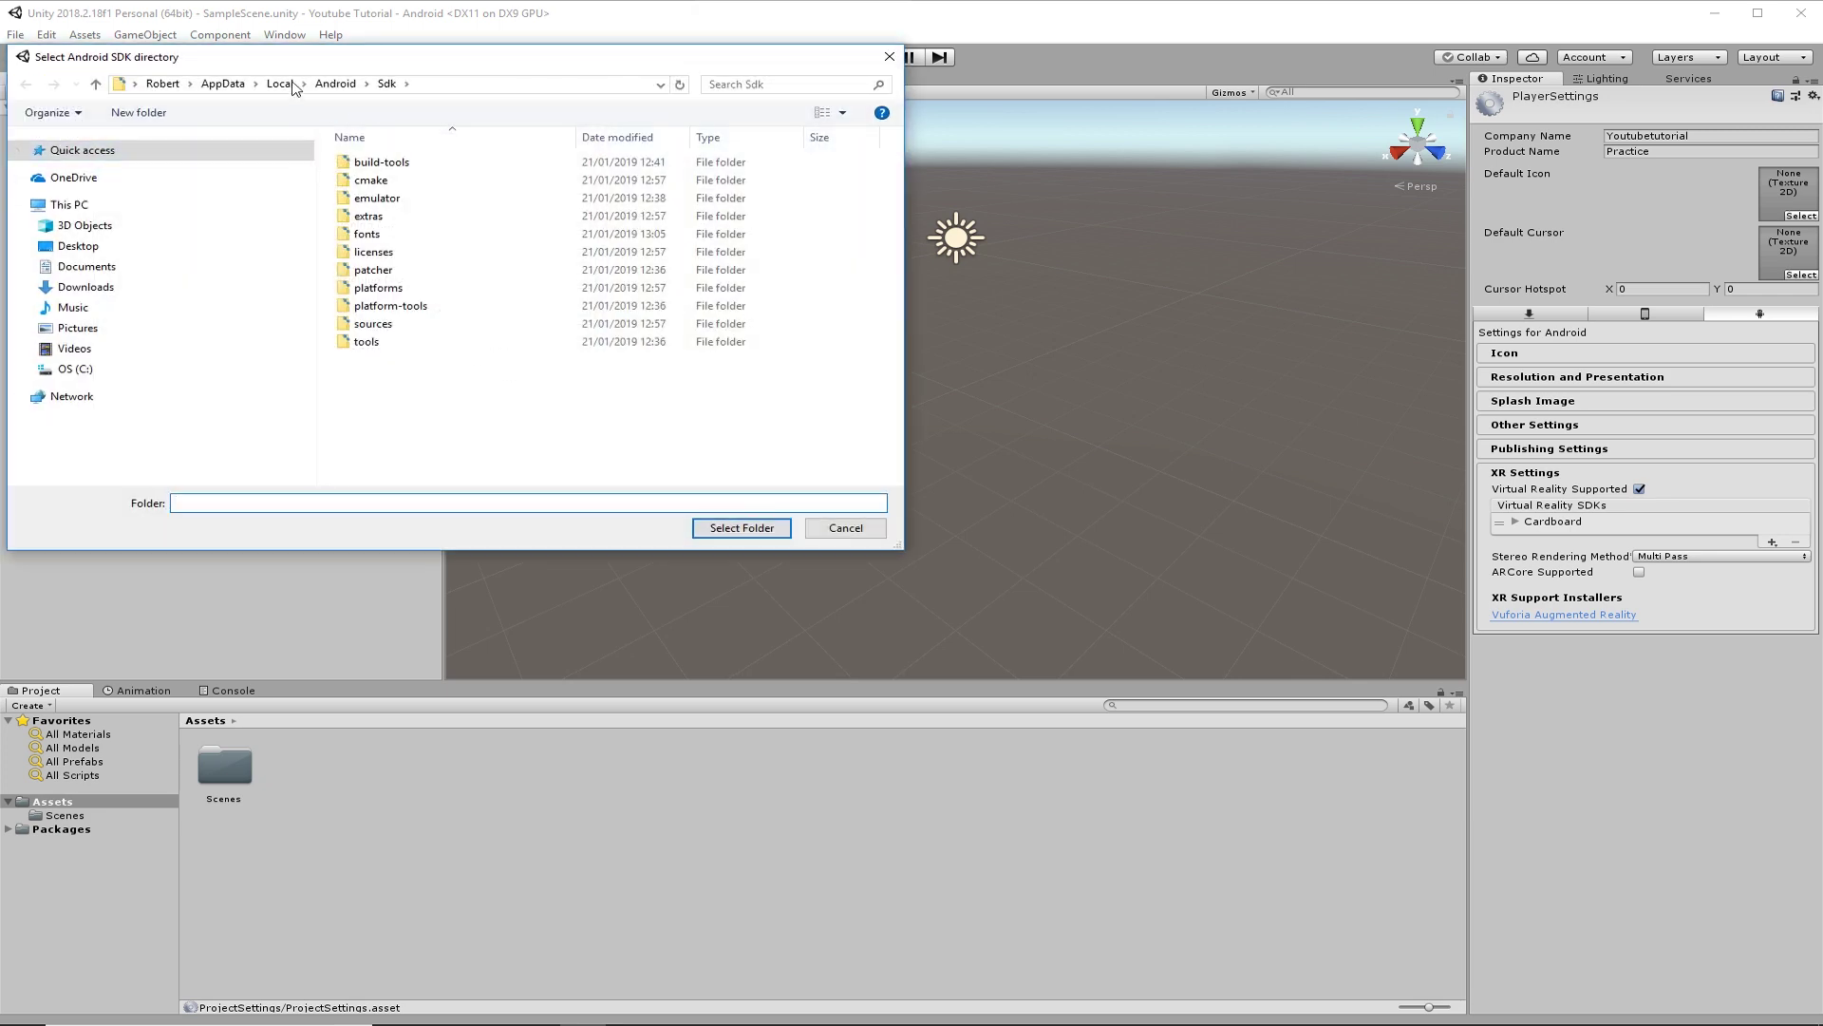
click(891, 59)
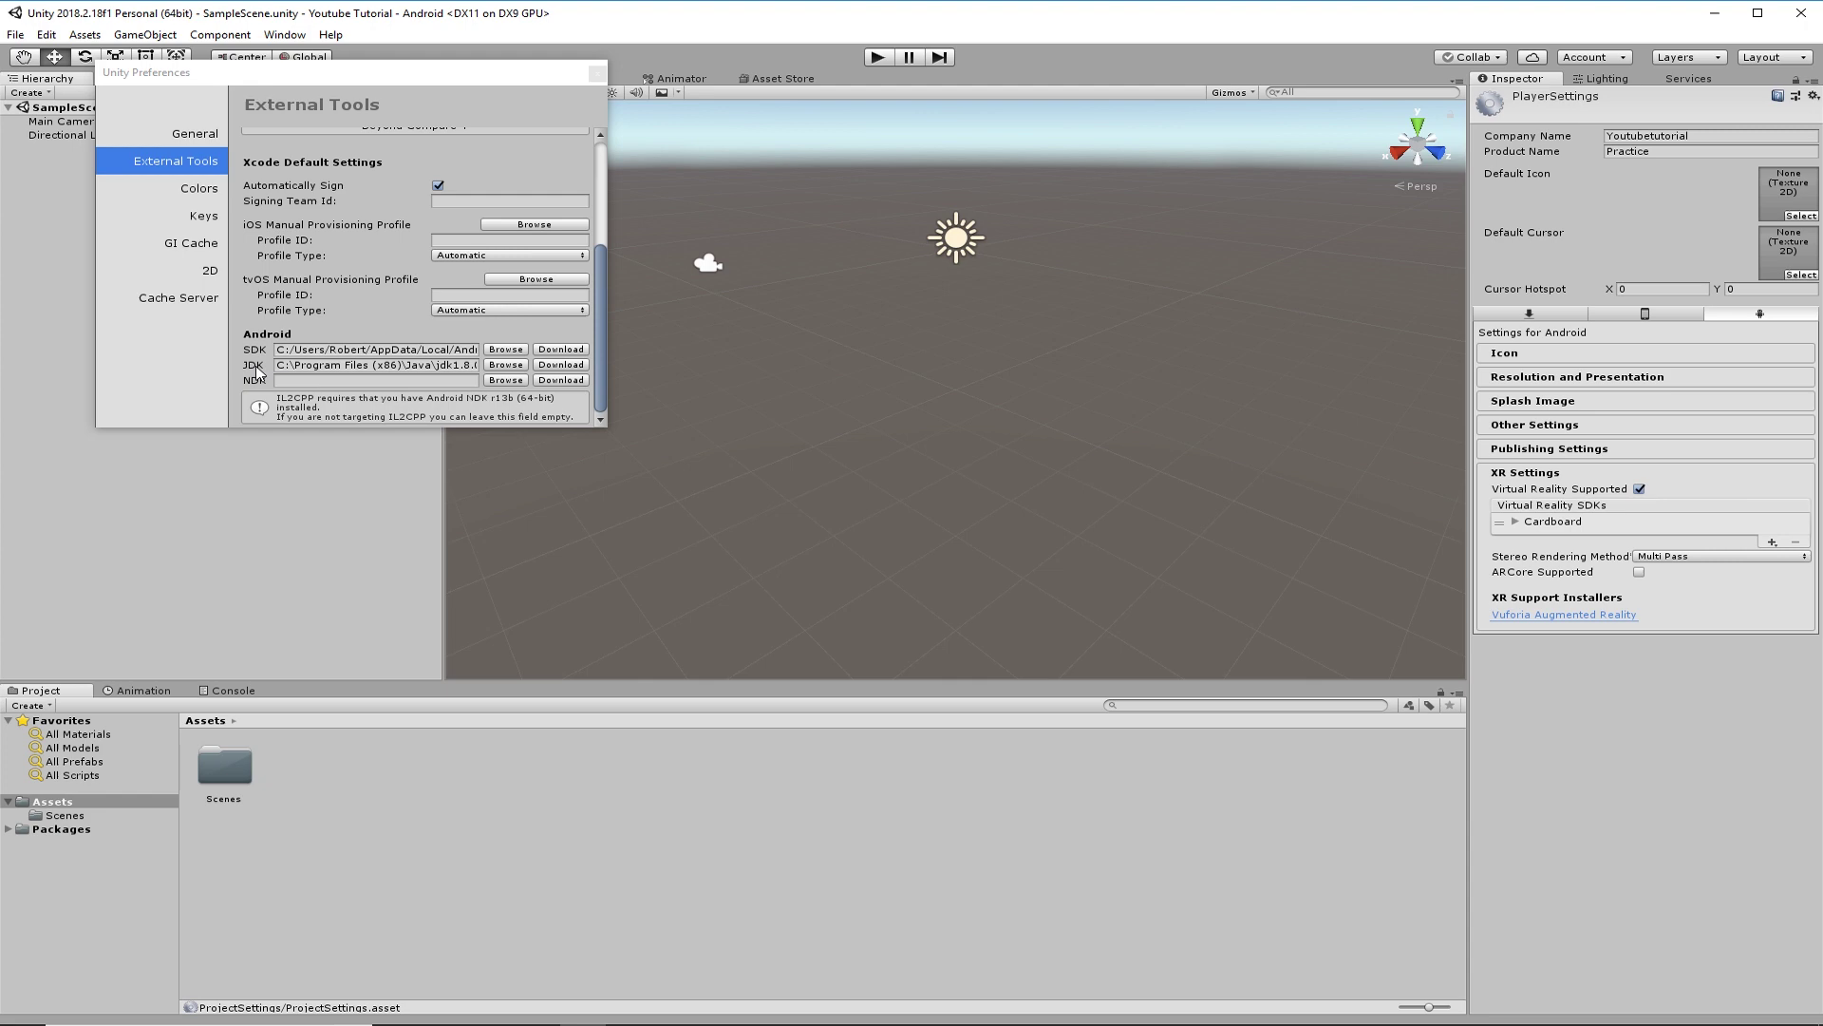
click(505, 365)
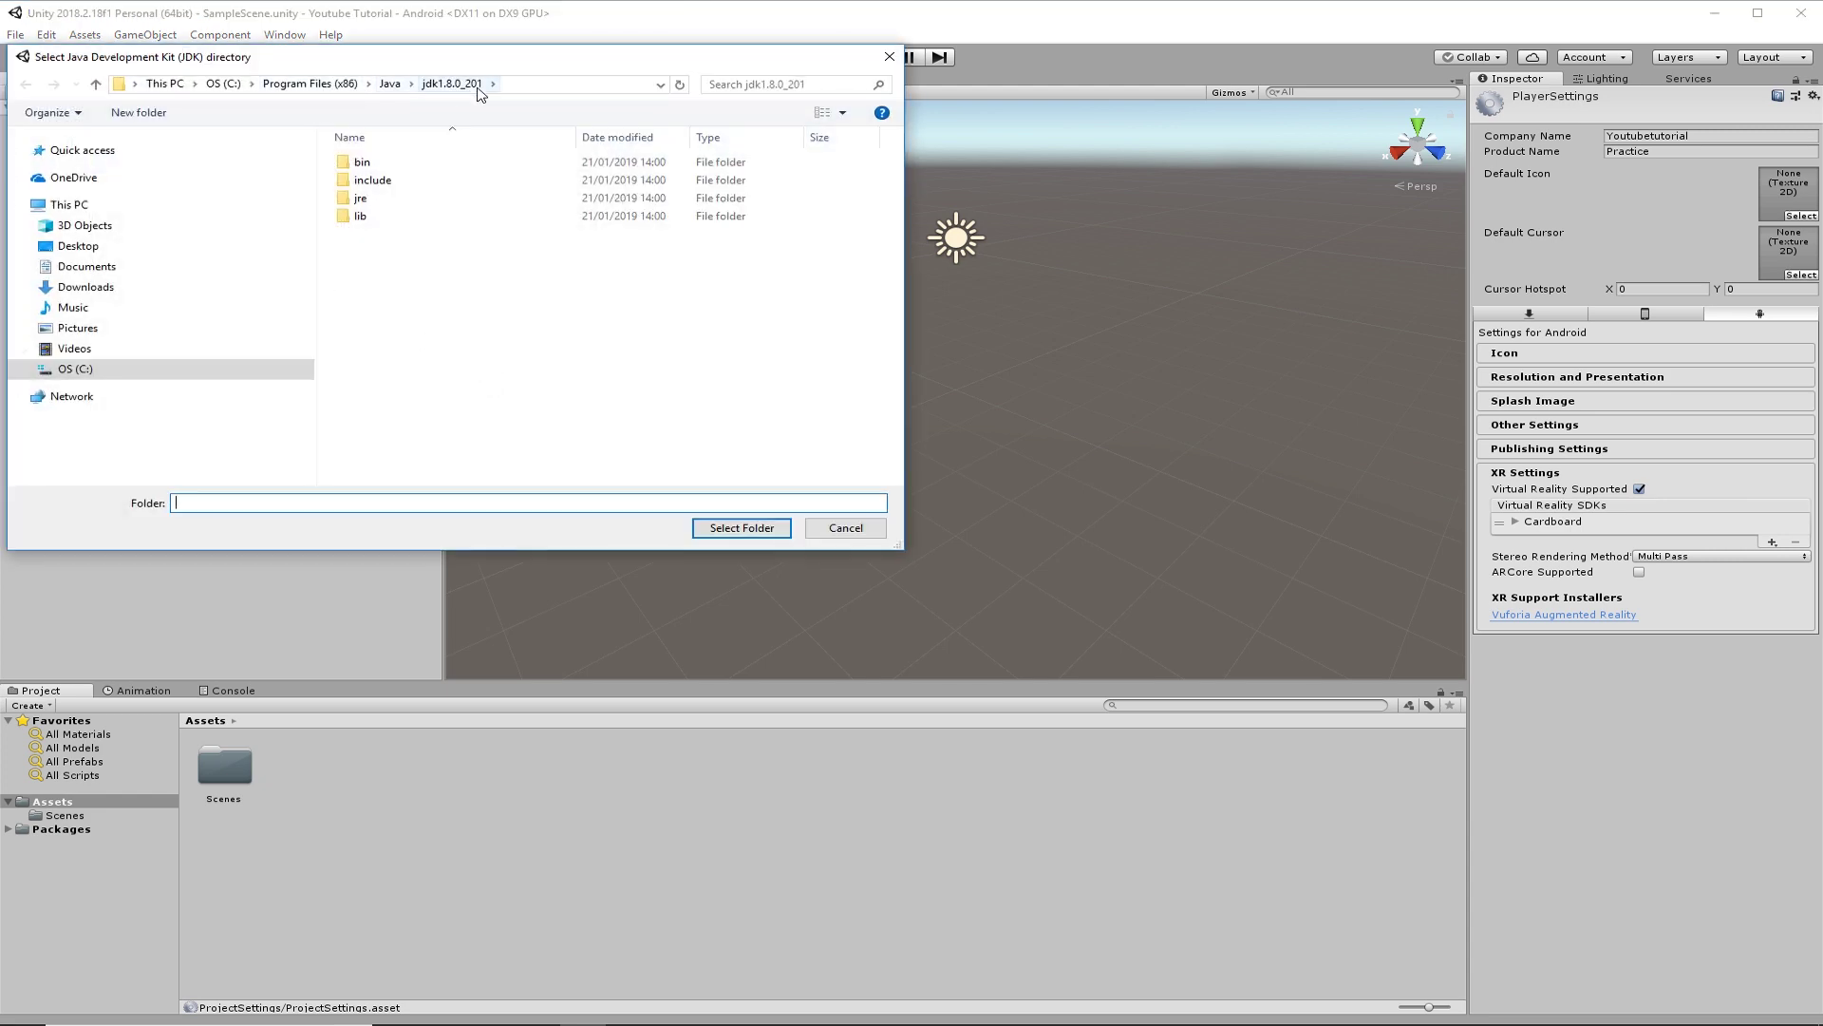
click(866, 527)
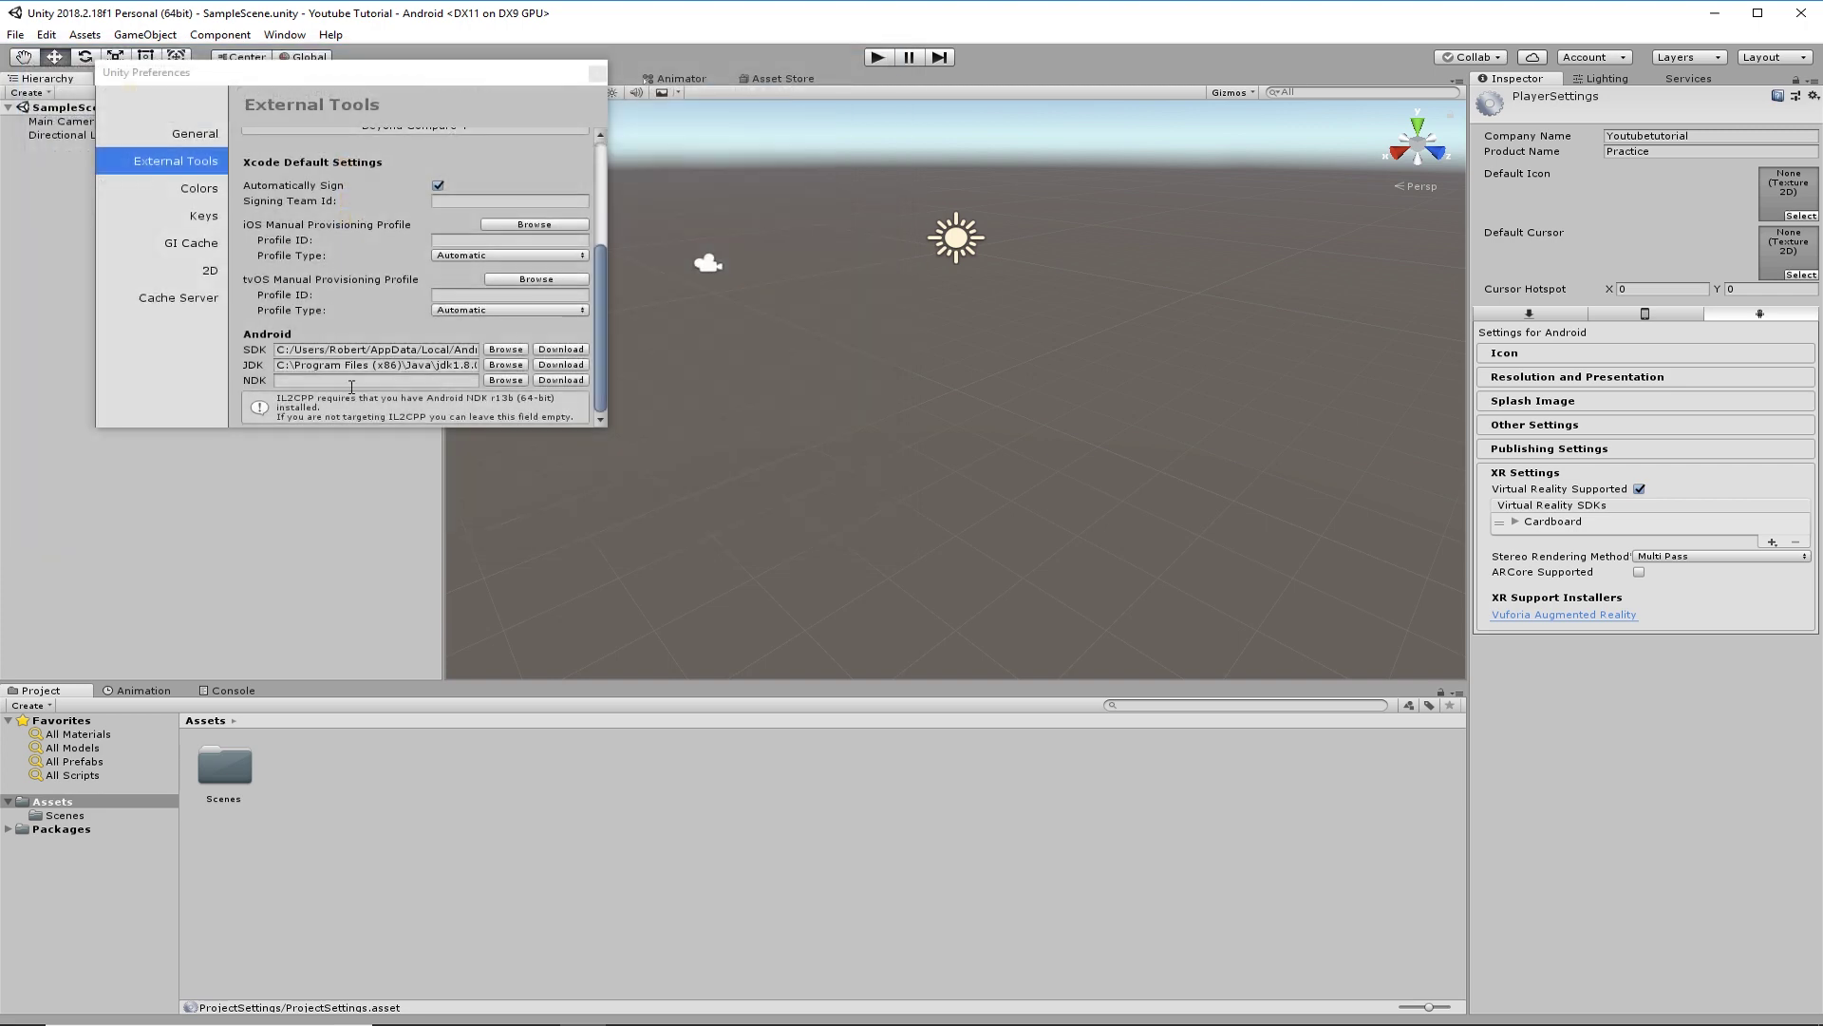
click(597, 73)
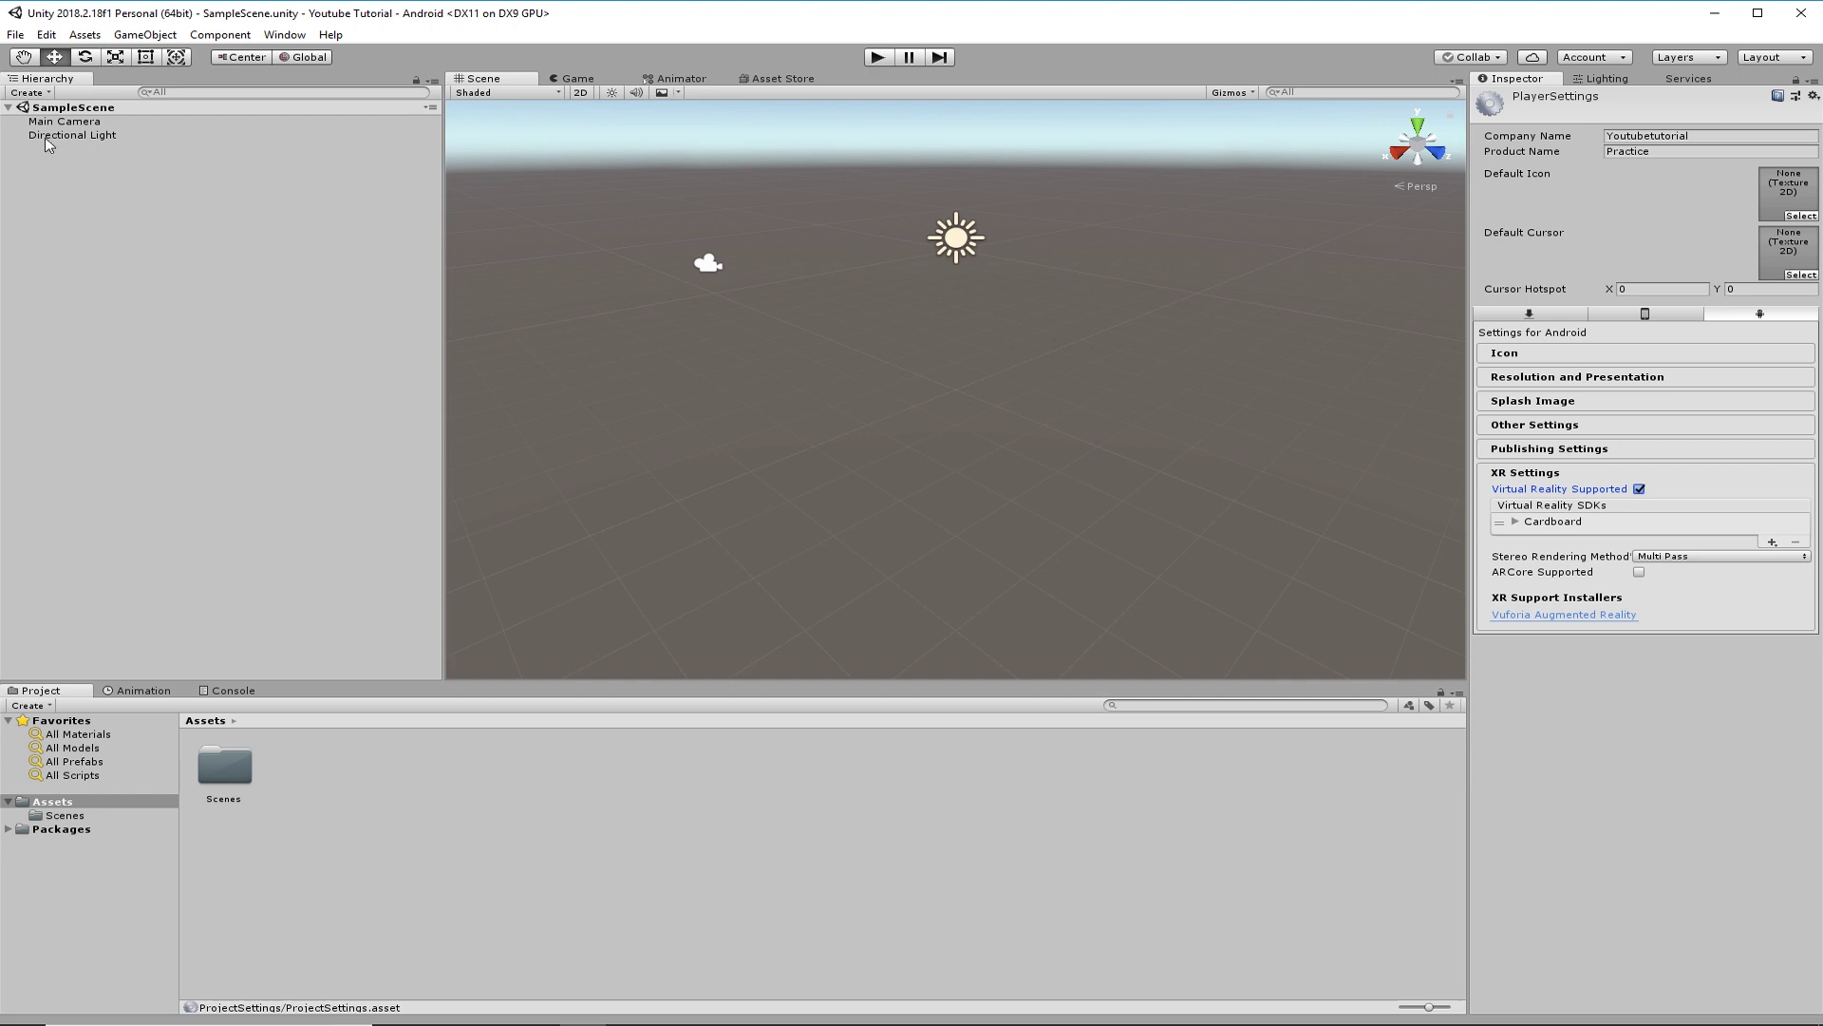
Step: Drag the Hierarchy–Scene splitter left to give the Scene view more width
drag(442, 288, 250, 277)
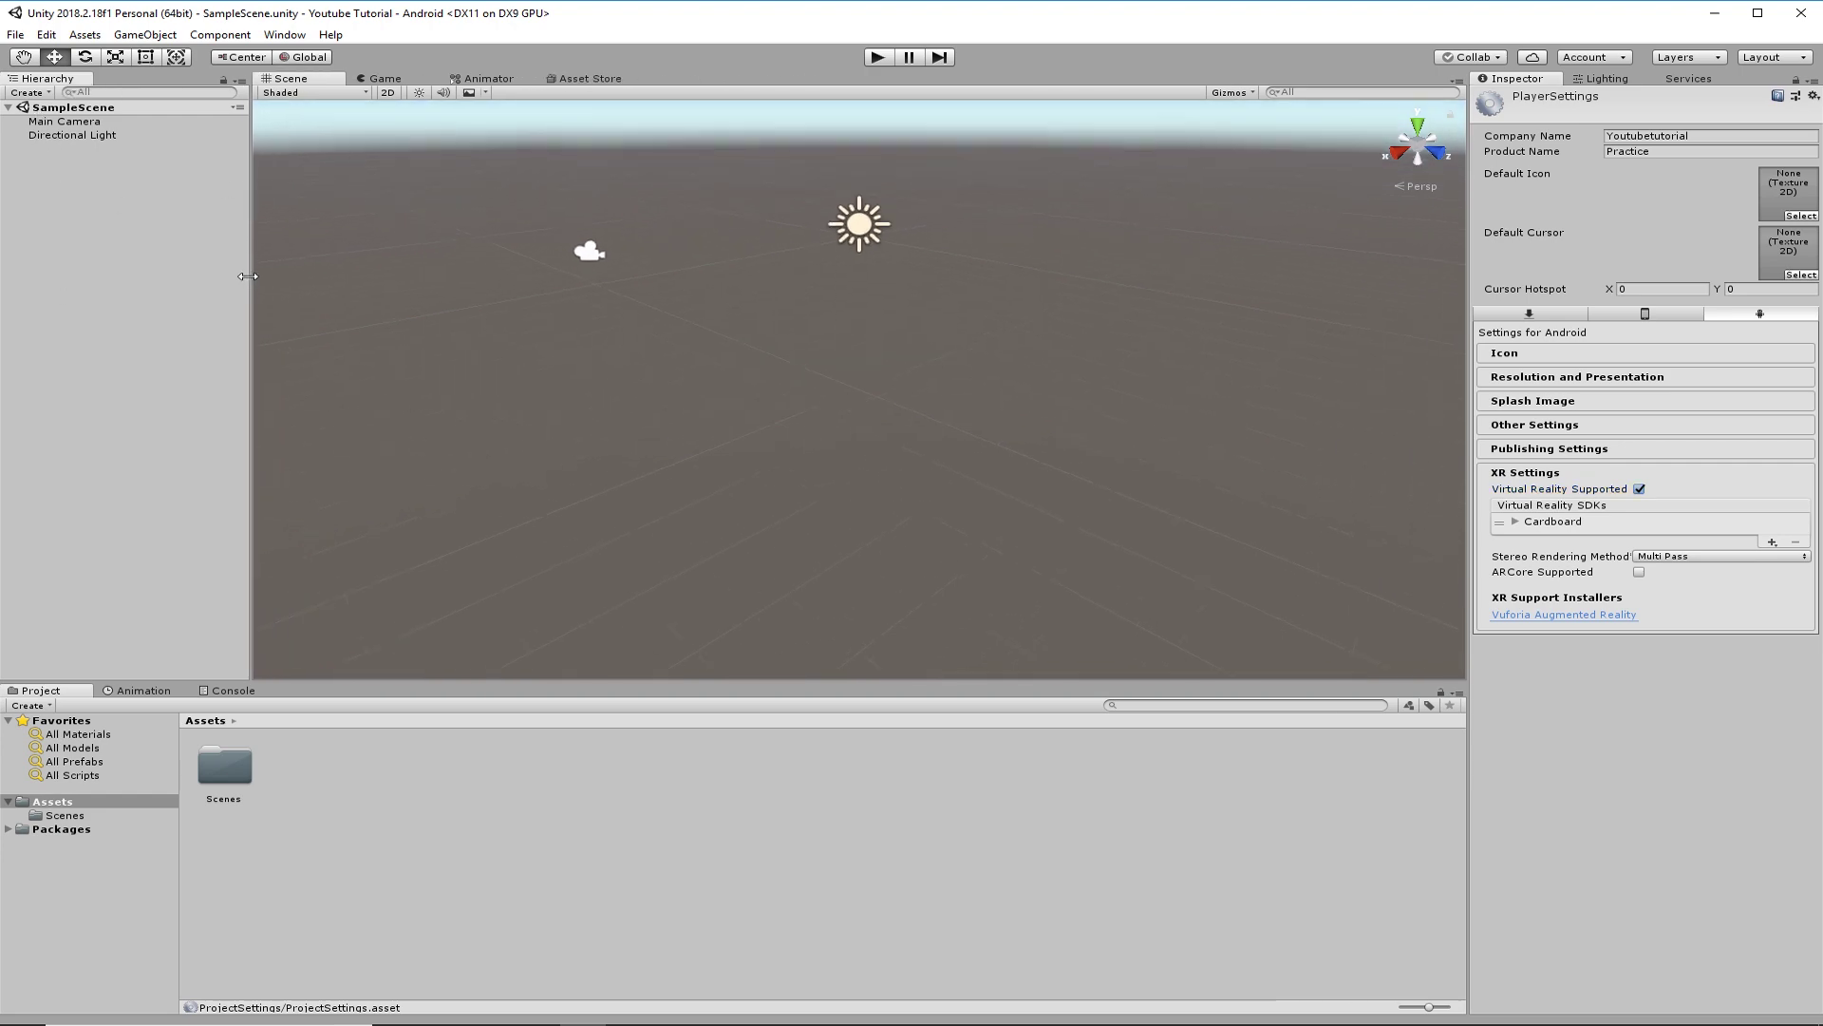
click(63, 124)
click(67, 136)
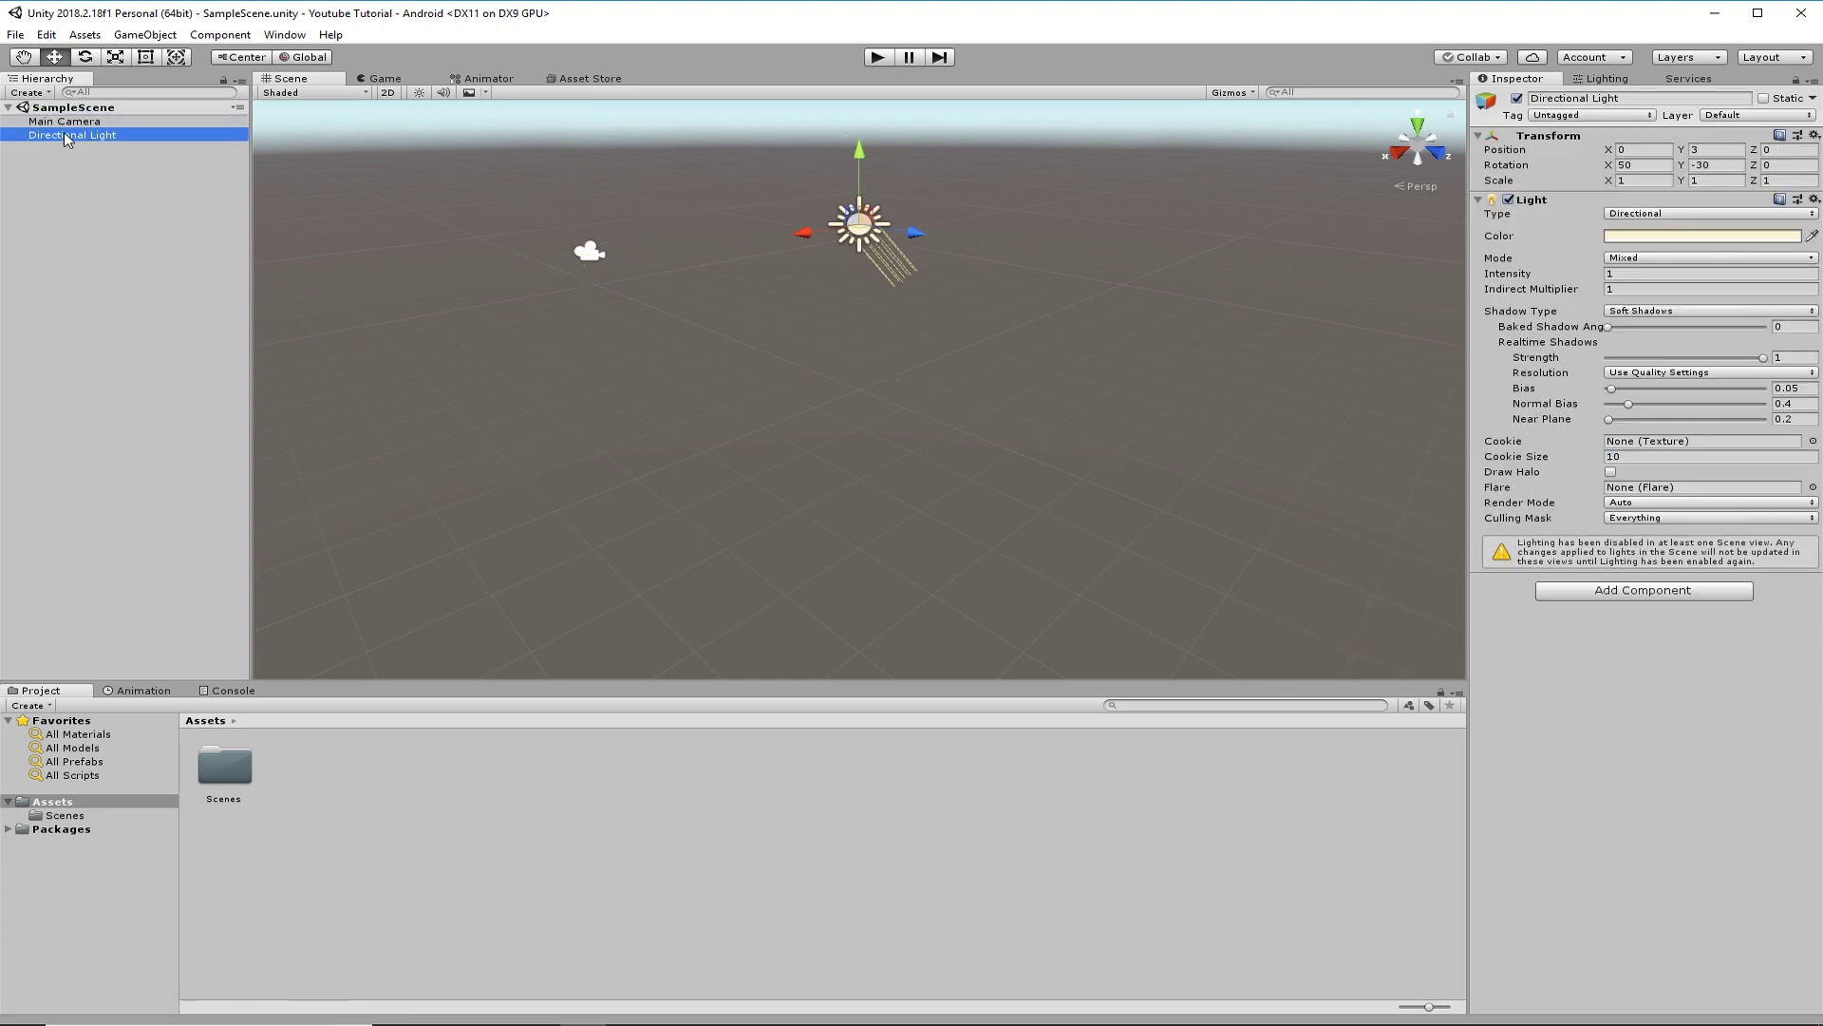
click(60, 124)
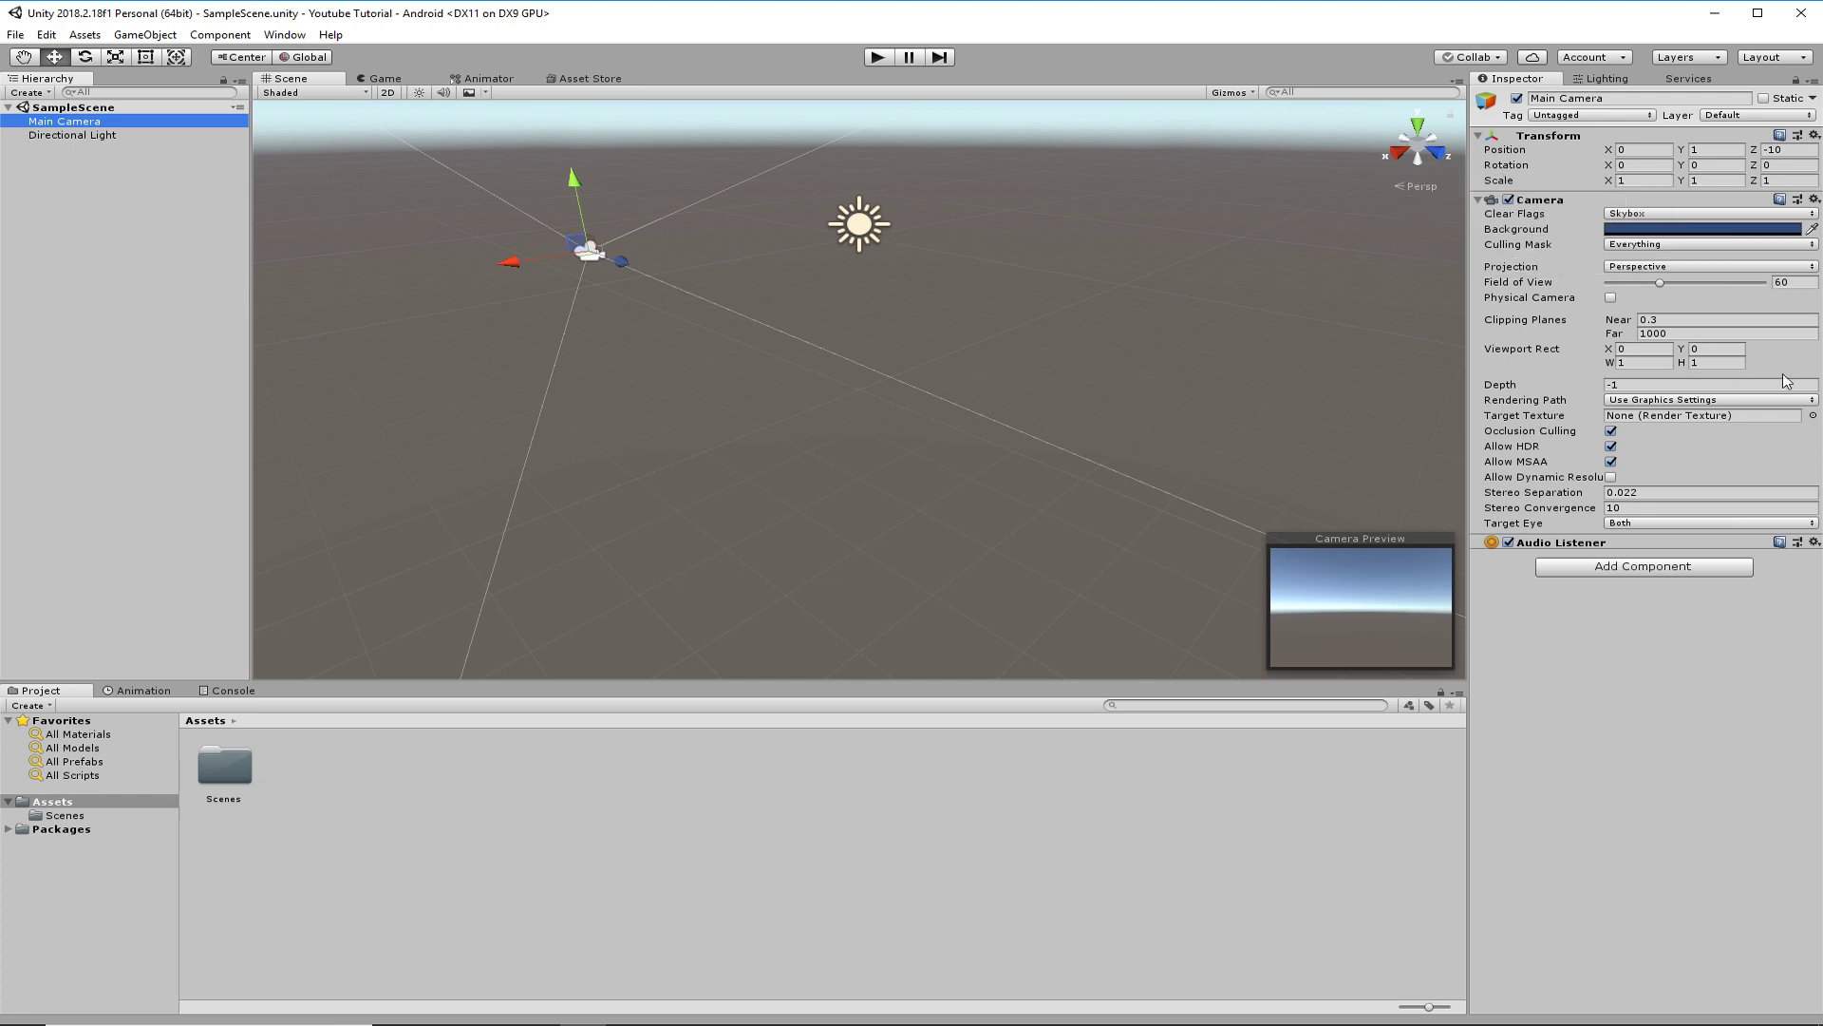
click(80, 134)
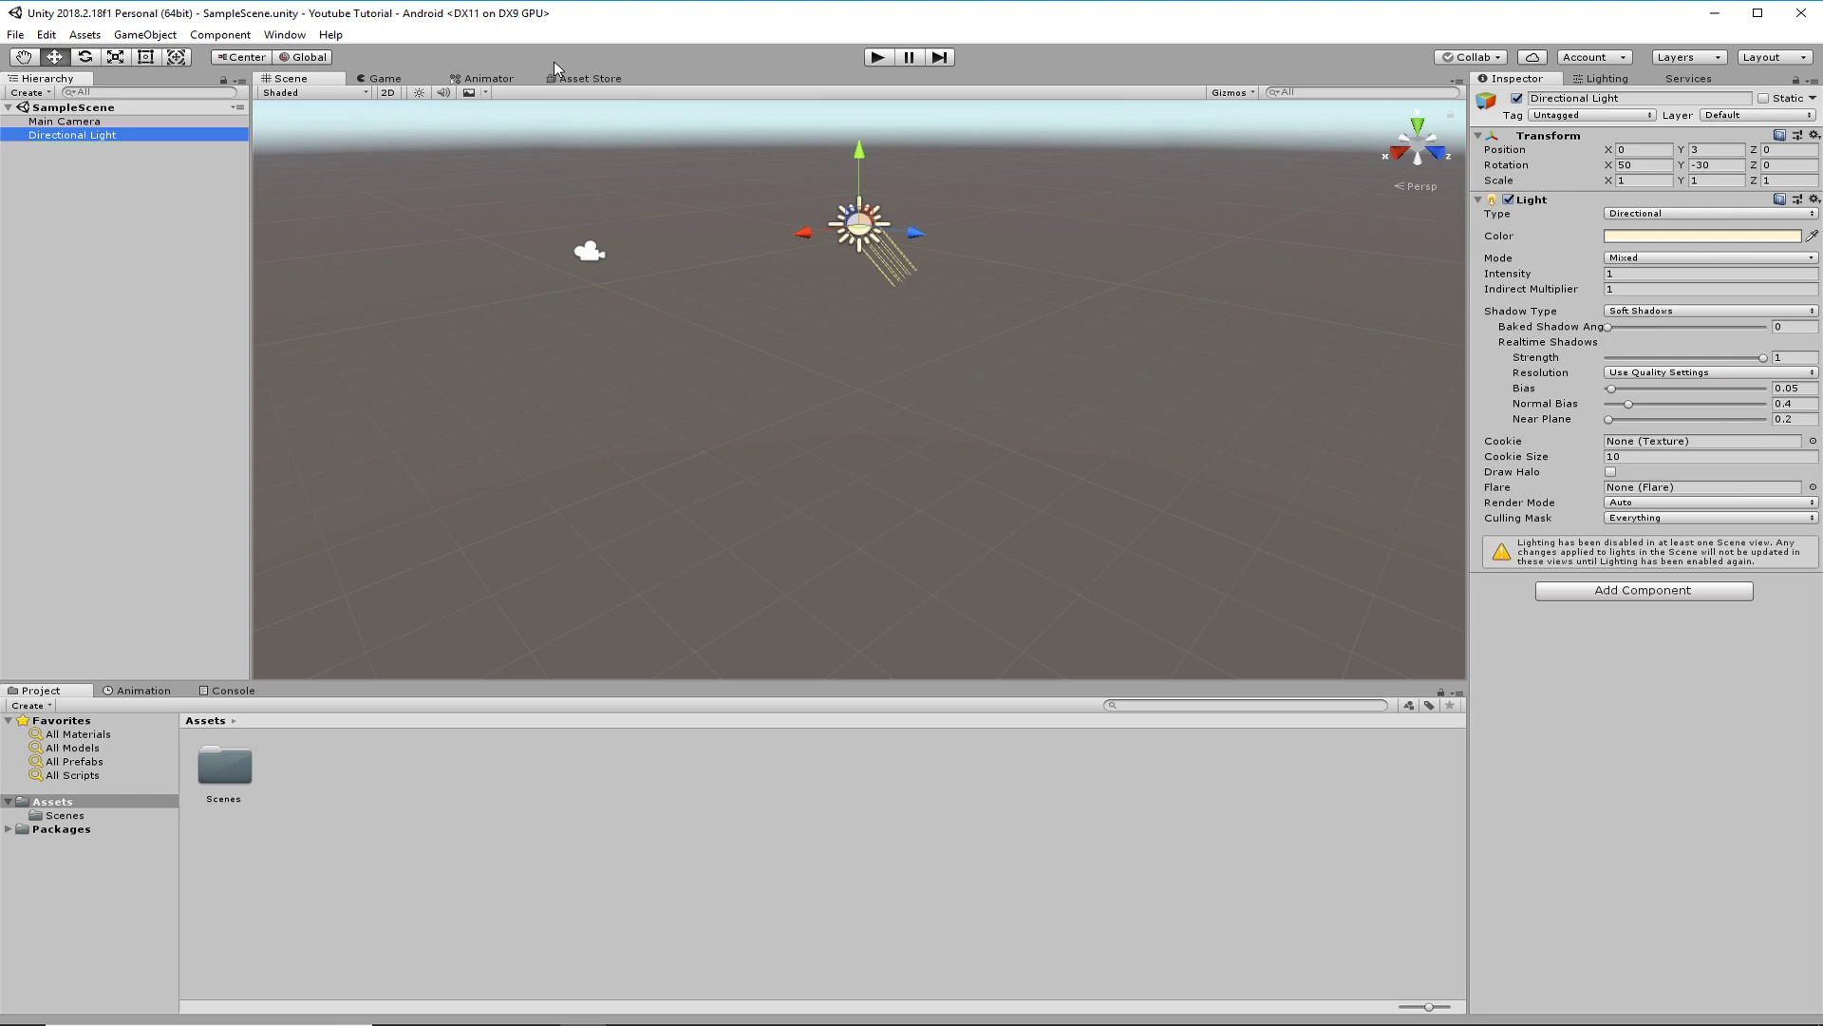
Step: Switch the main view from Game to the Asset Store storefront
click(380, 79)
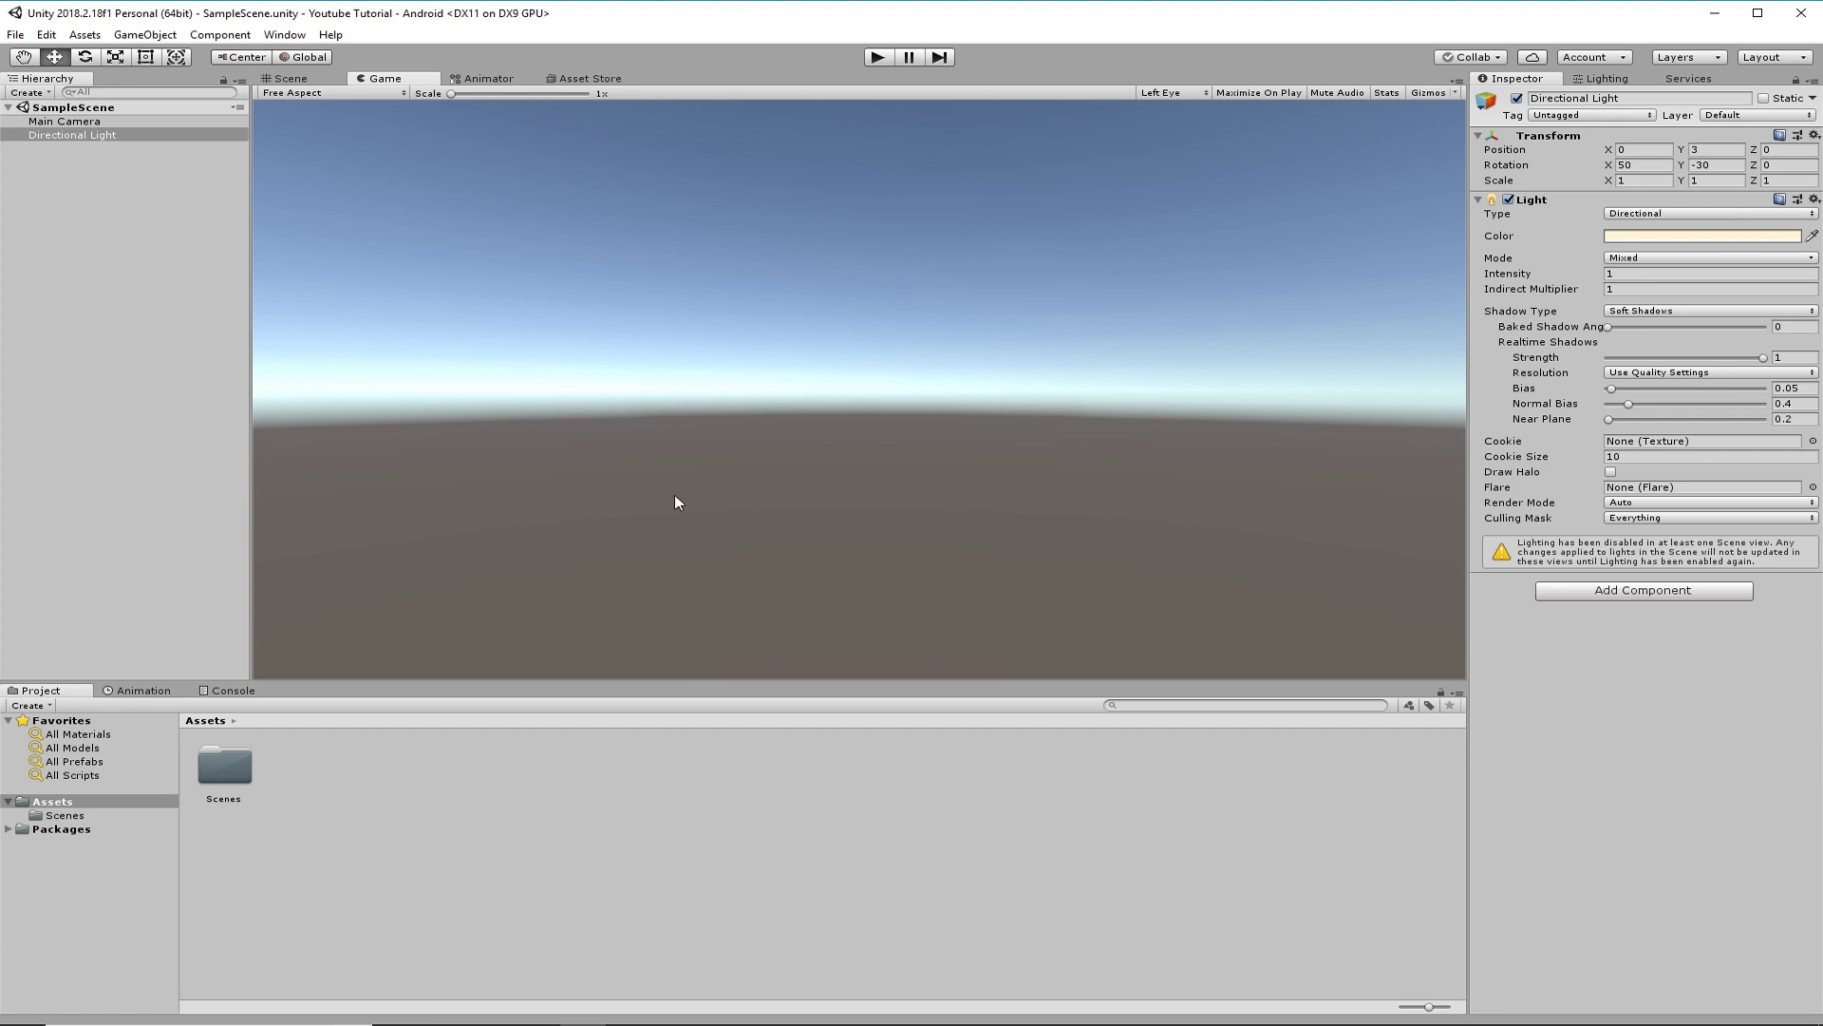
click(565, 79)
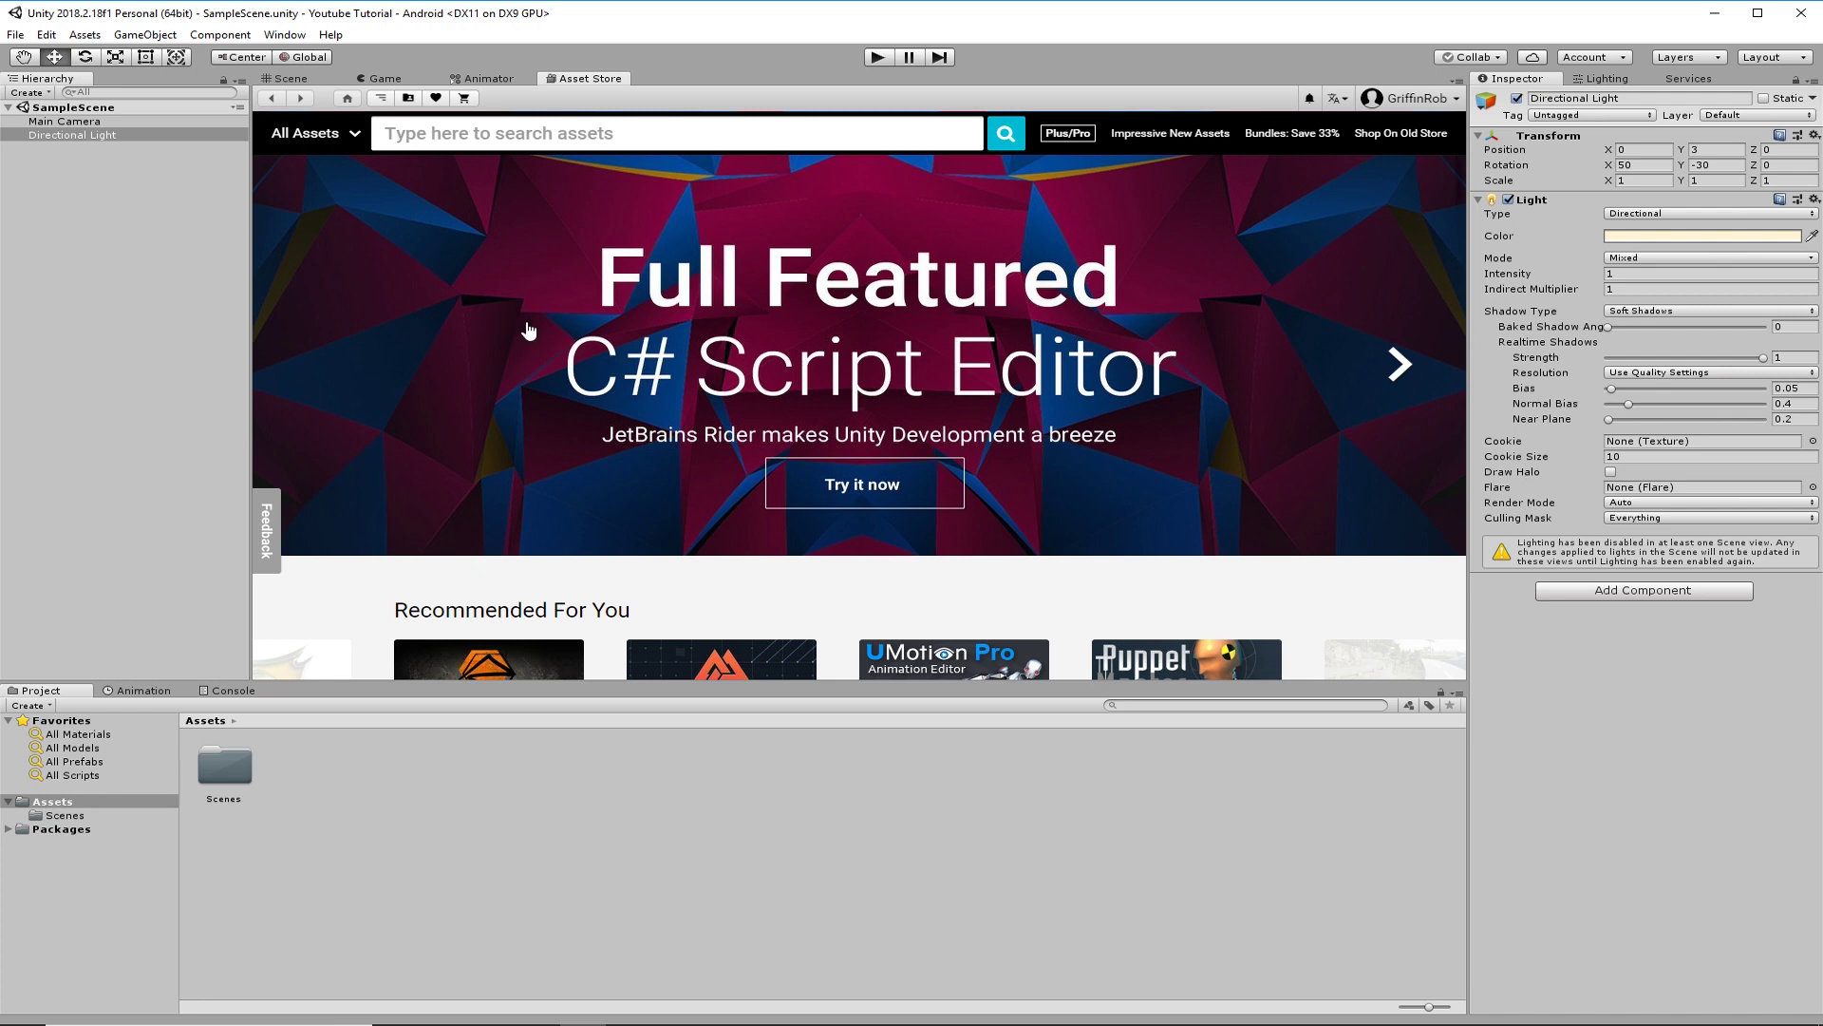
Step: Import the custom package GoogleVRForUnity_1.190.1 from the Downloads folder
click(84, 36)
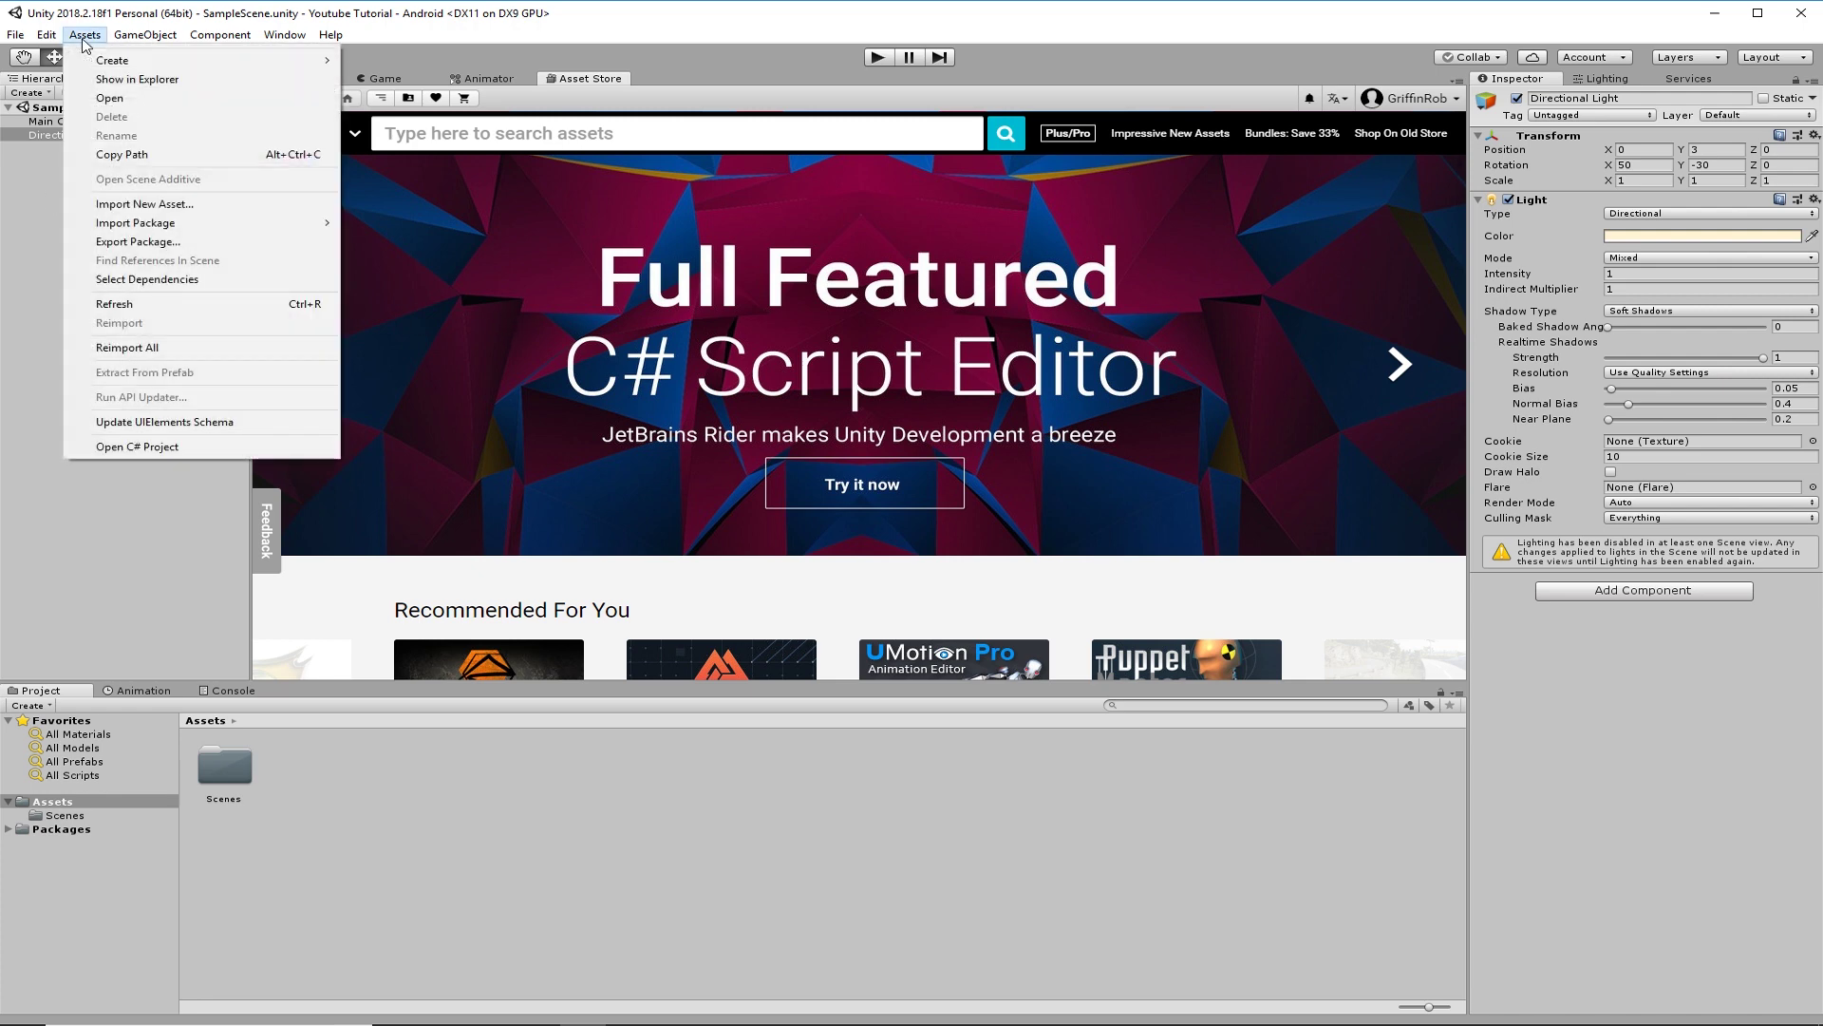
mouse_move(182, 226)
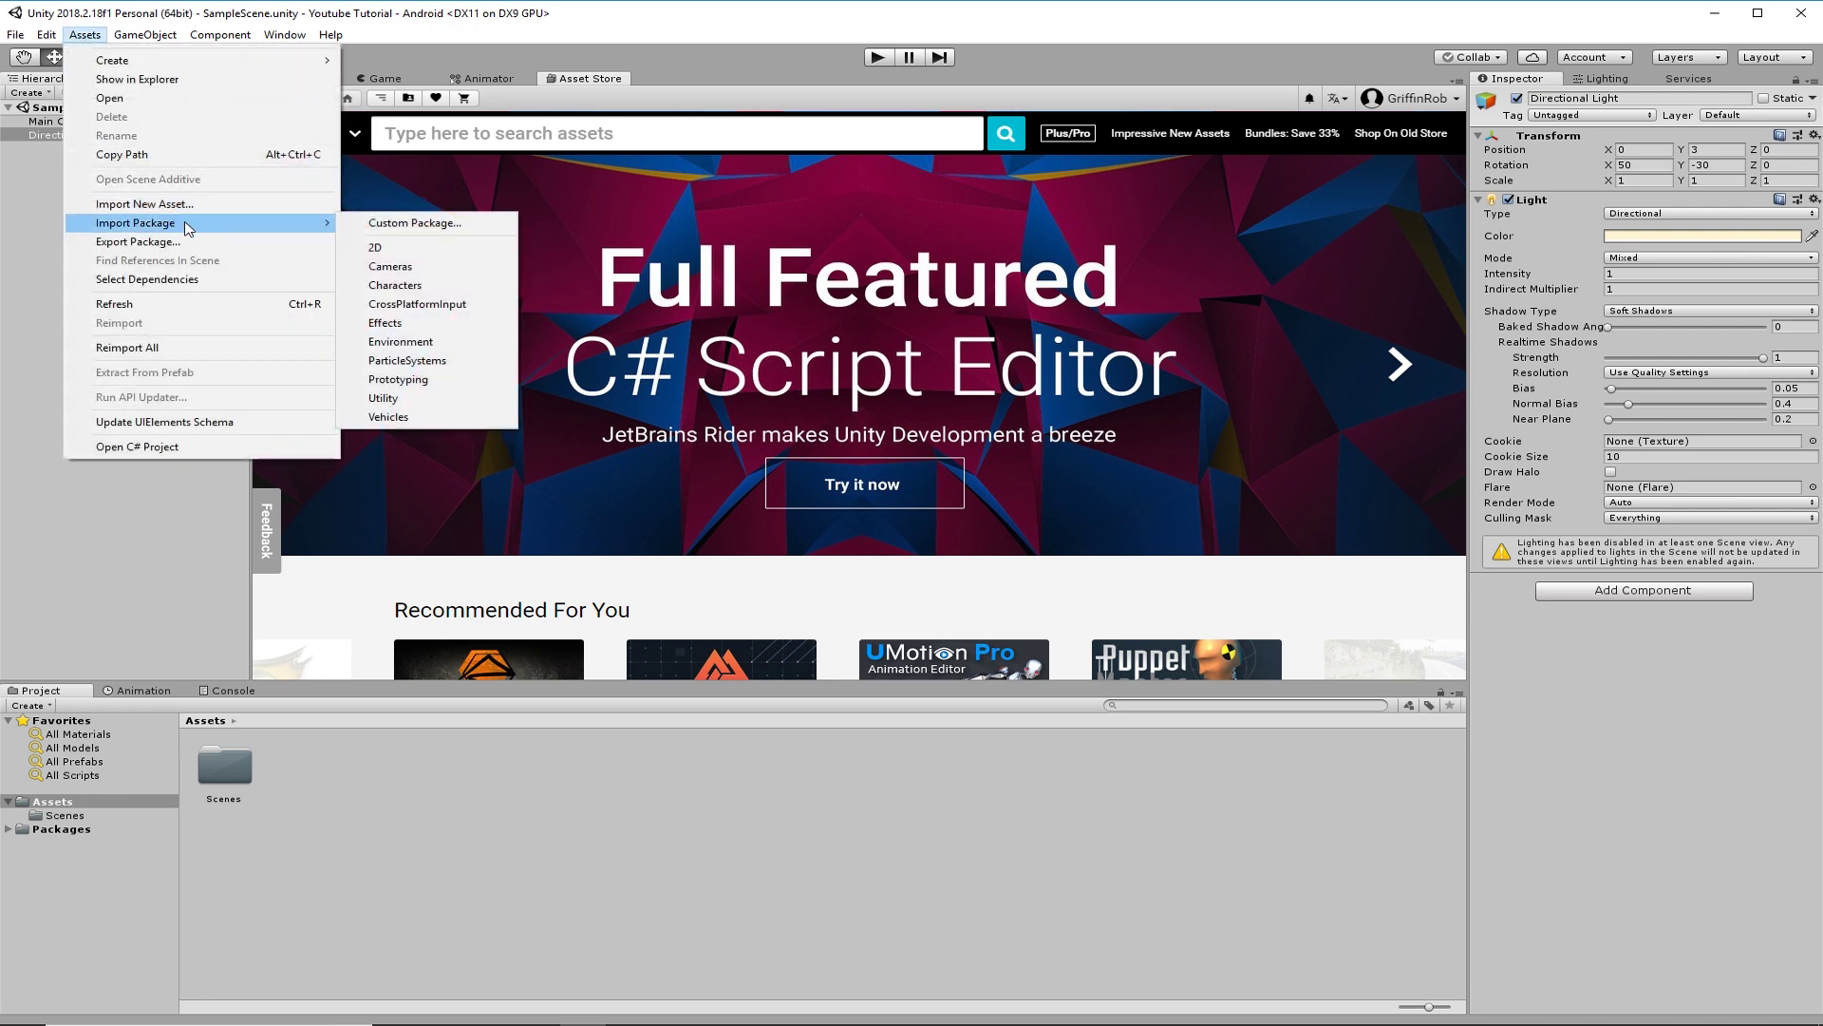
click(372, 228)
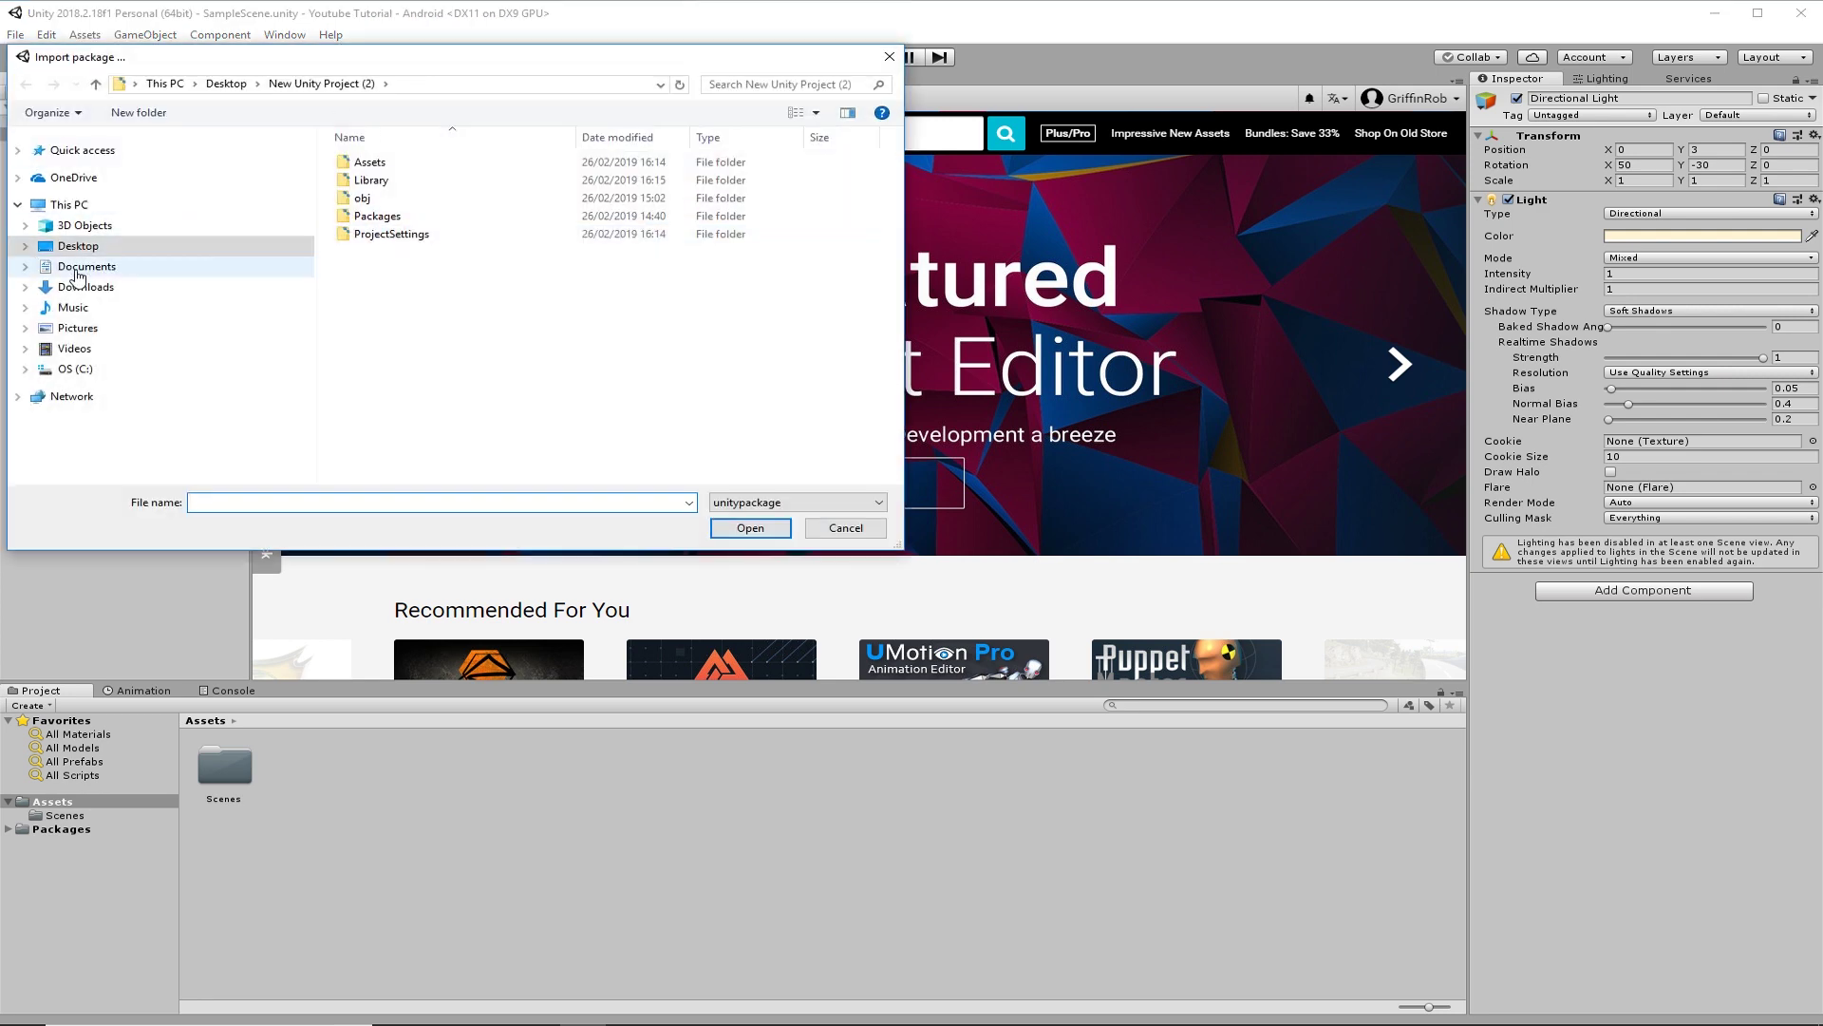
click(86, 288)
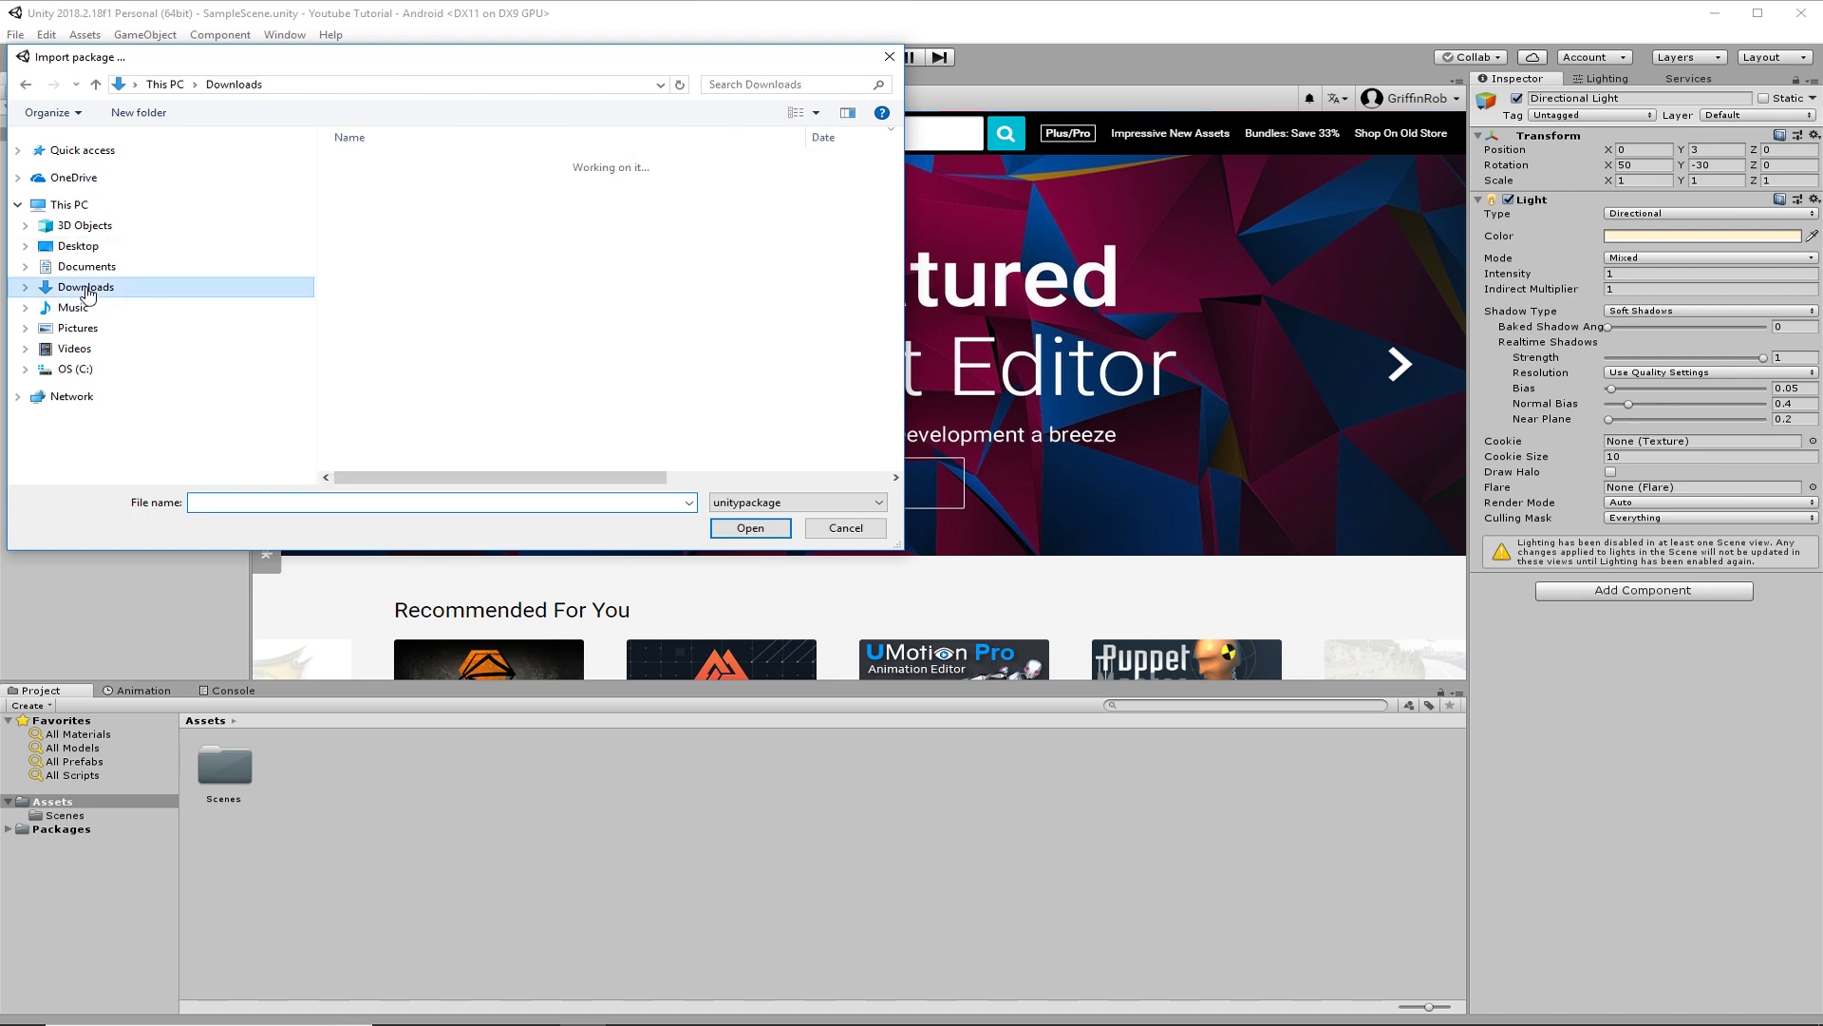
scroll(484, 366, down, 5)
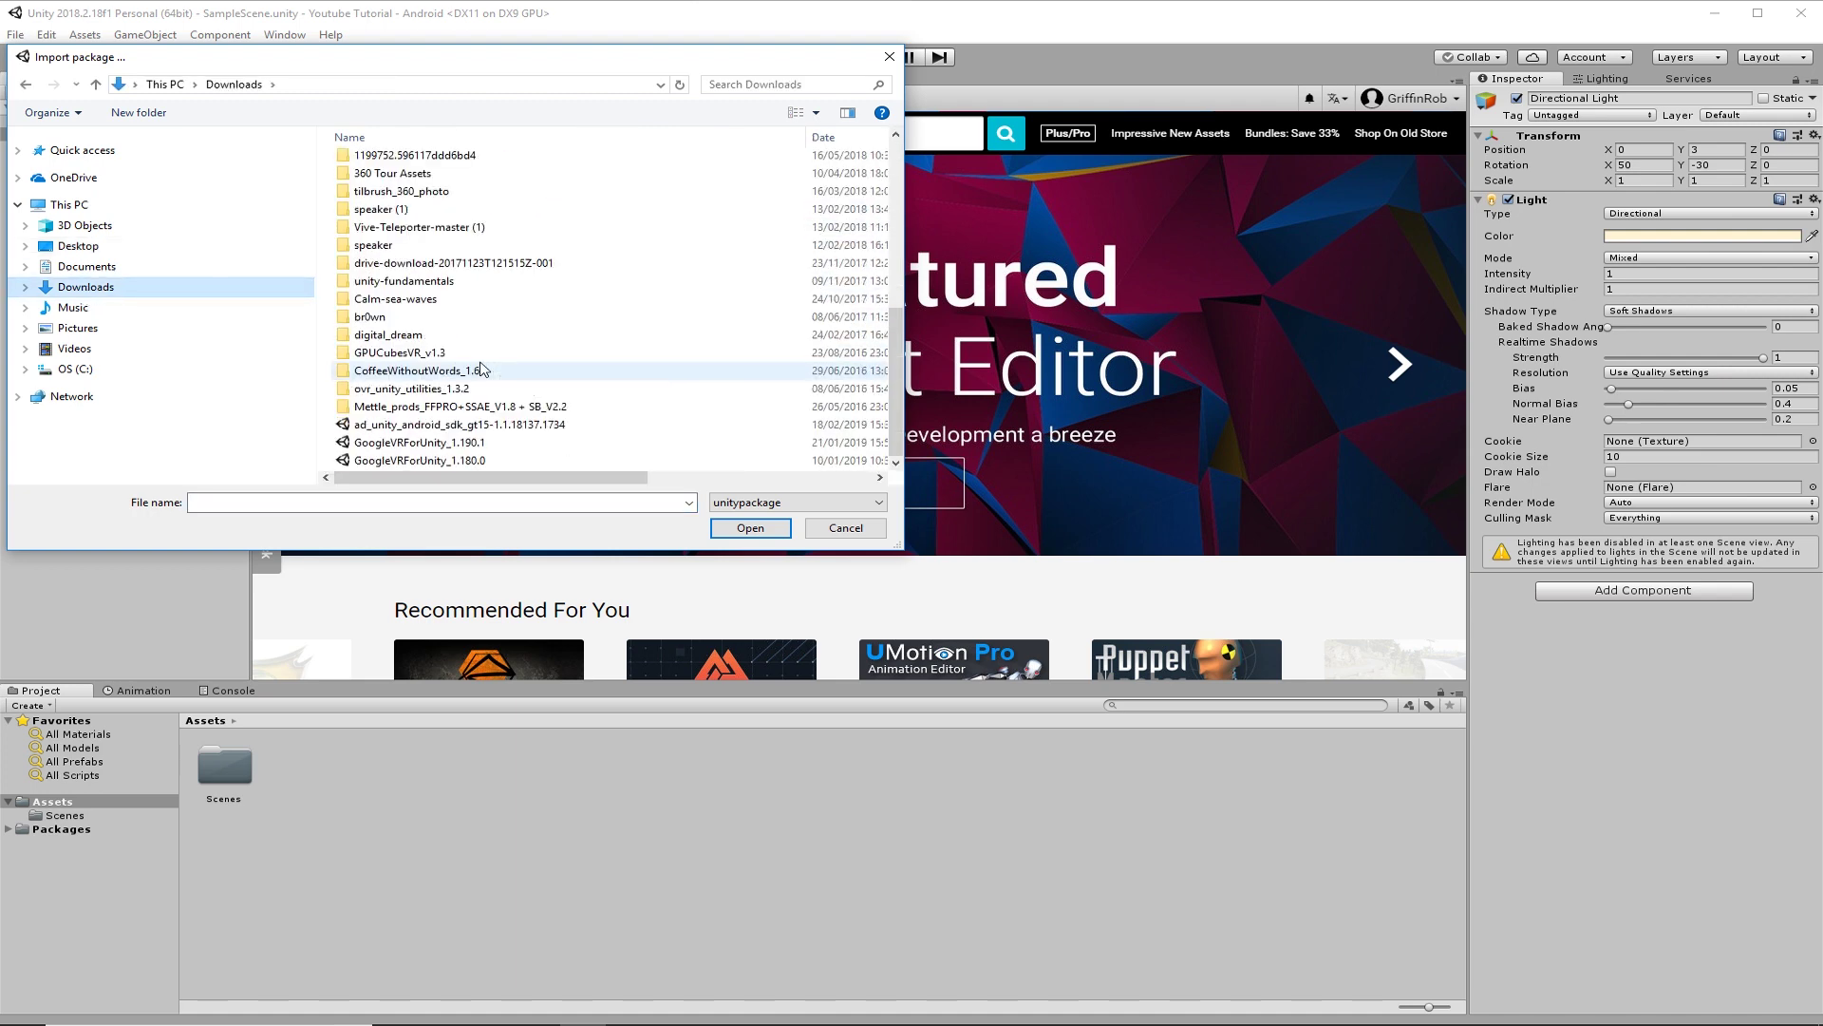
click(410, 444)
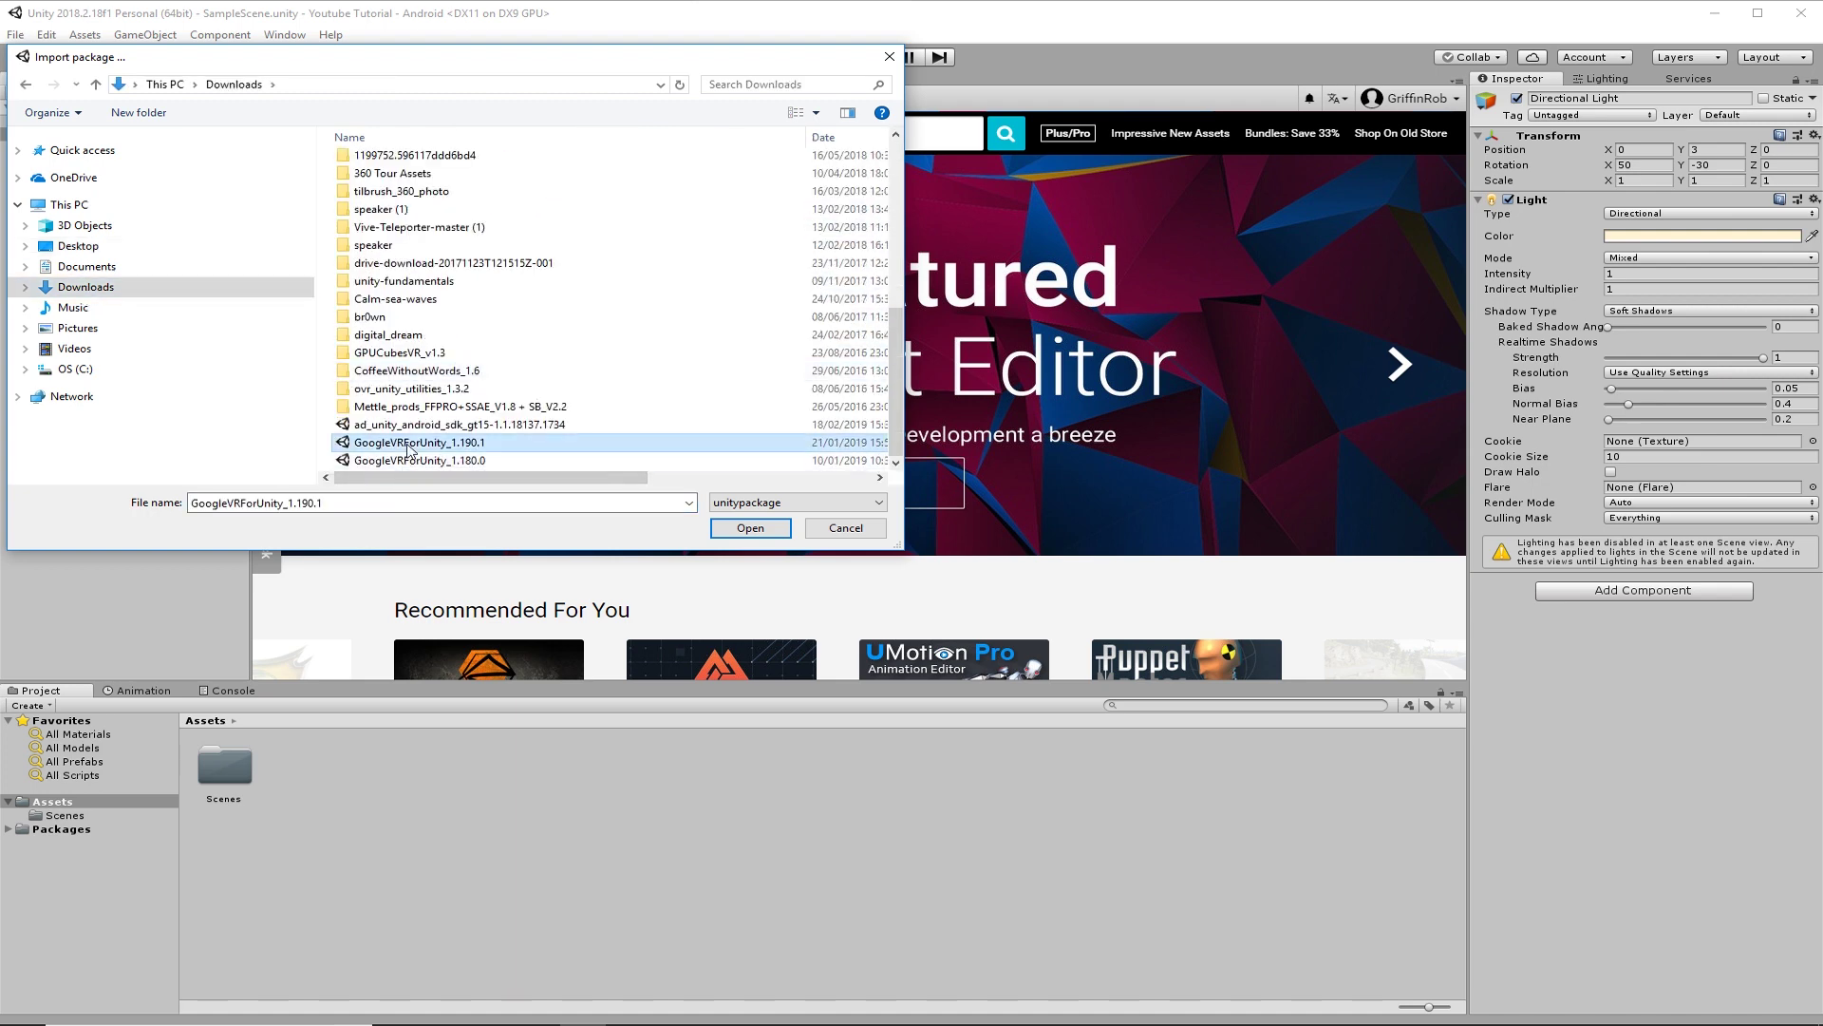
Step: Open GoogleVRForUnity_1.190.1 and import all of its package contents into the project
click(760, 529)
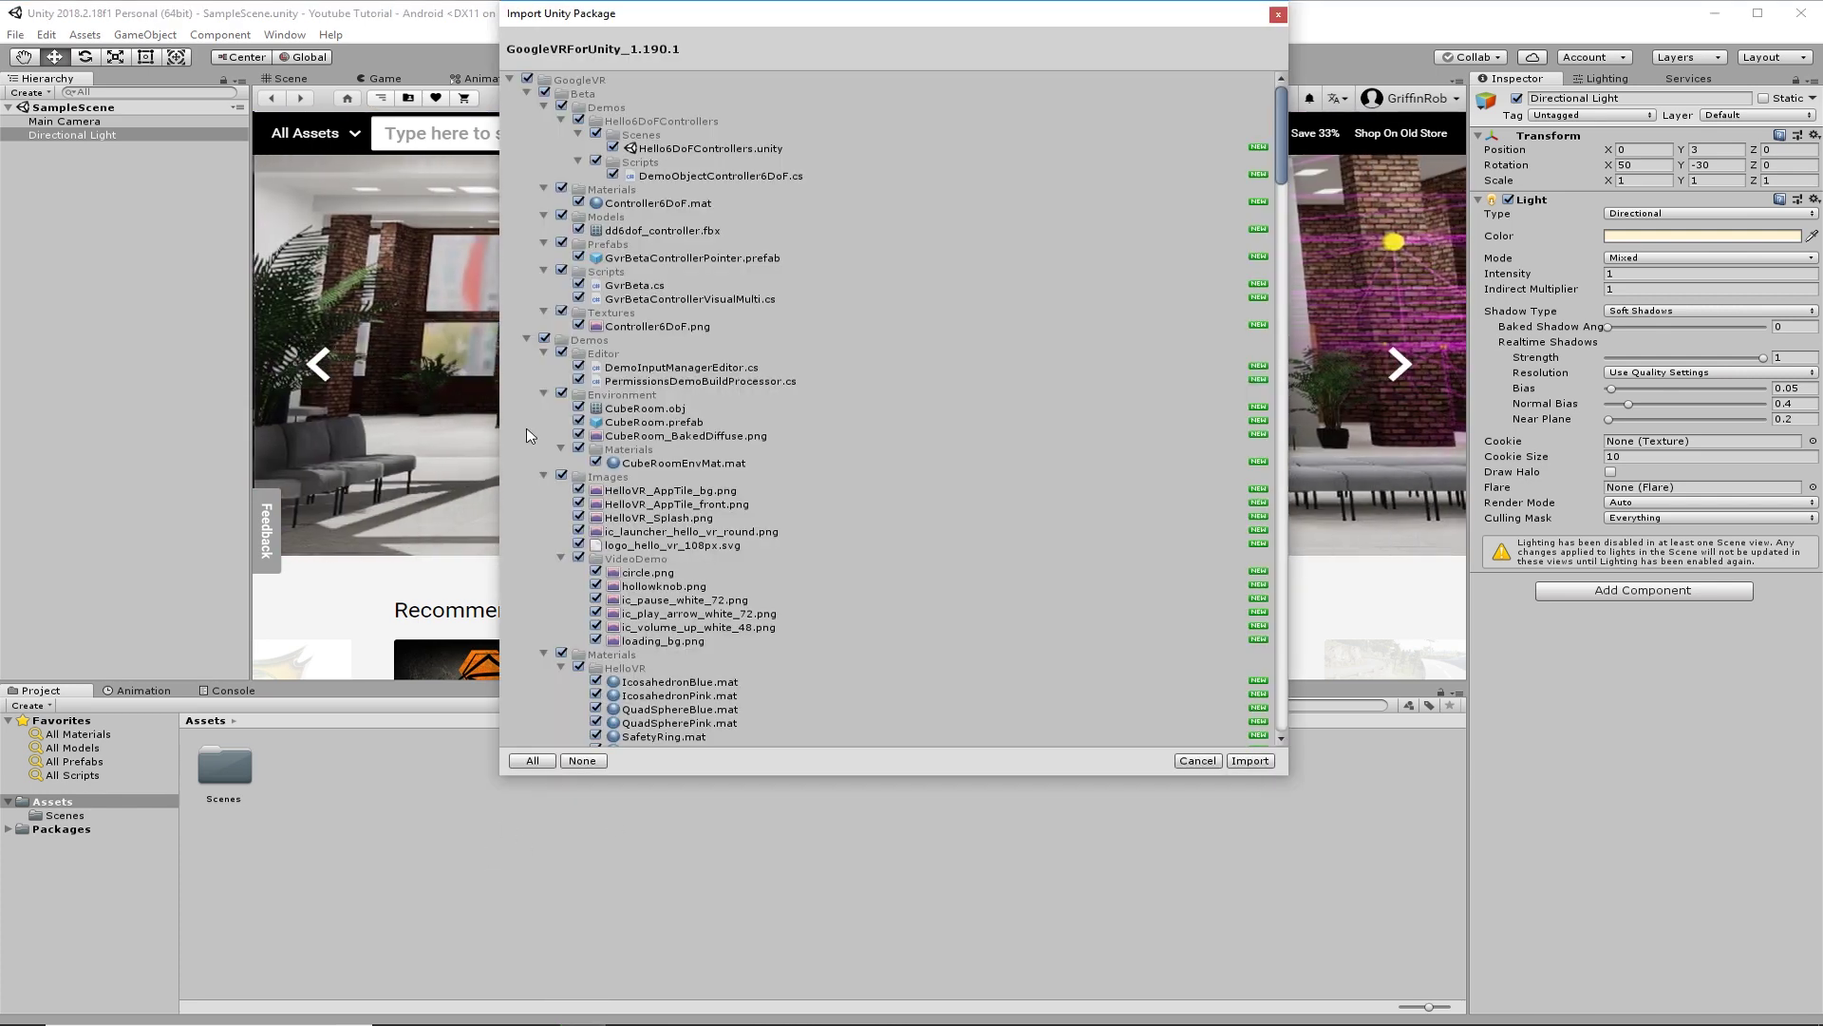
click(1250, 761)
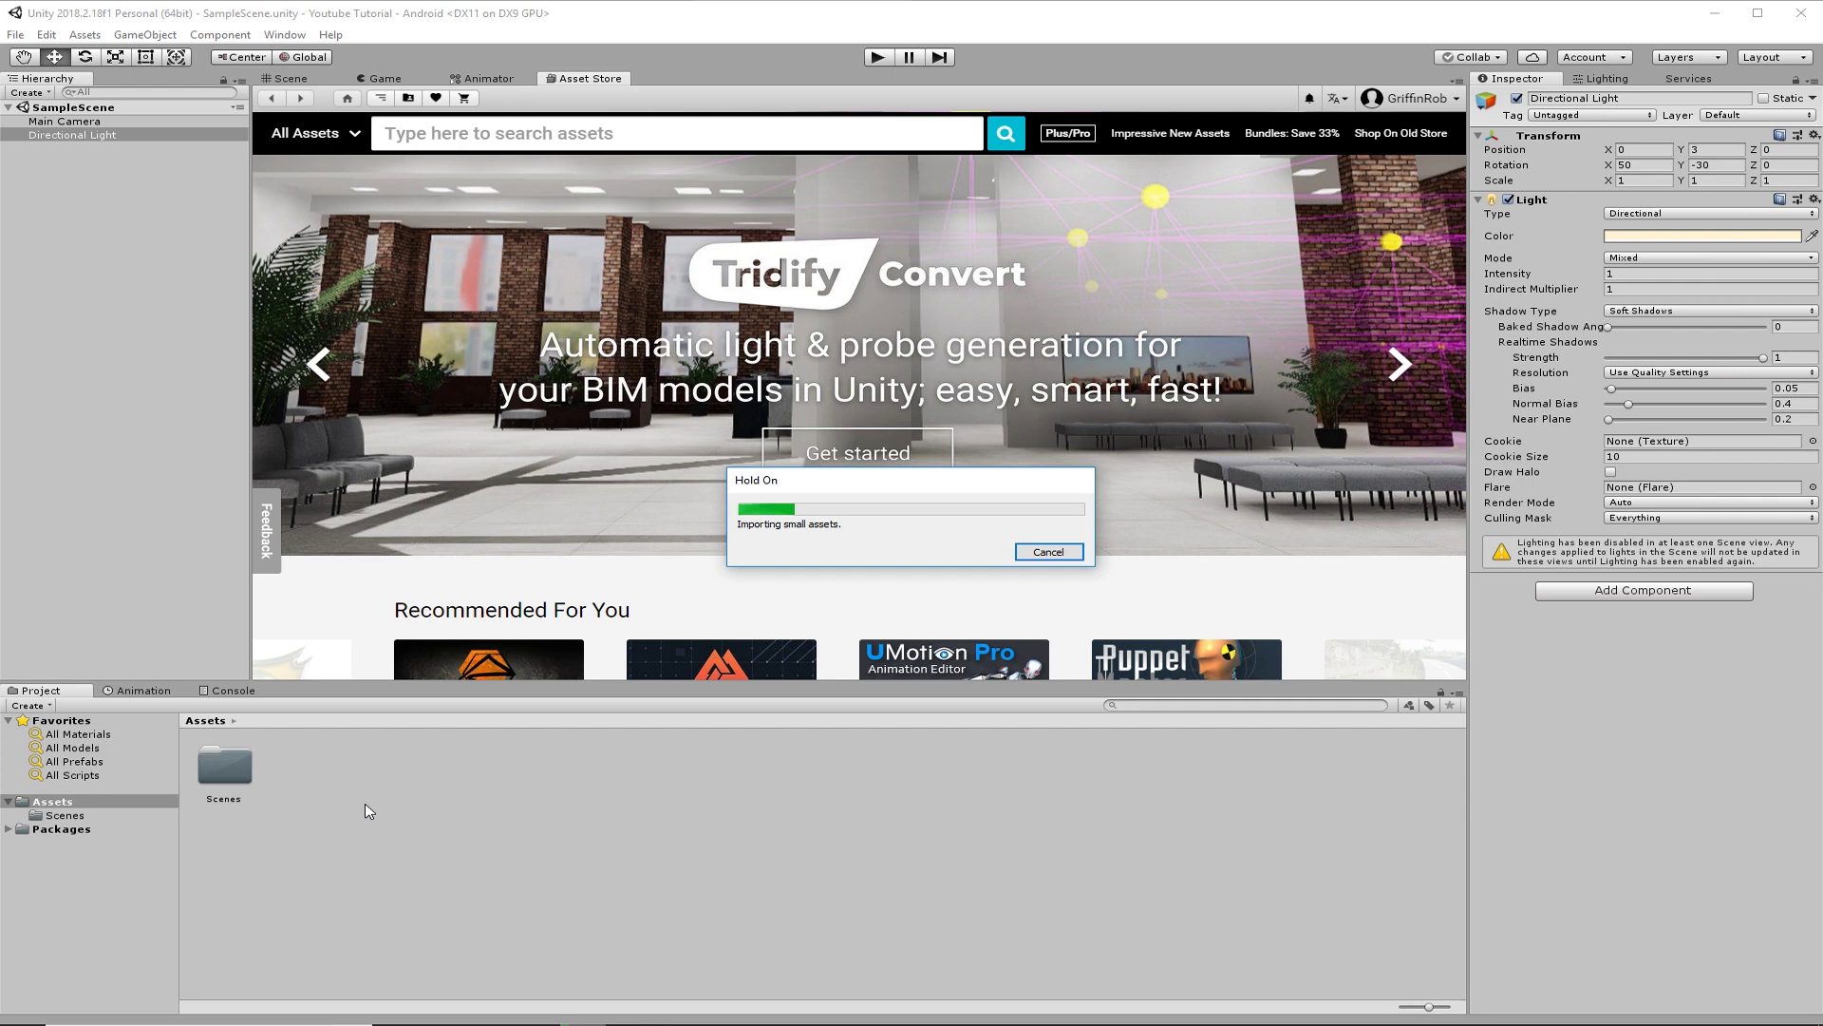
mouse_move(1531, 1019)
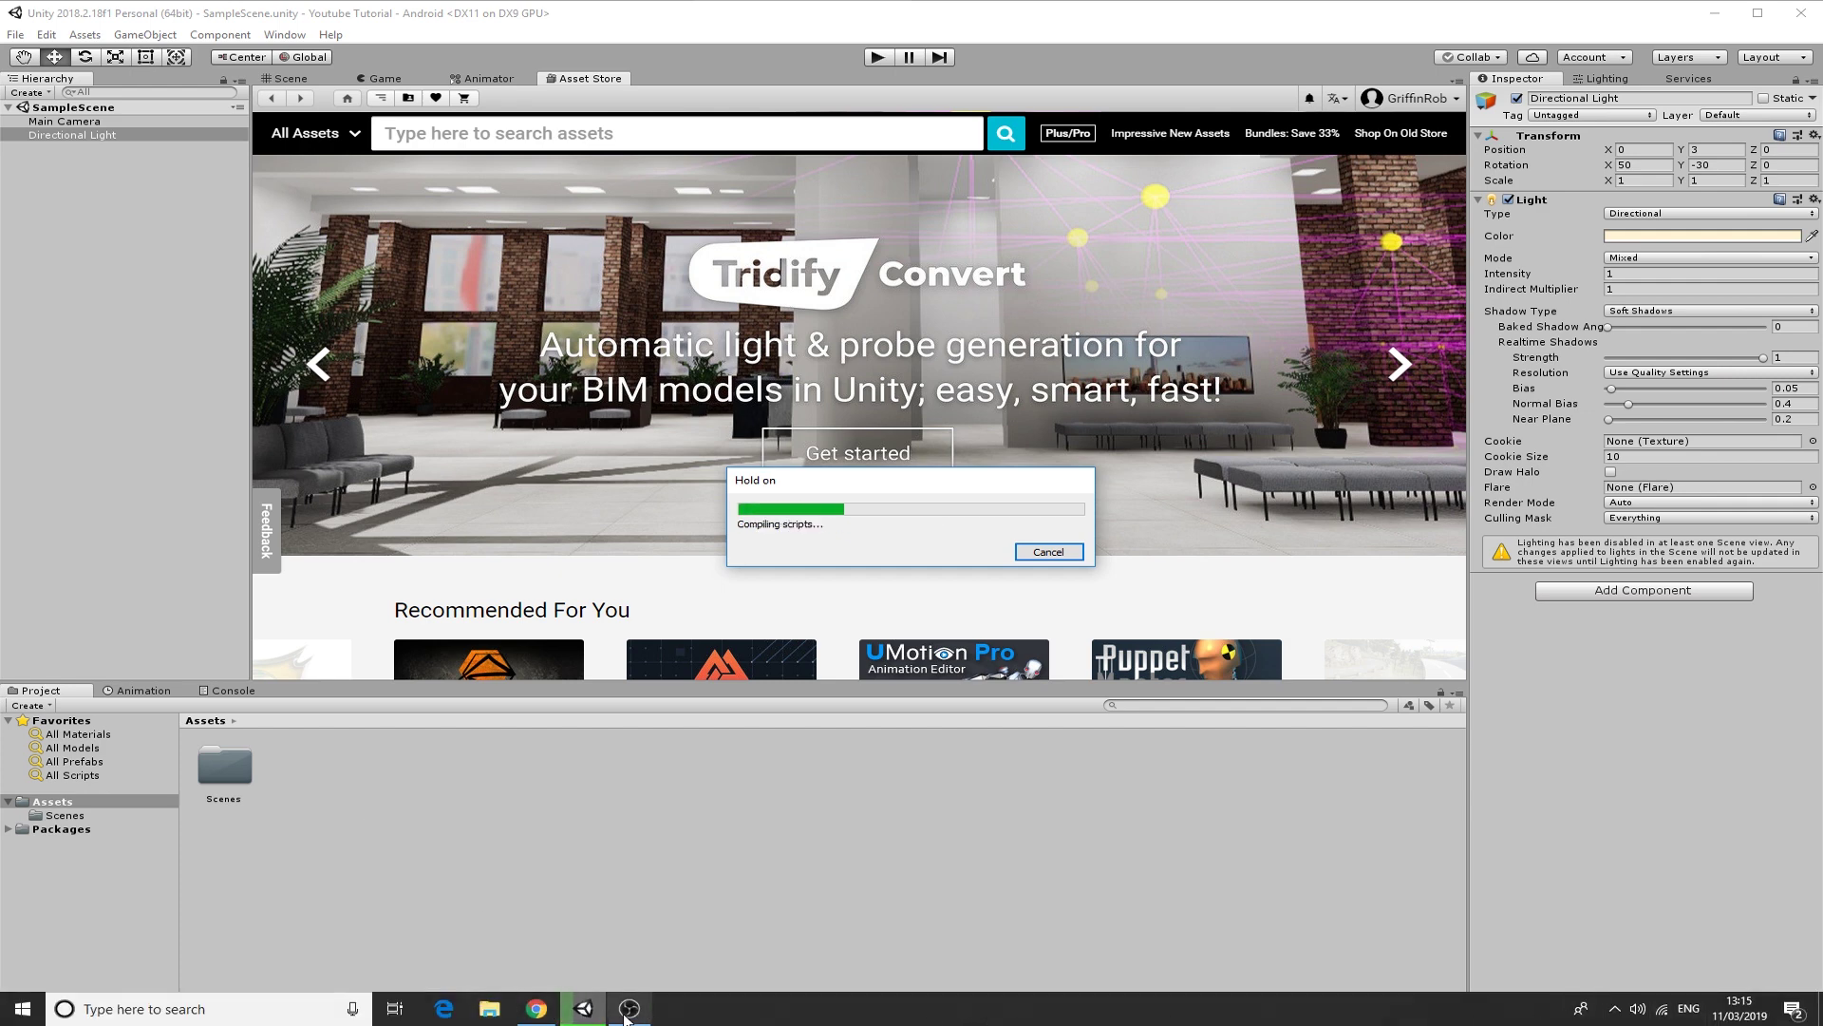